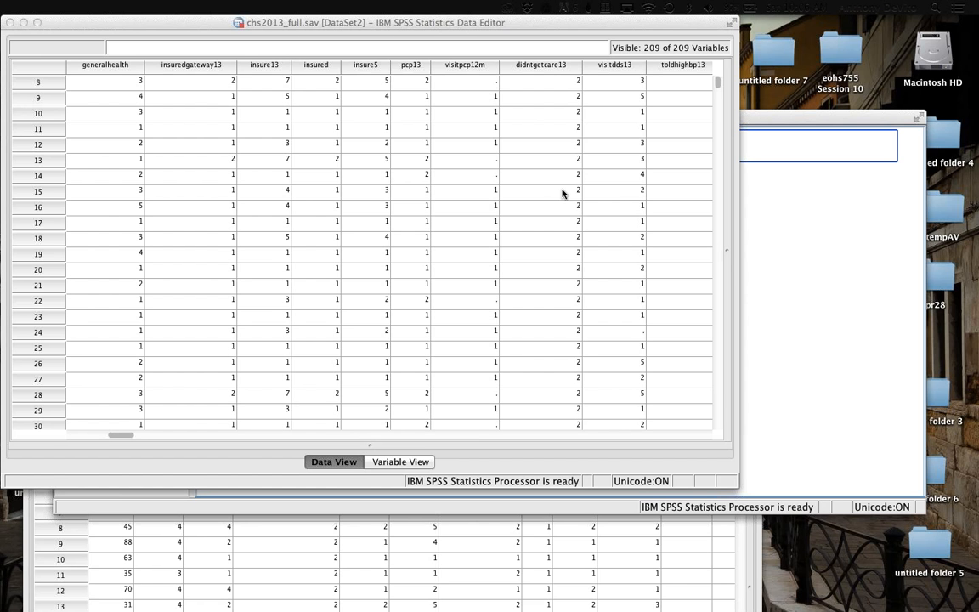
Step: Look across the variable columns of the chs2013_full.sav dataset
scroll(503, 185, right, 10)
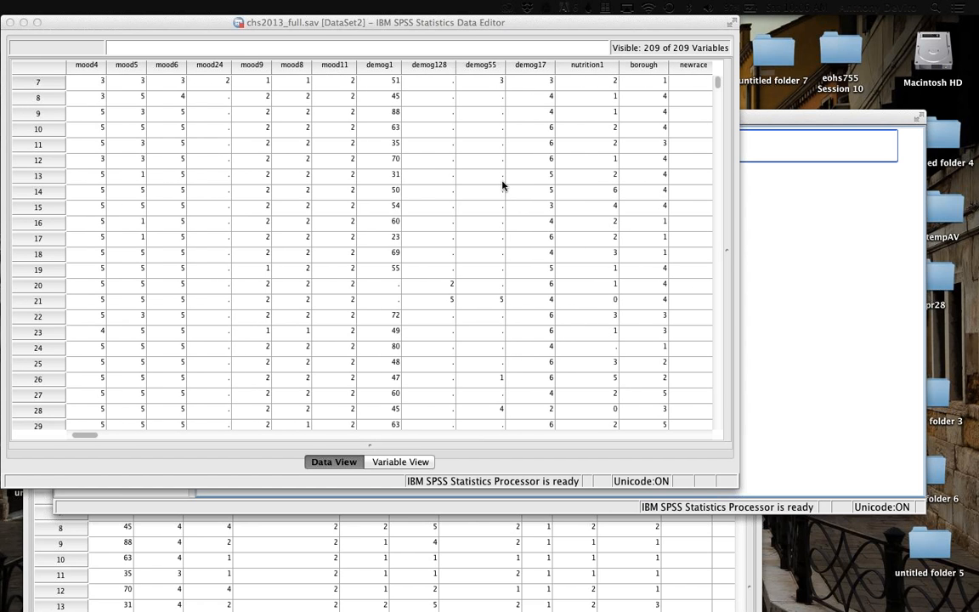
scroll(503, 185, right, 15)
scroll(502, 185, left, 15)
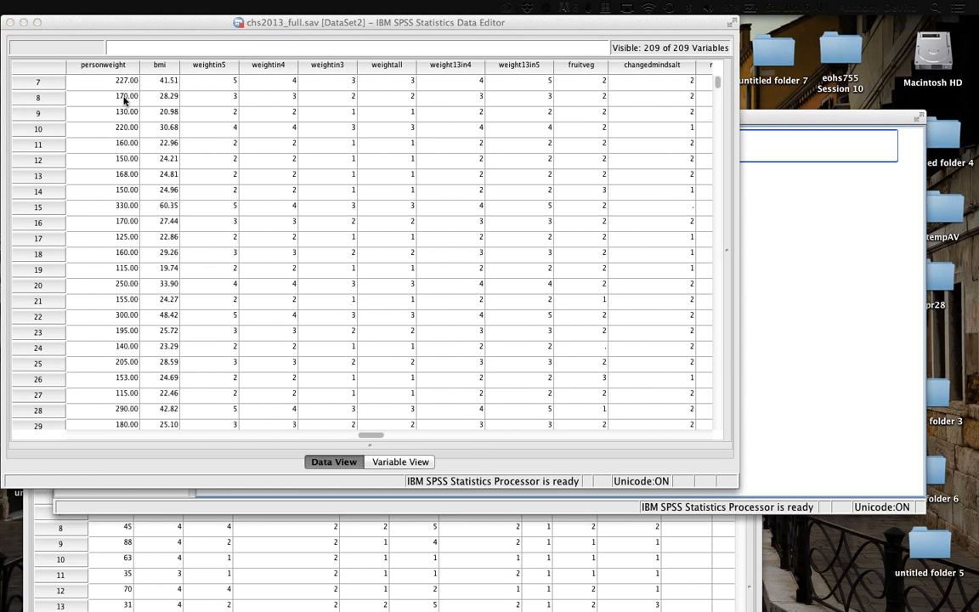
scroll(158, 152, left, 15)
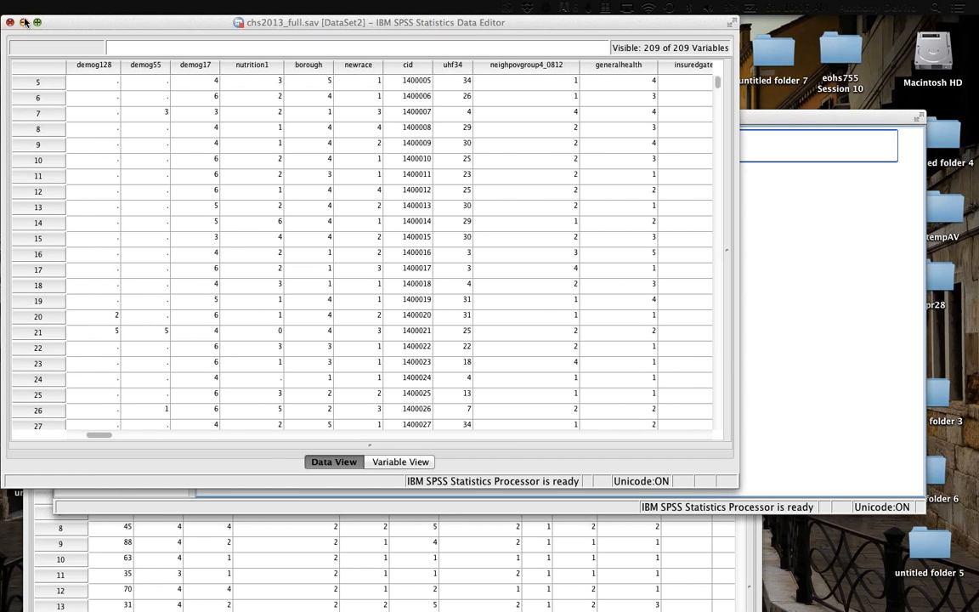
Step: Minimize the chs2013_full.sav data window and the output viewer, and move the chs2013_simplified.sav window fully into view
click(24, 22)
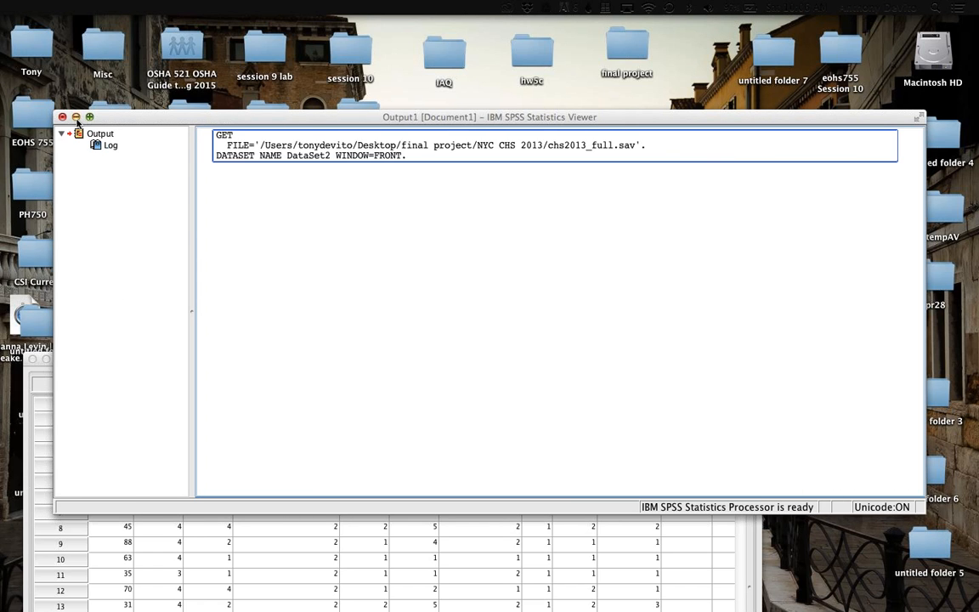
click(76, 118)
drag(170, 298, 168, 5)
Step: Examine the simplified dataset's columns, including demog1, borough, newrace, neighpovgroup4_0812, insured, fluvaccineshot and sex
scroll(339, 99, right, 3)
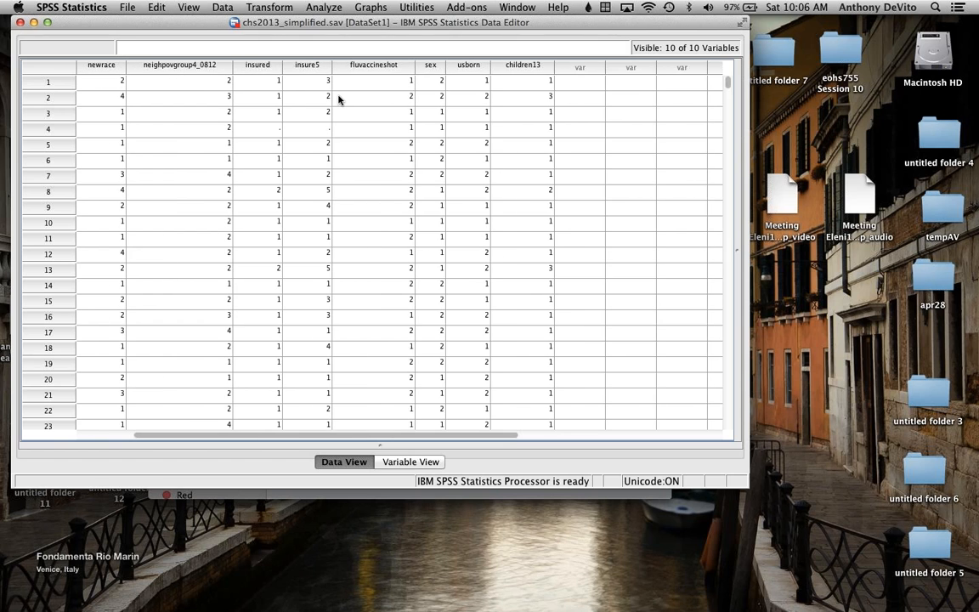
scroll(338, 99, left, 3)
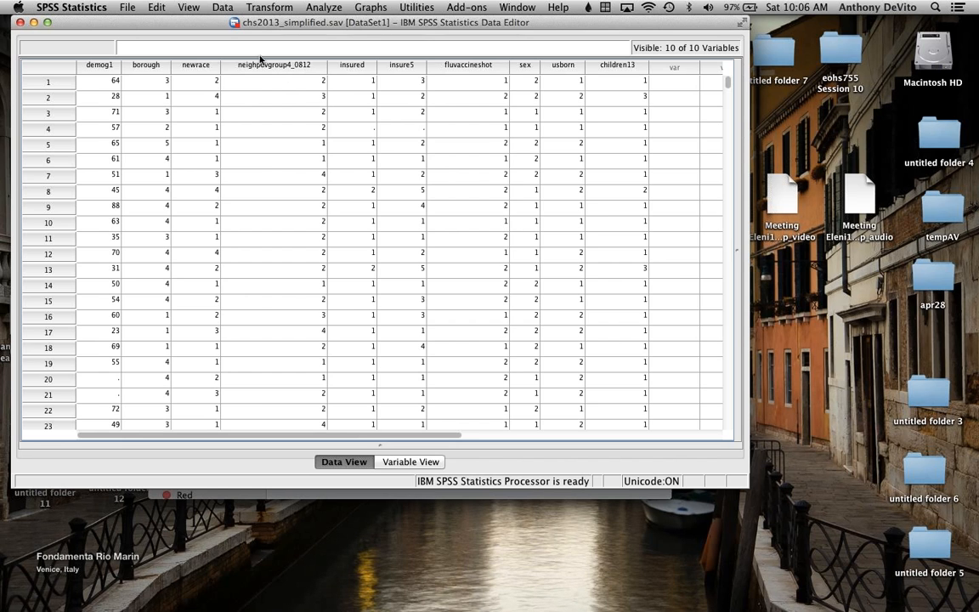
click(153, 64)
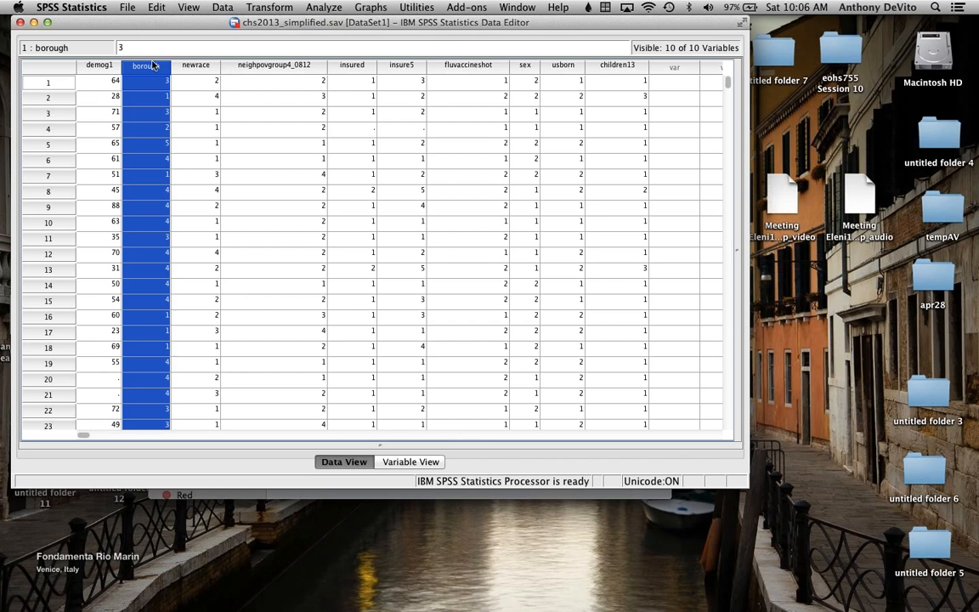
click(103, 65)
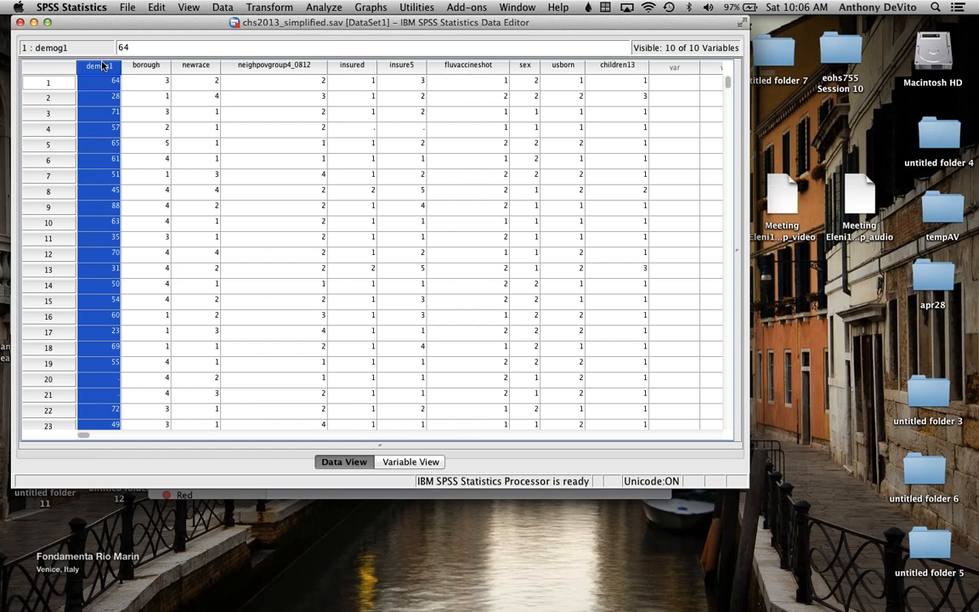
click(205, 68)
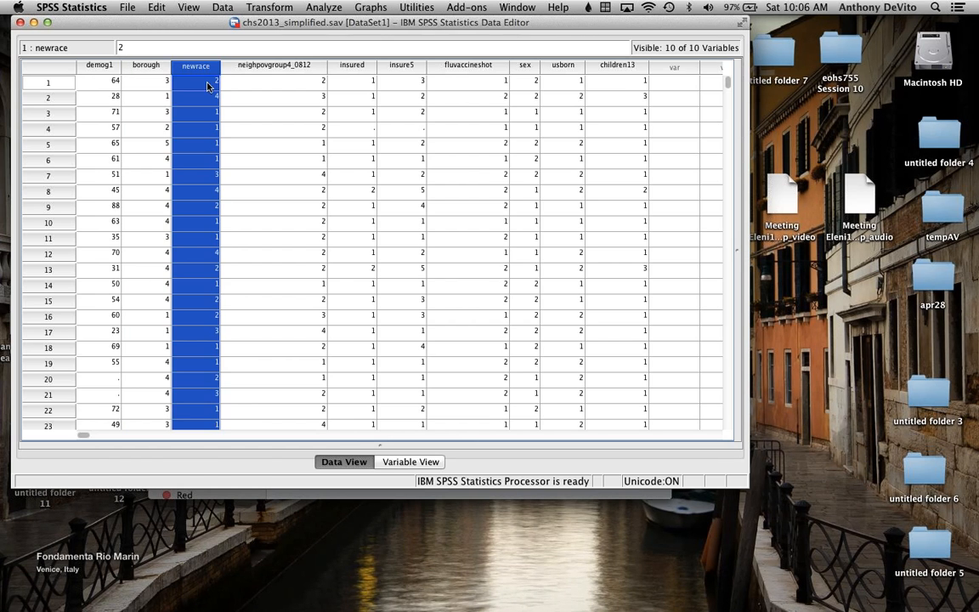
click(267, 66)
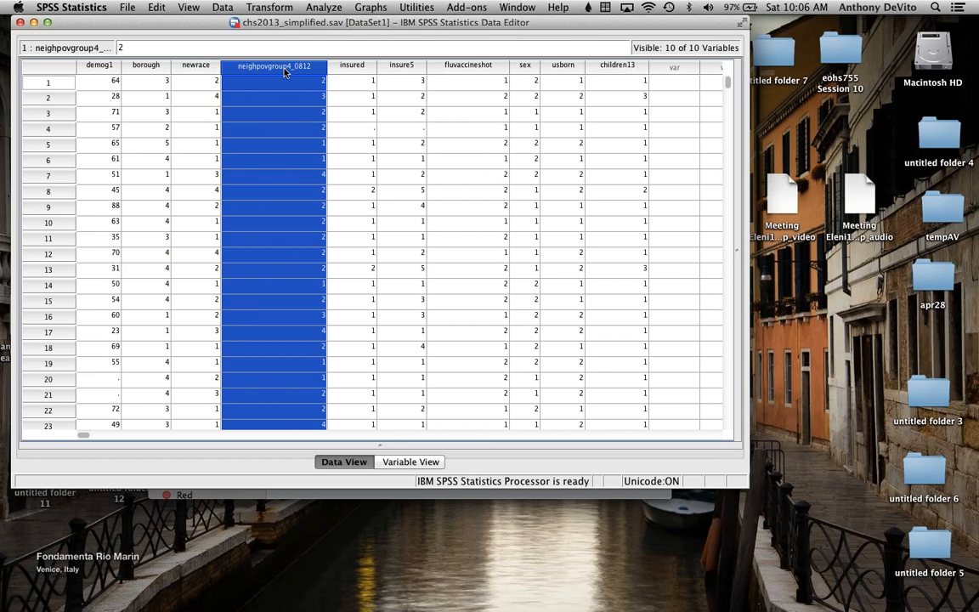
click(357, 66)
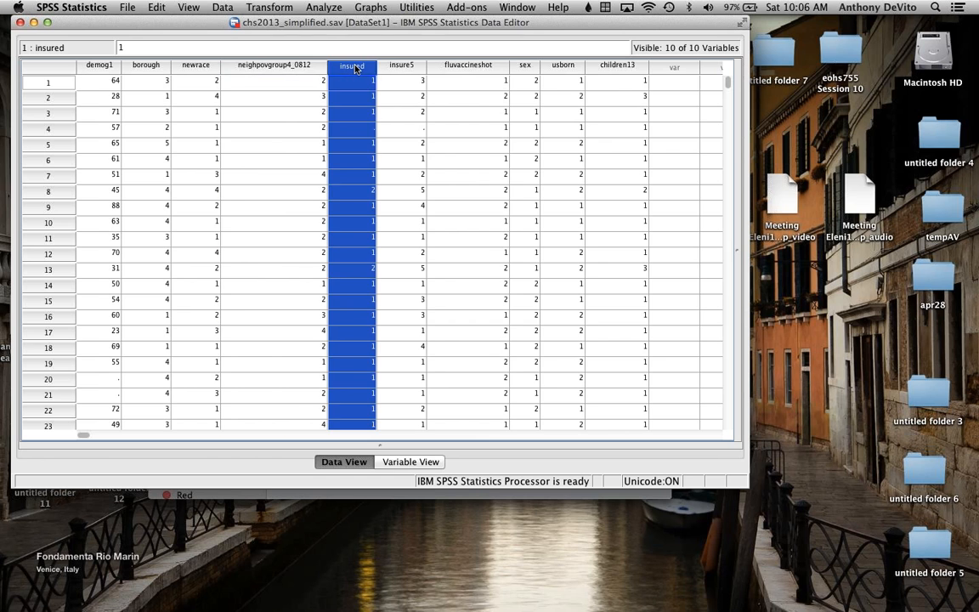
click(102, 66)
click(127, 66)
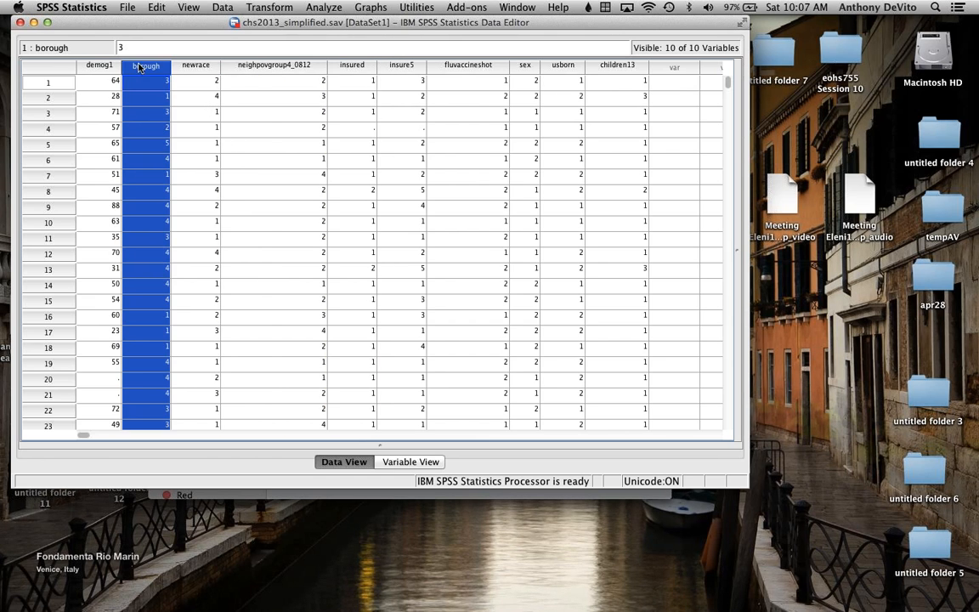
click(195, 67)
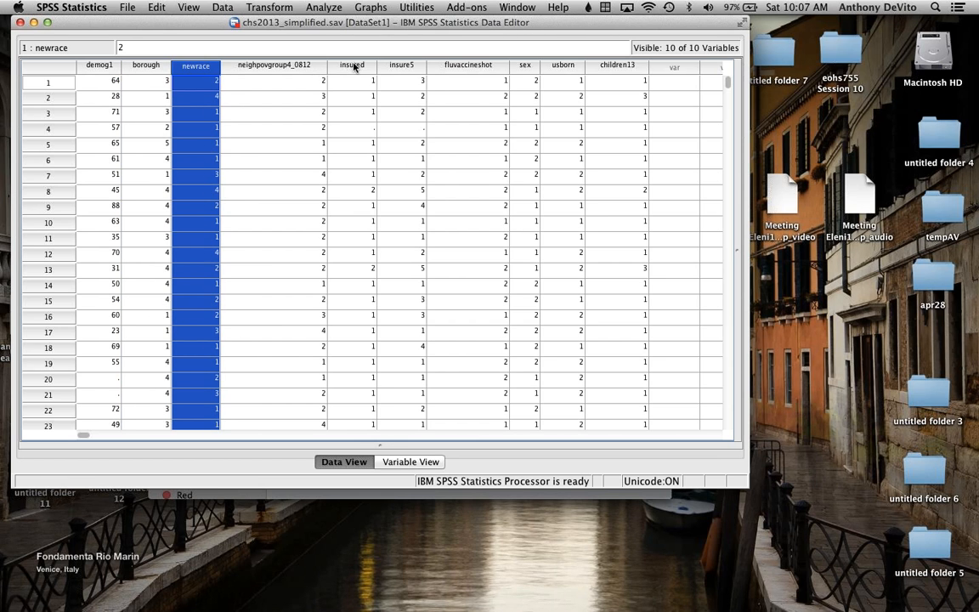
click(472, 66)
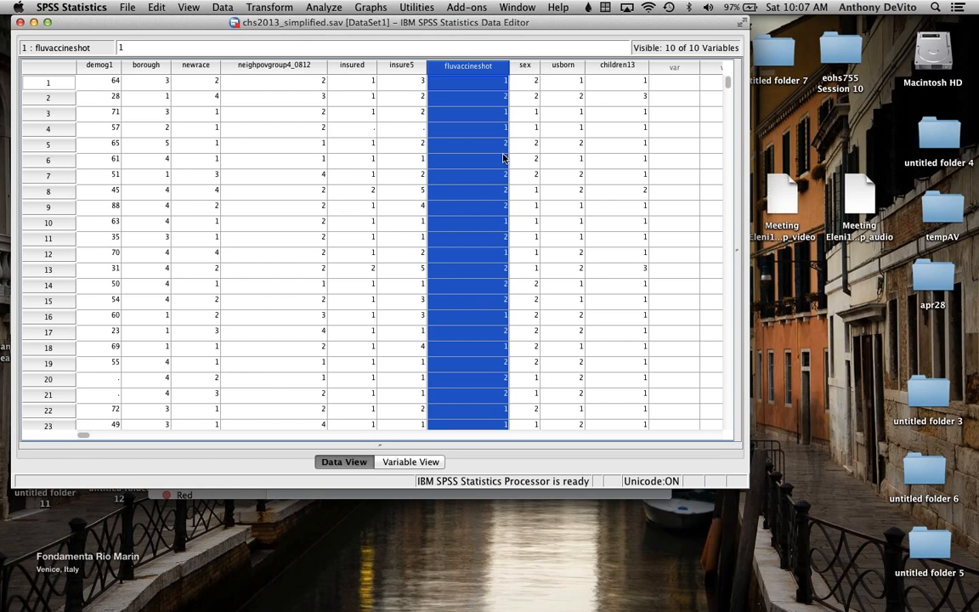
click(524, 67)
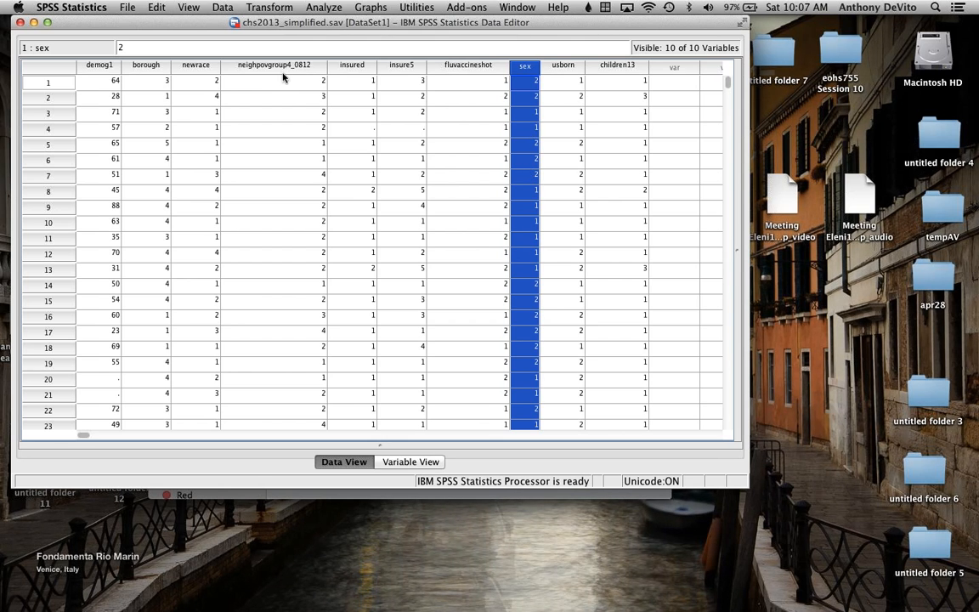
Step: Toggle the display of value labels off and back on in the data view
click(190, 8)
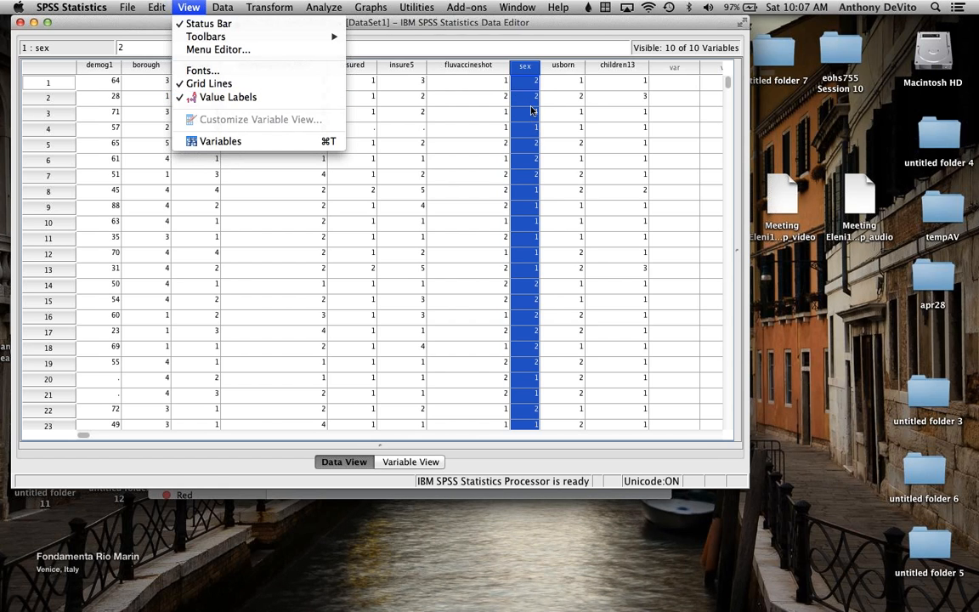
click(226, 97)
click(180, 7)
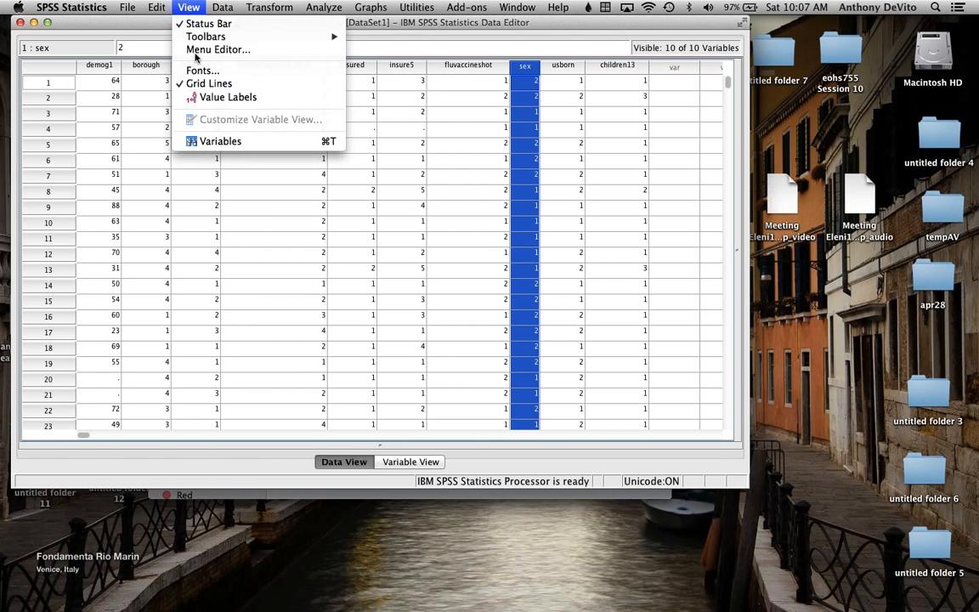
click(206, 100)
click(180, 7)
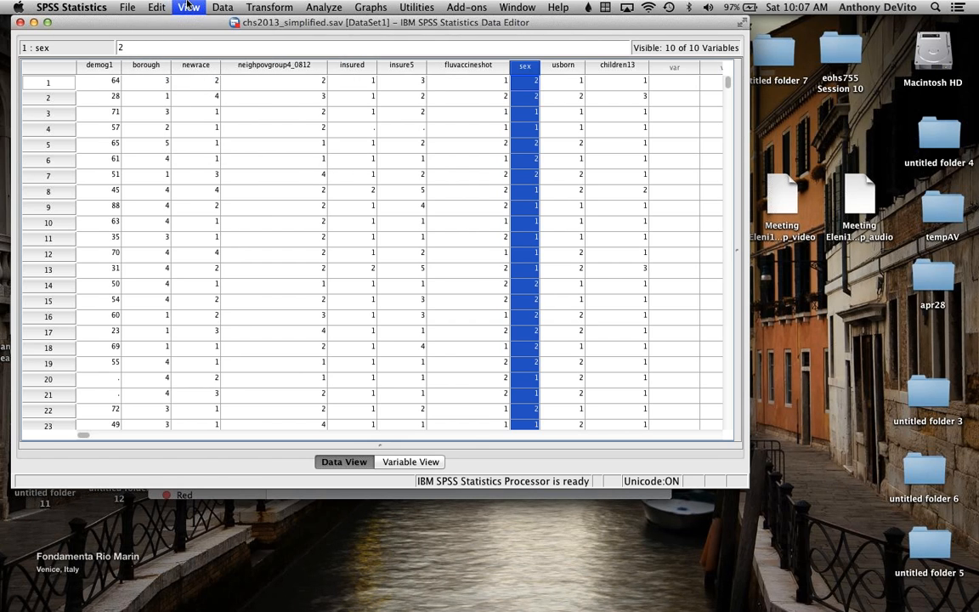
click(206, 100)
click(182, 7)
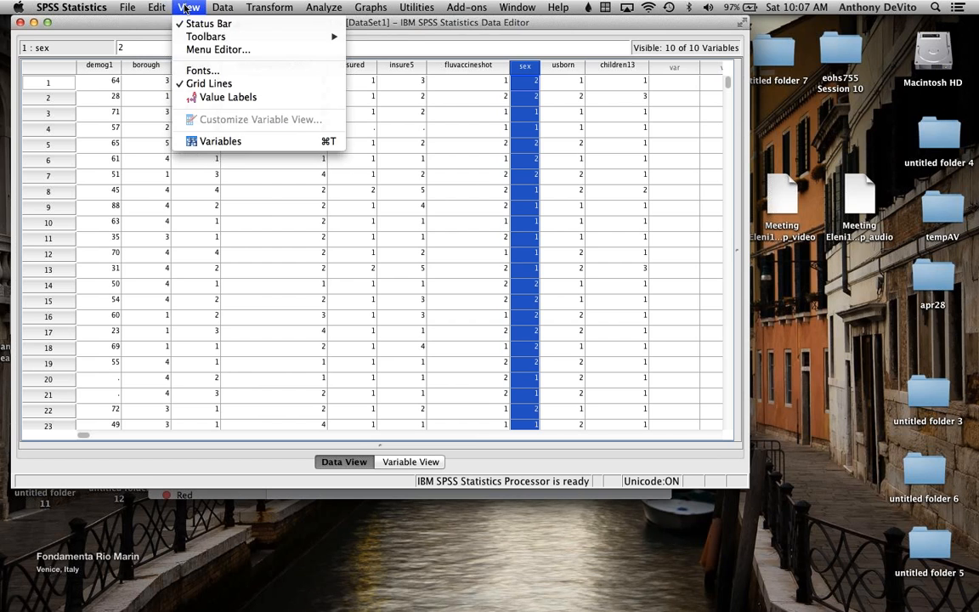
click(207, 100)
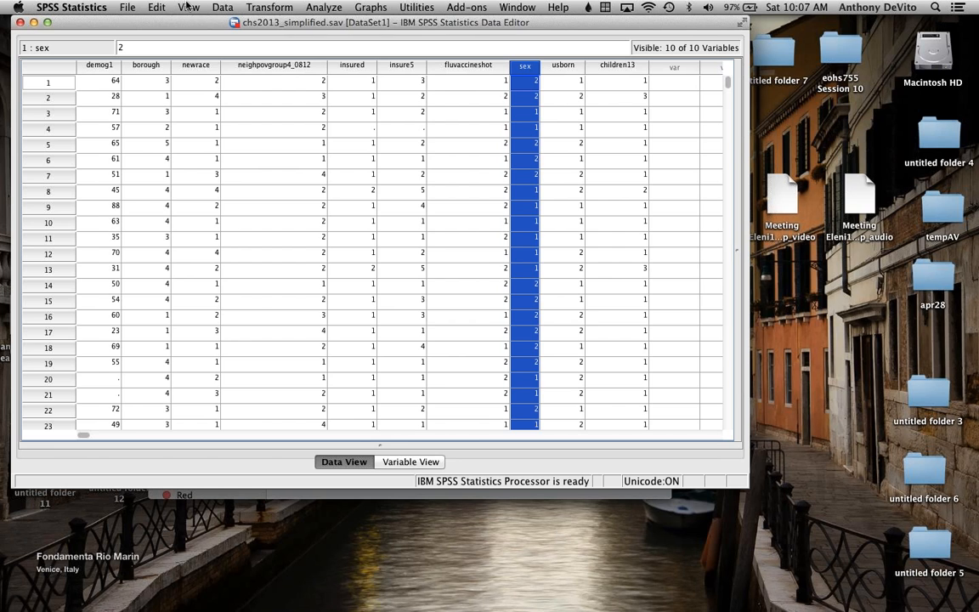
Step: Switch the simplified dataset to the variable view and return to the data view
click(157, 7)
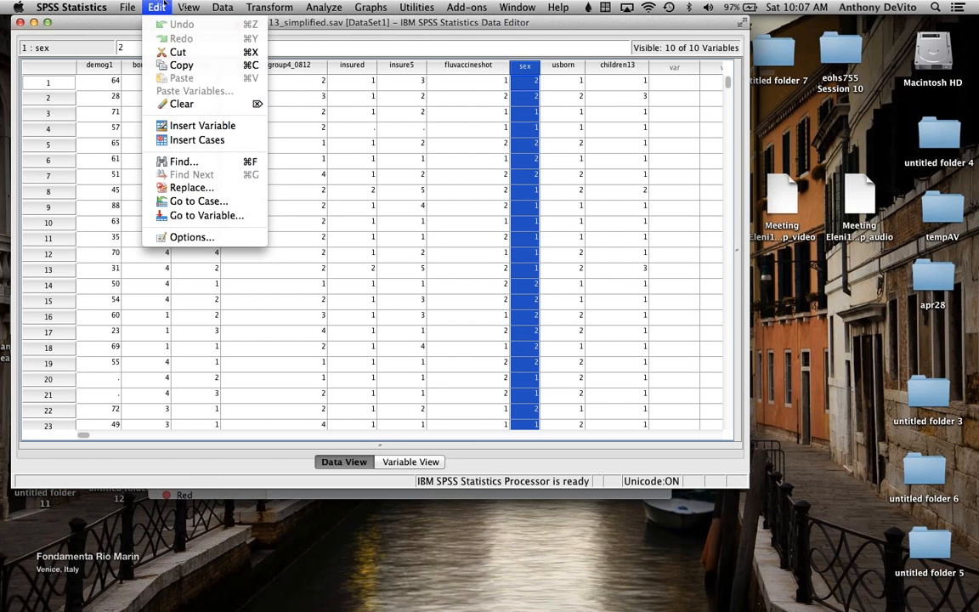
mouse_move(174, 7)
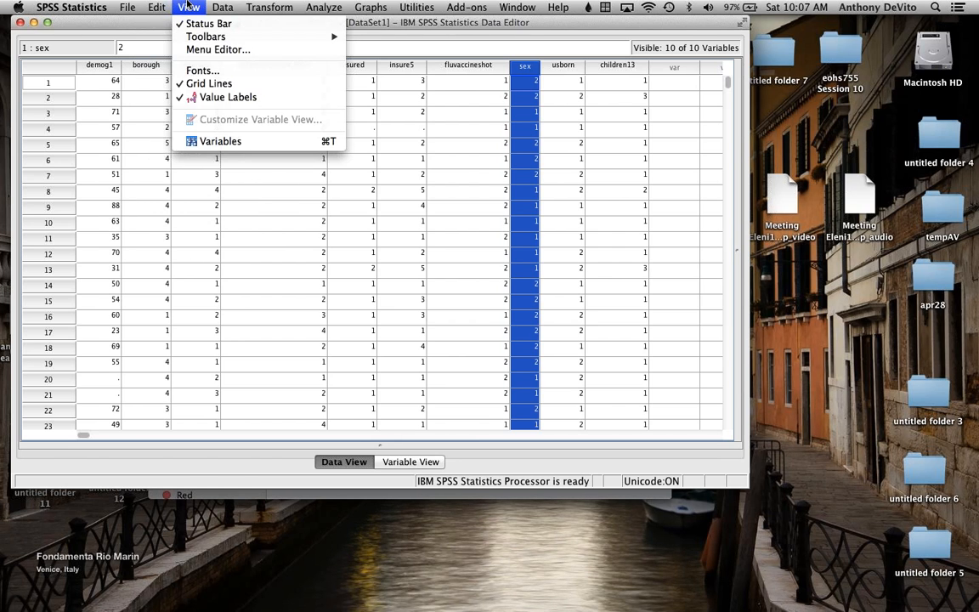
click(212, 142)
click(180, 7)
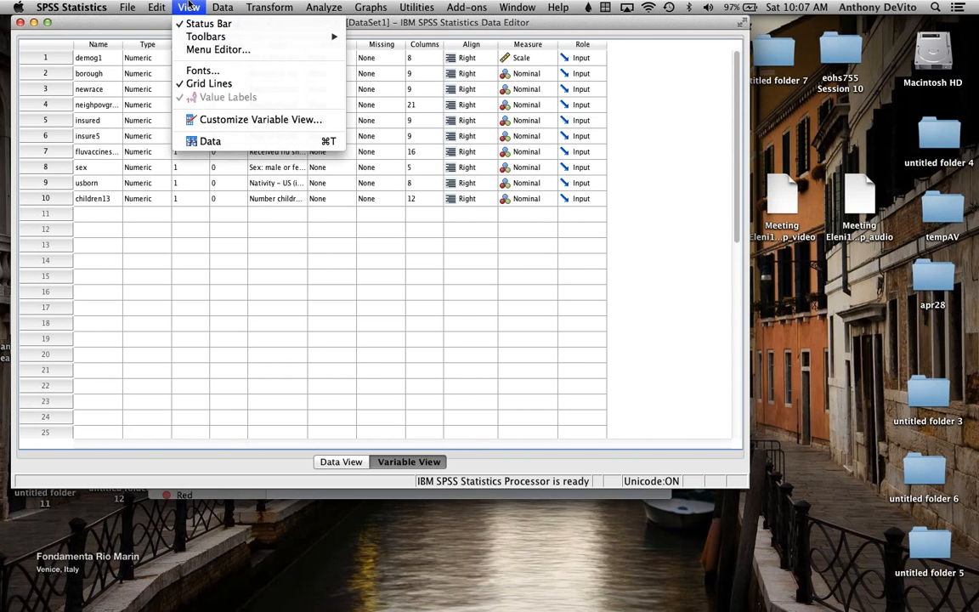
click(210, 141)
click(189, 7)
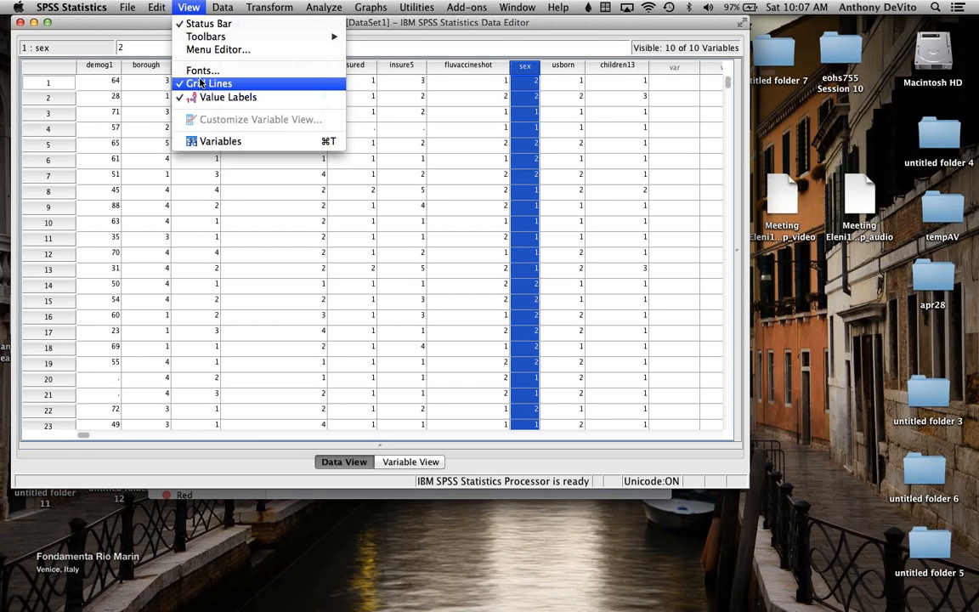
click(185, 6)
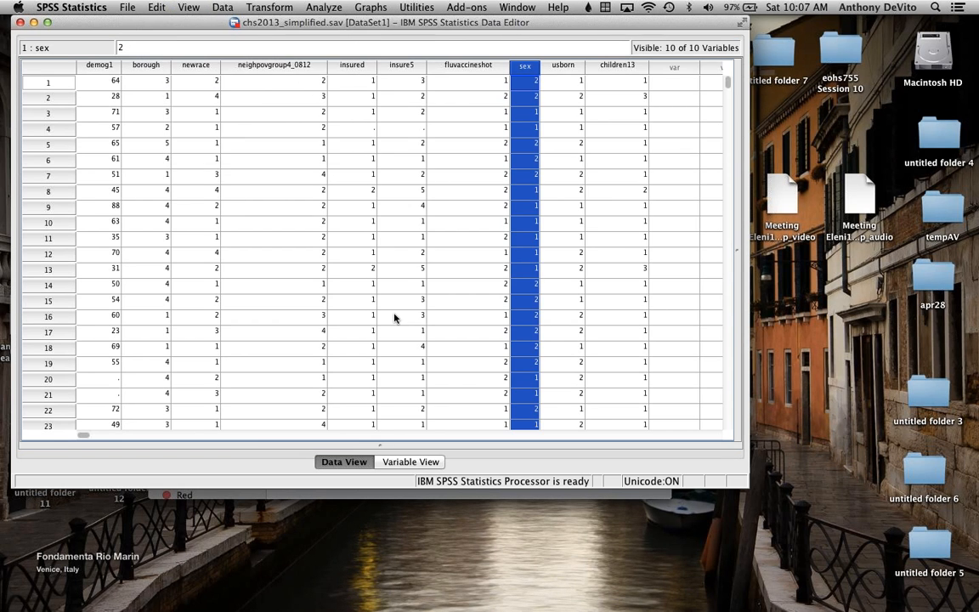
Step: Show the simplified dataset in the variable view and select the whole row of the sex variable
click(407, 462)
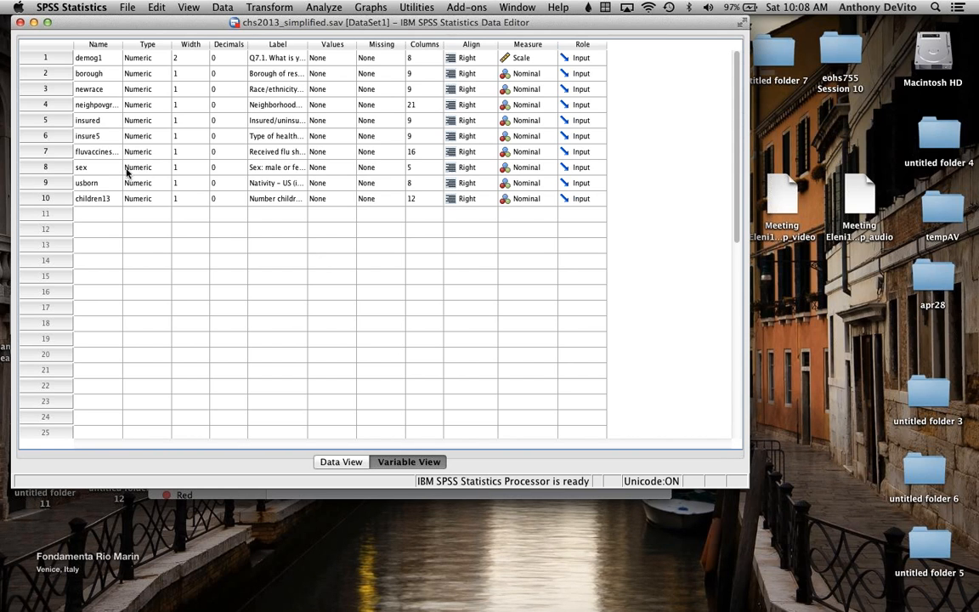
click(332, 462)
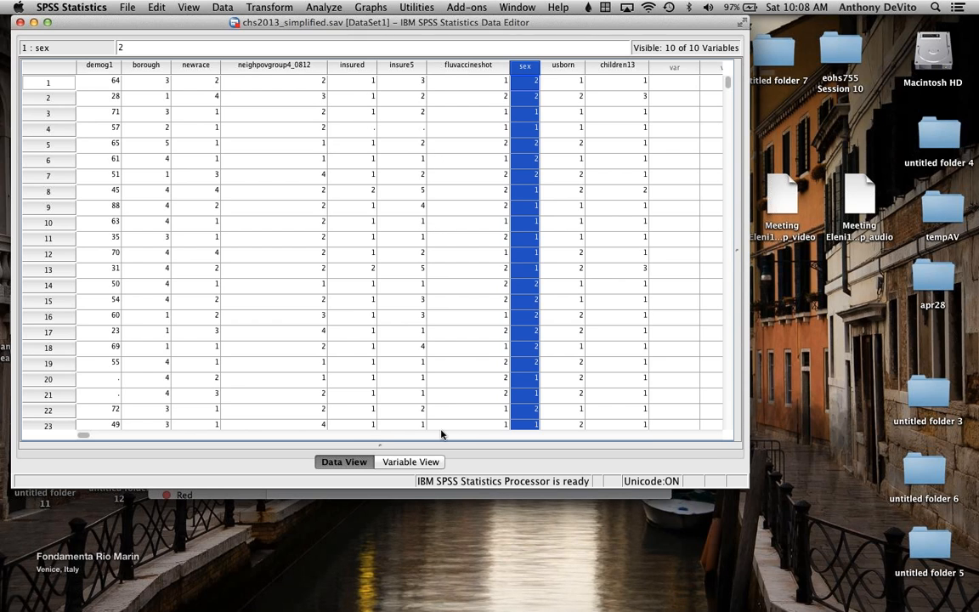
click(413, 463)
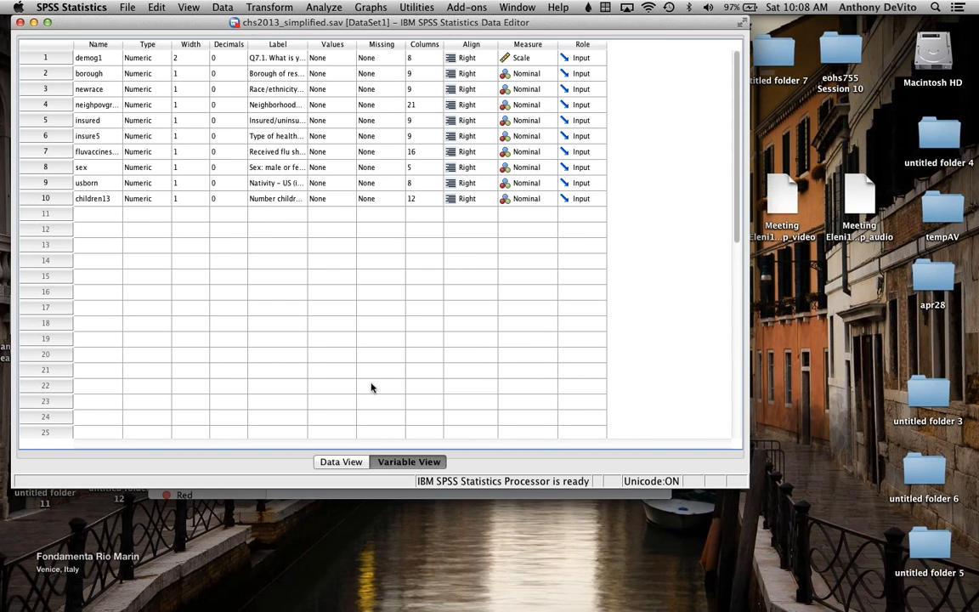
click(47, 167)
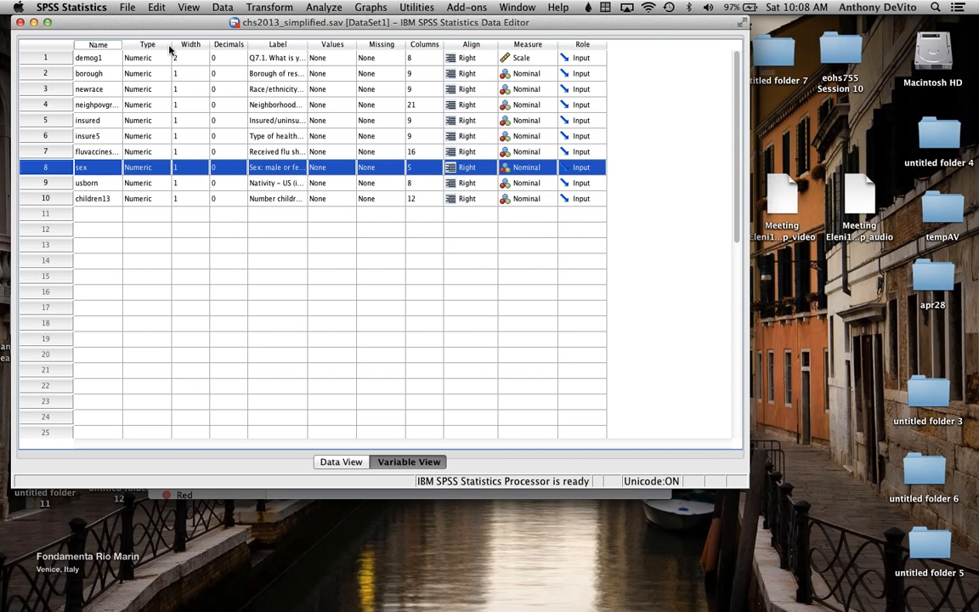
Step: Adjust the column widths in the variable view, widening the Label column enough to read the variable descriptions
drag(170, 45, 189, 43)
drag(374, 43, 432, 44)
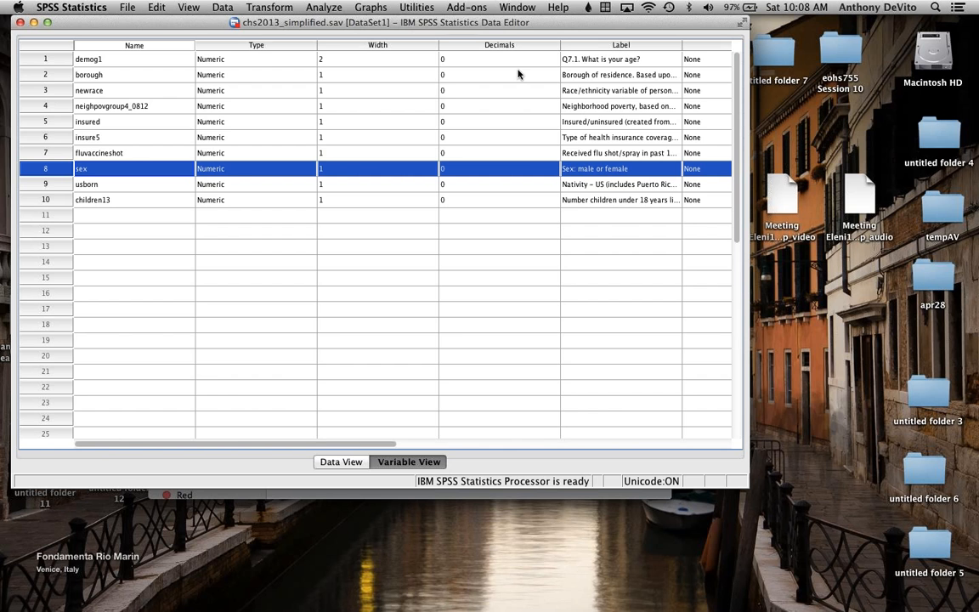
drag(560, 45, 480, 46)
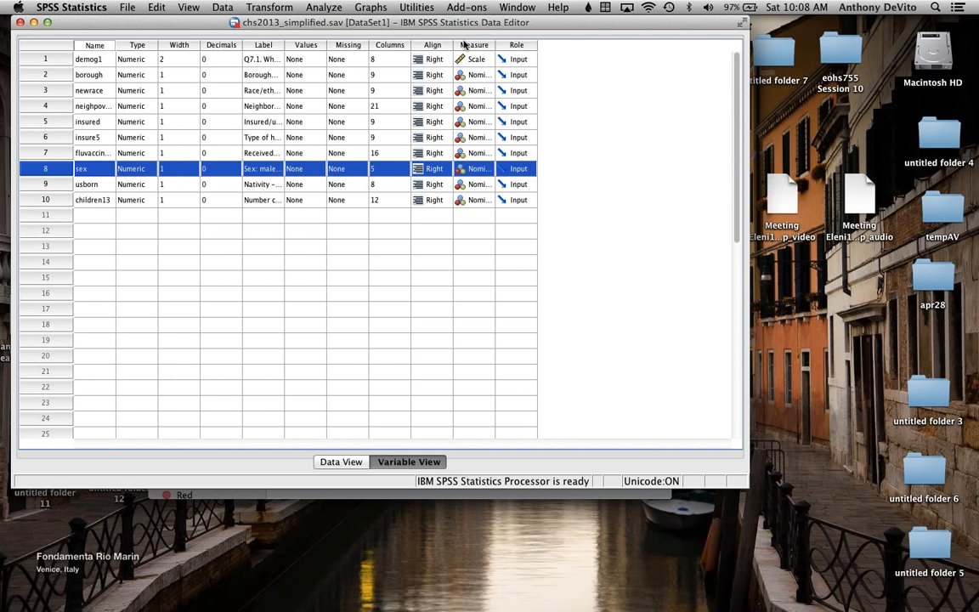
click(423, 295)
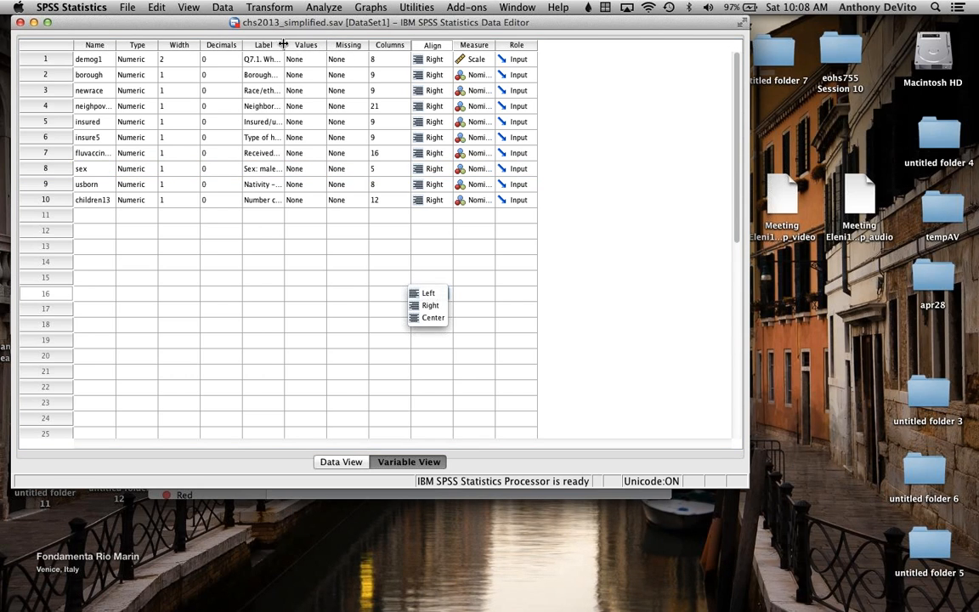
drag(284, 43, 482, 44)
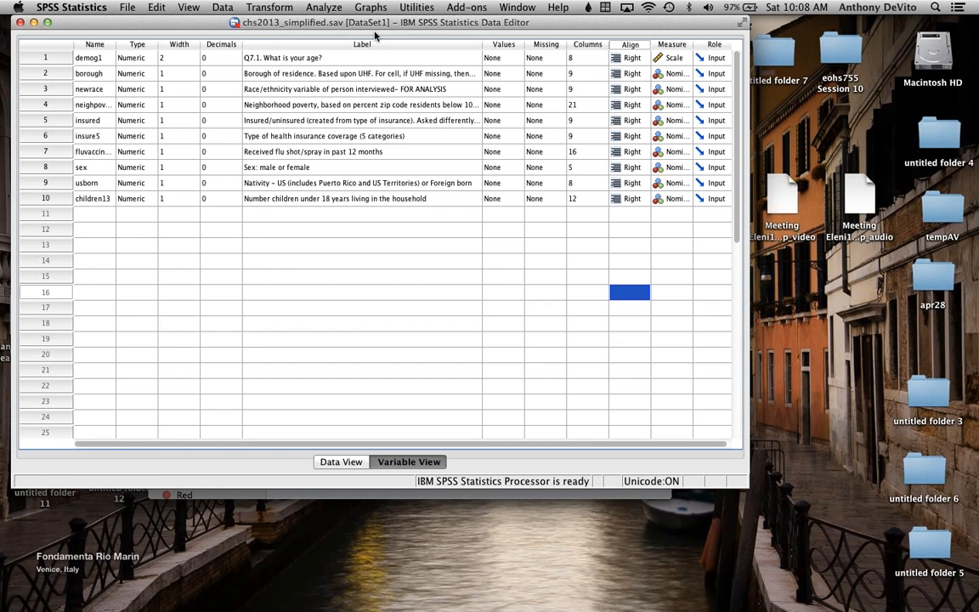
mouse_move(403, 20)
mouse_down()
mouse_move(234, 22)
mouse_move(406, 20)
mouse_up()
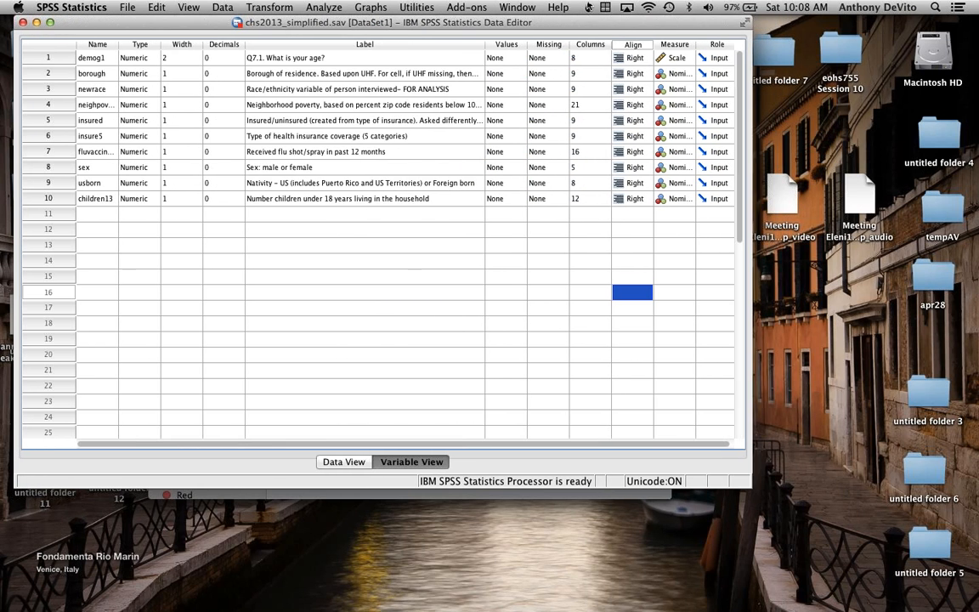
click(808, 24)
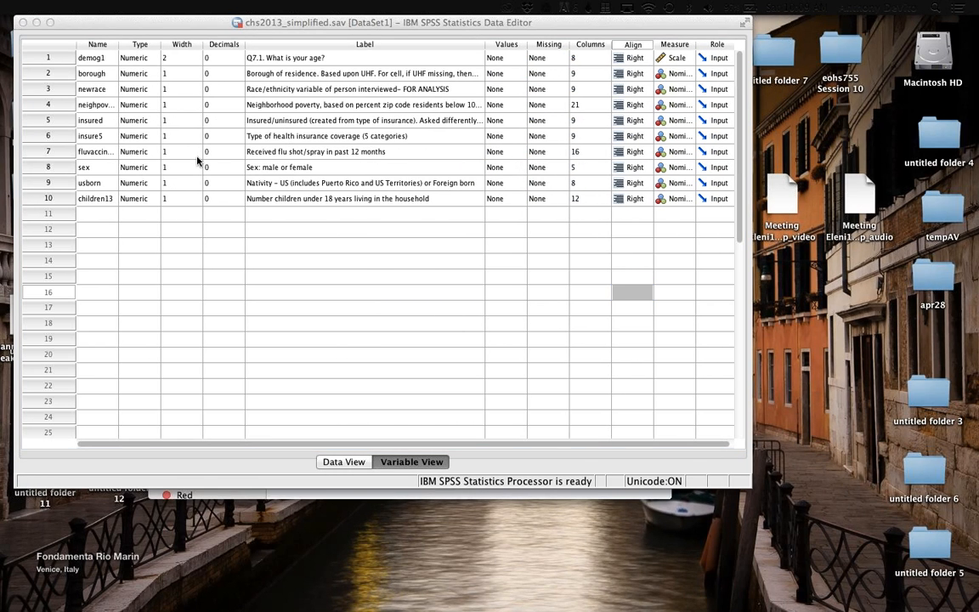
Step: Select the row of the sex variable, then narrow the Label column and widen the Values column in the variable view
click(64, 169)
click(64, 168)
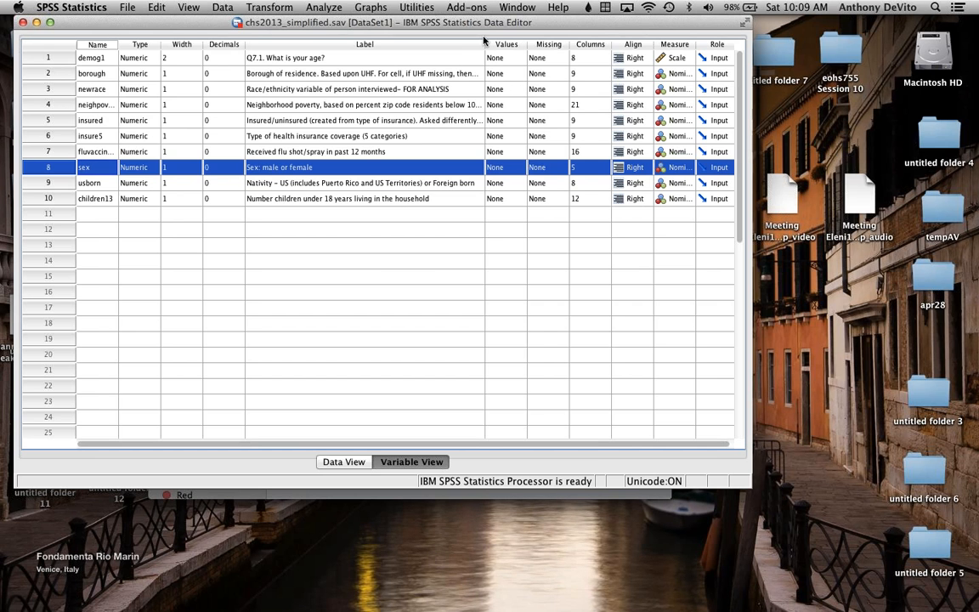
click(466, 292)
drag(483, 40, 447, 40)
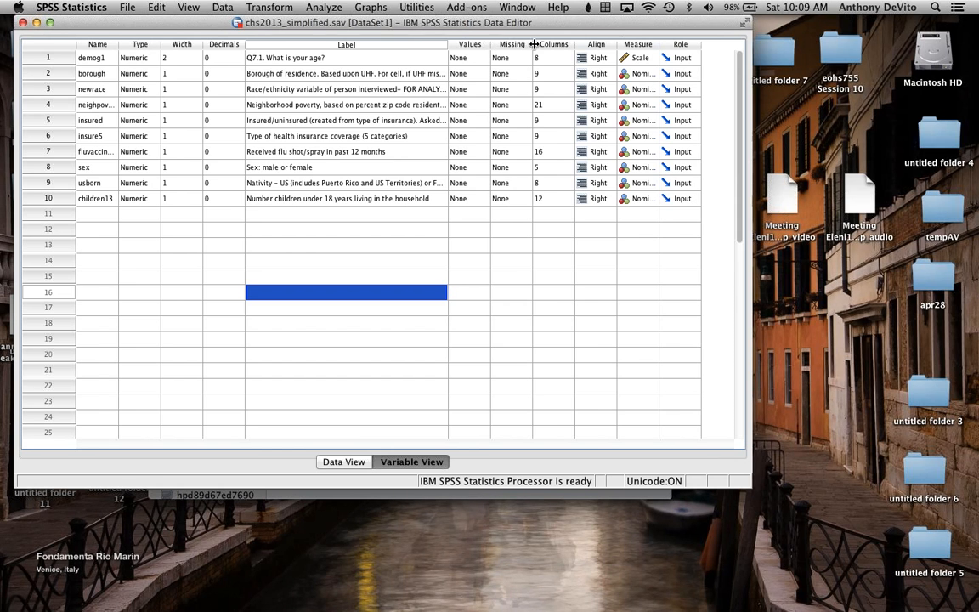
drag(533, 44, 562, 43)
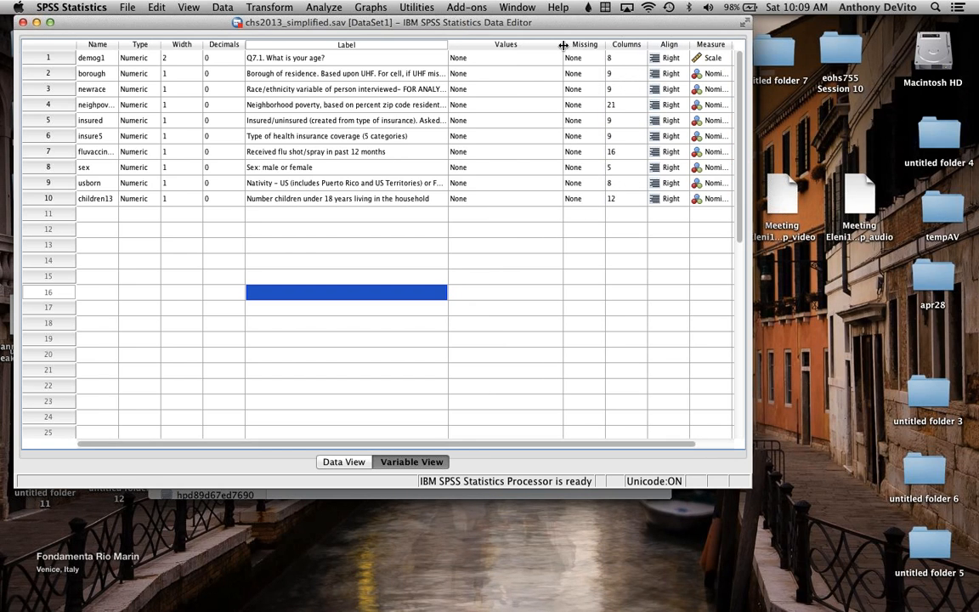
Step: Compare the name of the sex variable with its descriptive label
click(355, 167)
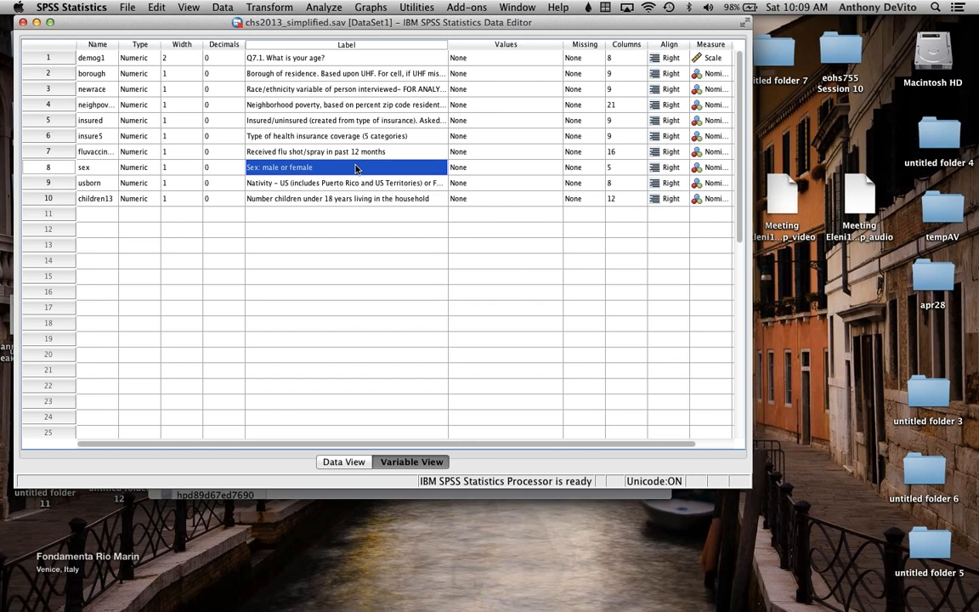
click(93, 169)
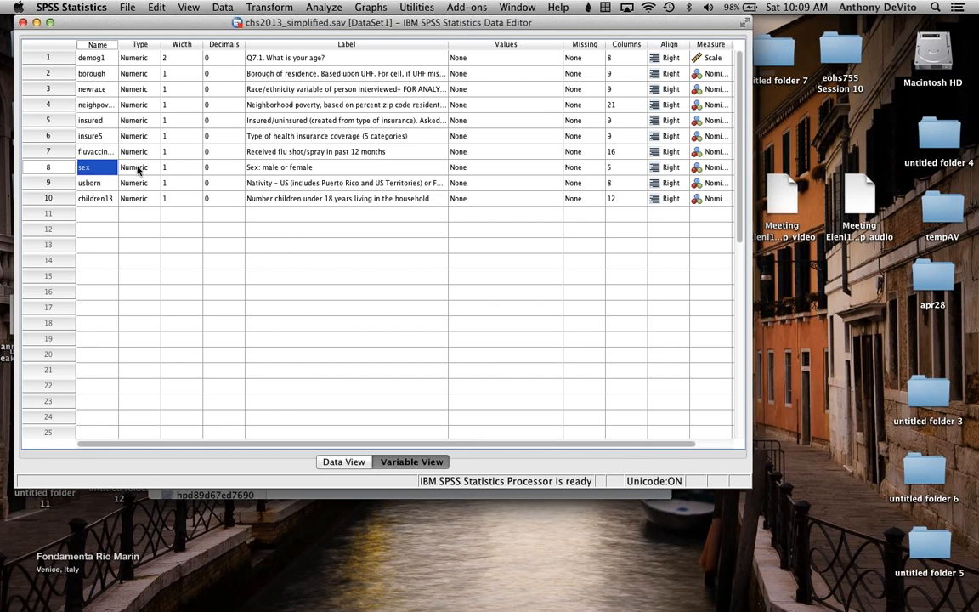
click(299, 171)
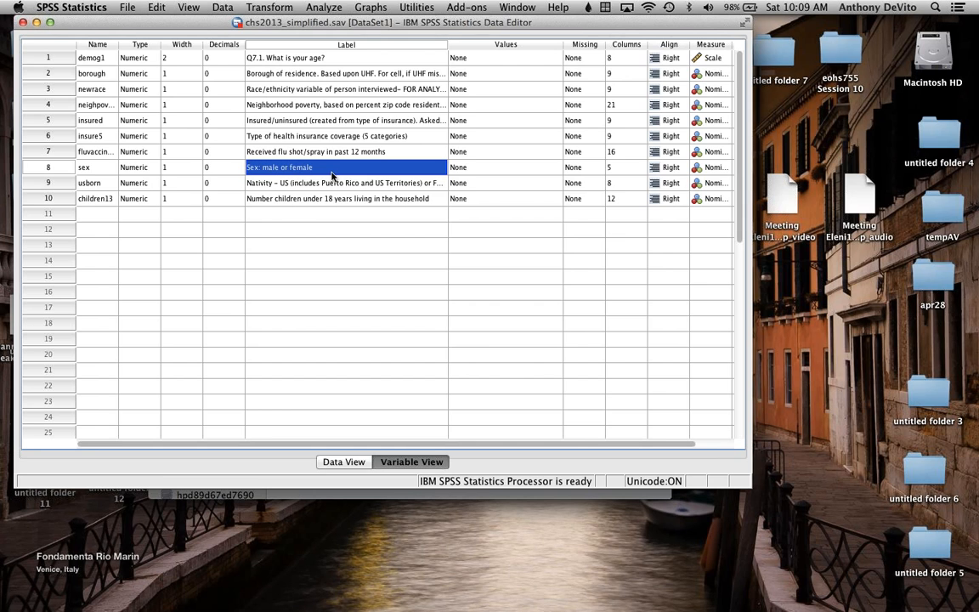
click(89, 169)
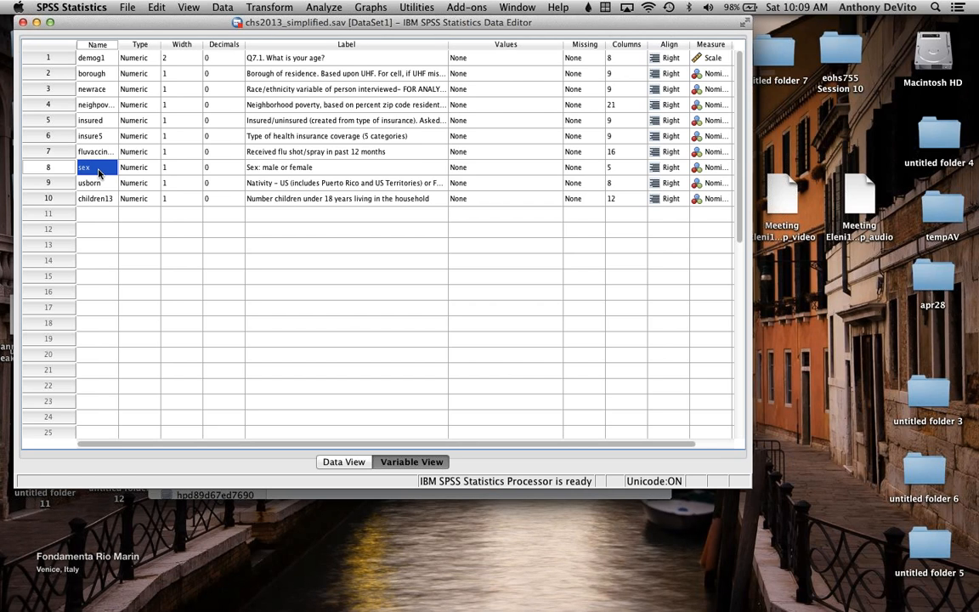
Step: Widen the Name column to fit the full name of the neighborhood poverty variable, and select that name
click(90, 101)
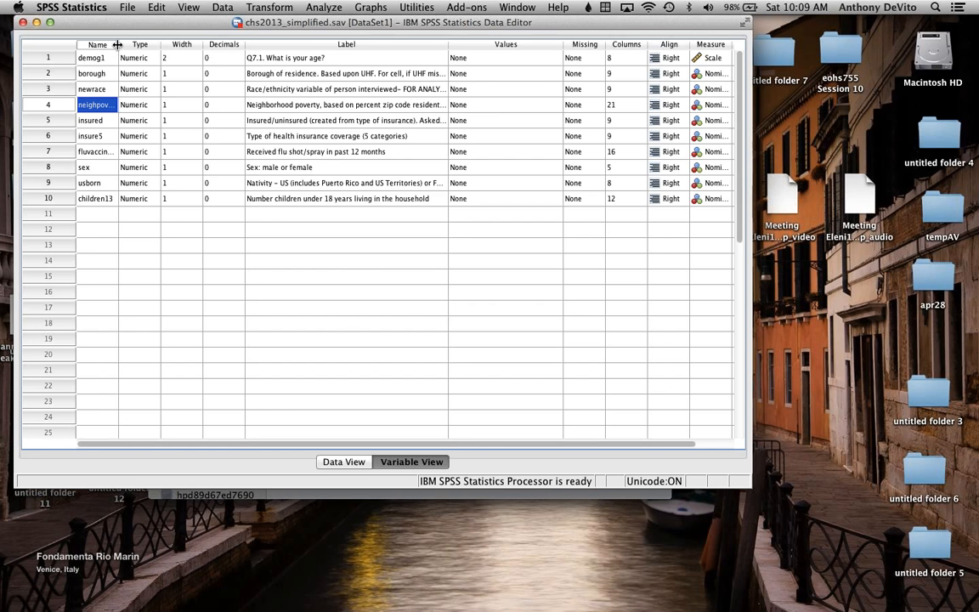
click(129, 260)
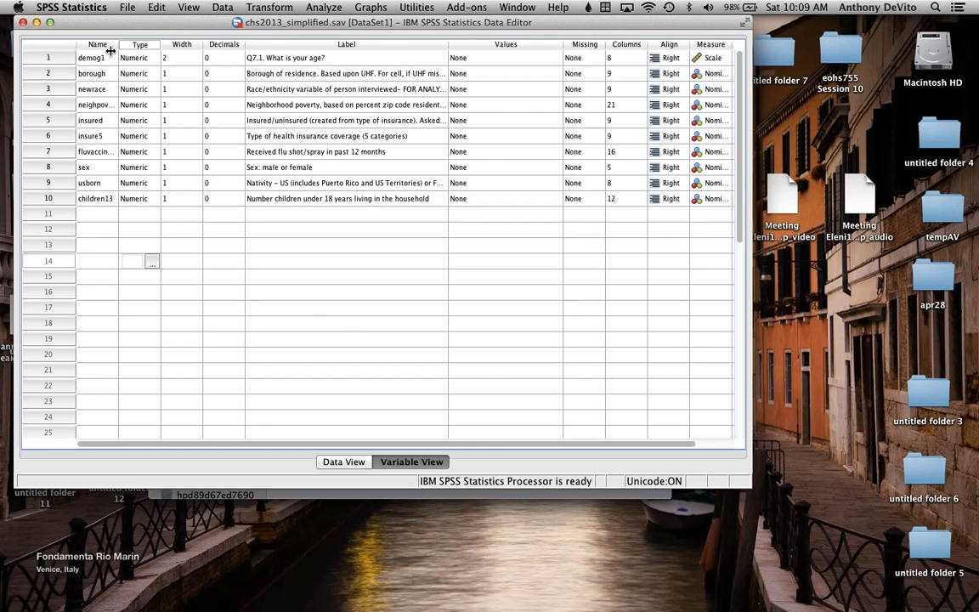
drag(110, 51, 172, 51)
click(127, 105)
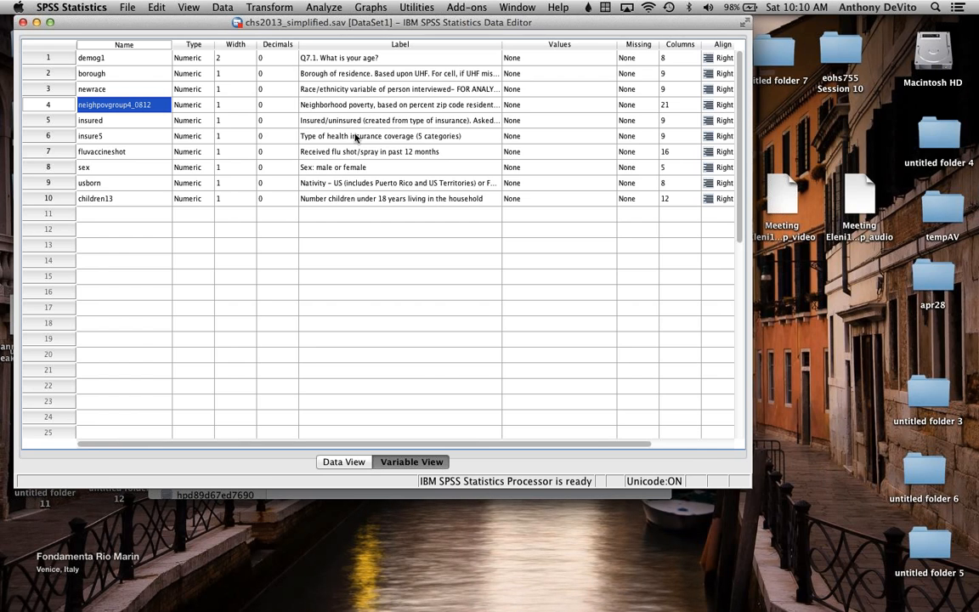
Step: Shorten the label of the variable neighpovgroup4_0812 to "Neighborhood poverty" and narrow the Label column to fit
click(345, 105)
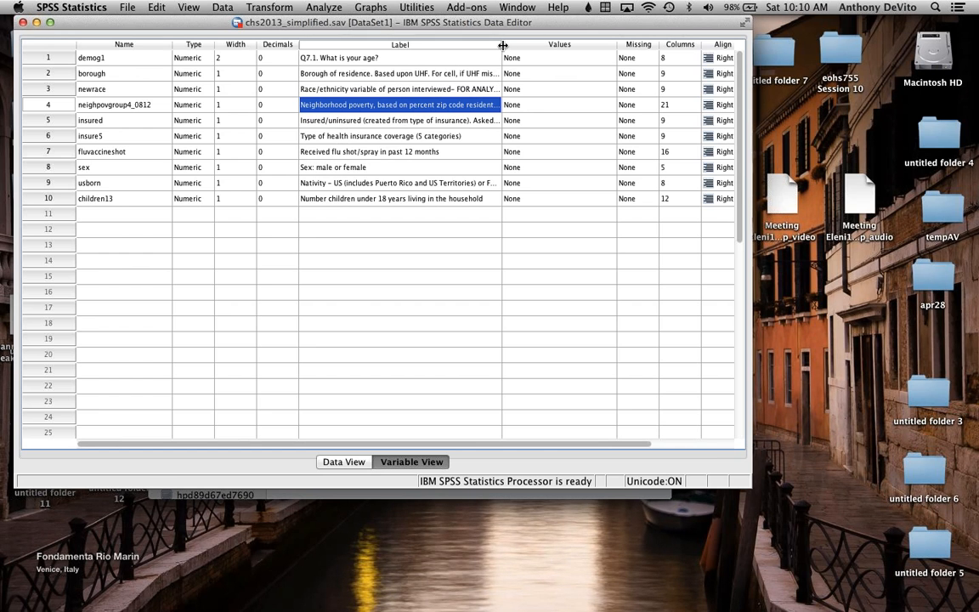
drag(502, 45, 660, 49)
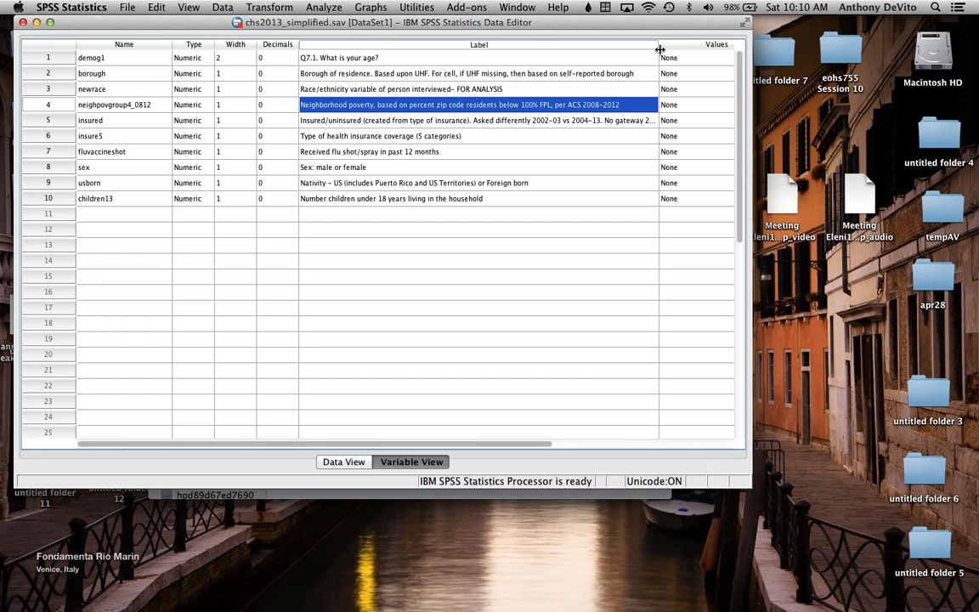
double_click(446, 104)
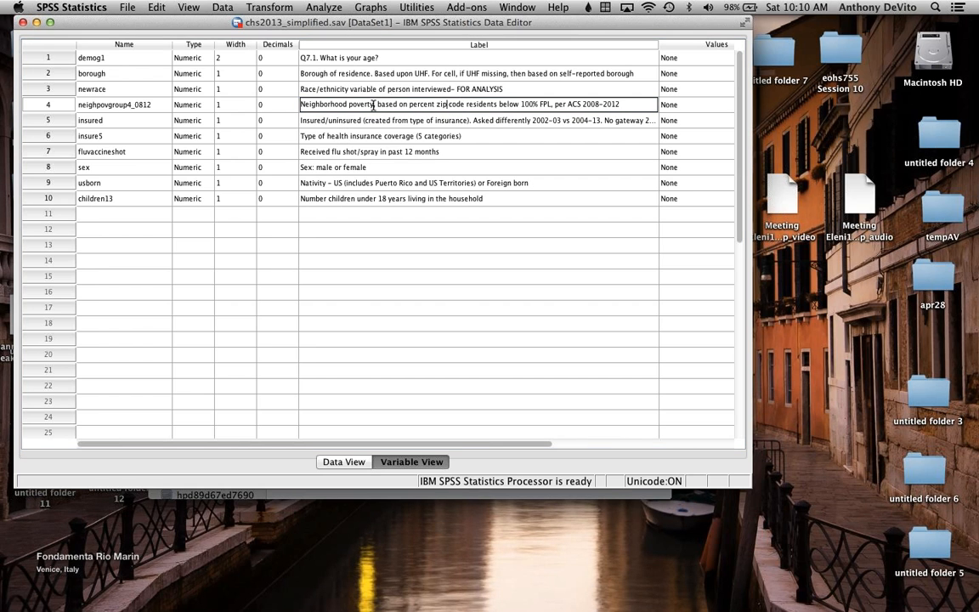
drag(372, 104, 633, 103)
key(BackSpace)
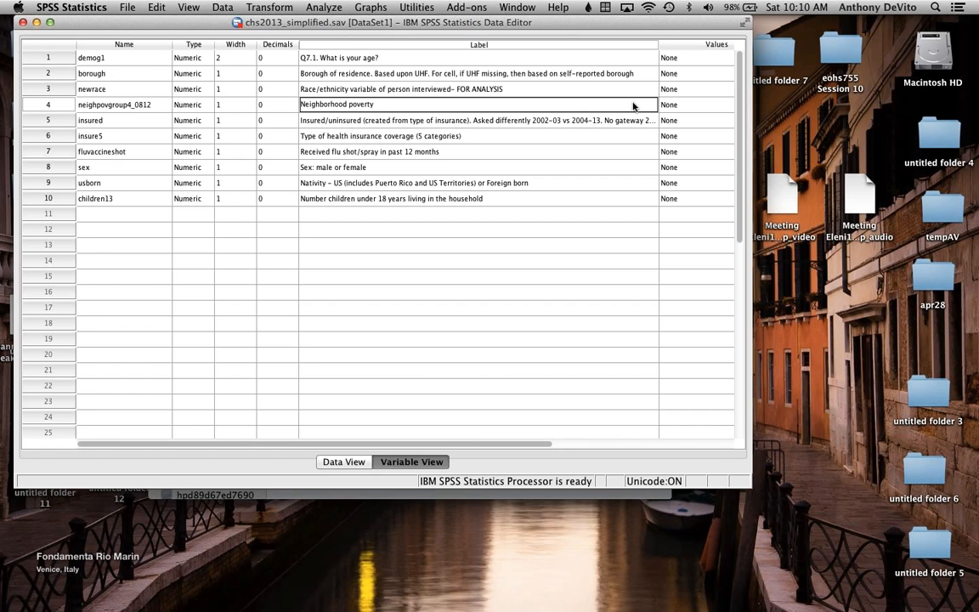
click(520, 279)
drag(659, 43, 422, 44)
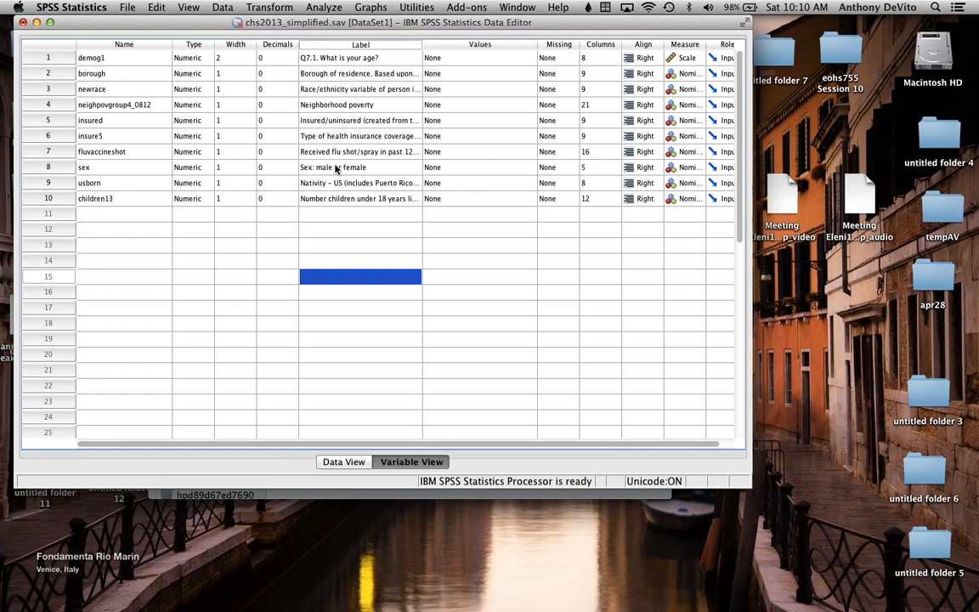
Step: Open the value labels of the sex variable for viewing and close them without changes
click(472, 167)
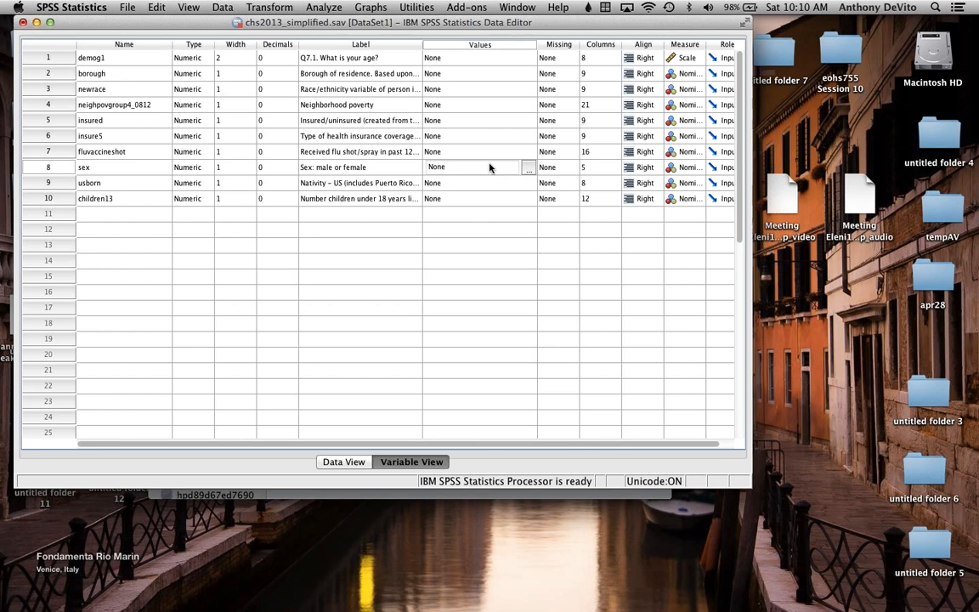
click(528, 168)
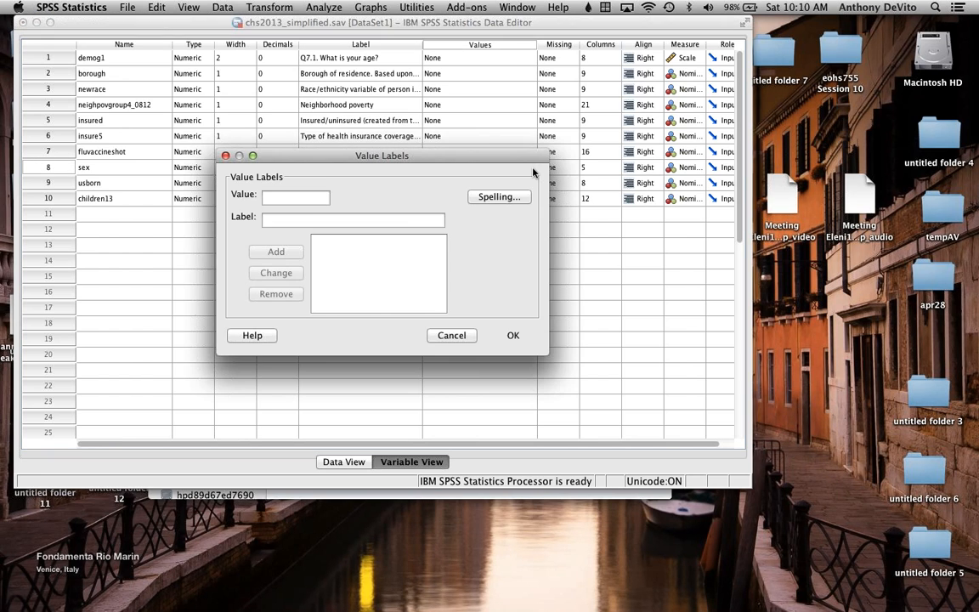
click(452, 335)
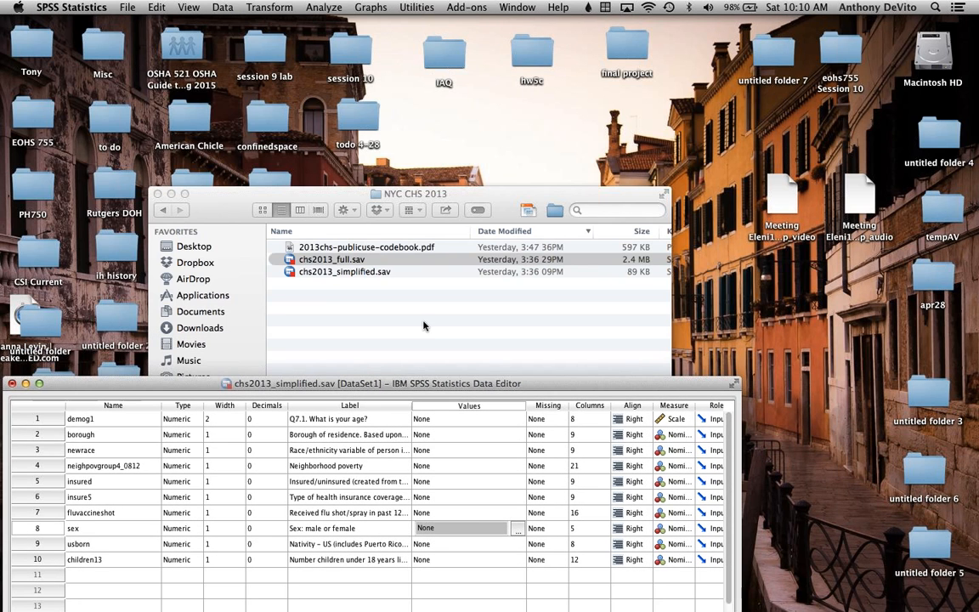
Step: Switch to the NYC CHS 2013 folder in Finder and open 2013chs-publicuse-codebook.pdf
click(332, 259)
drag(226, 202, 209, 80)
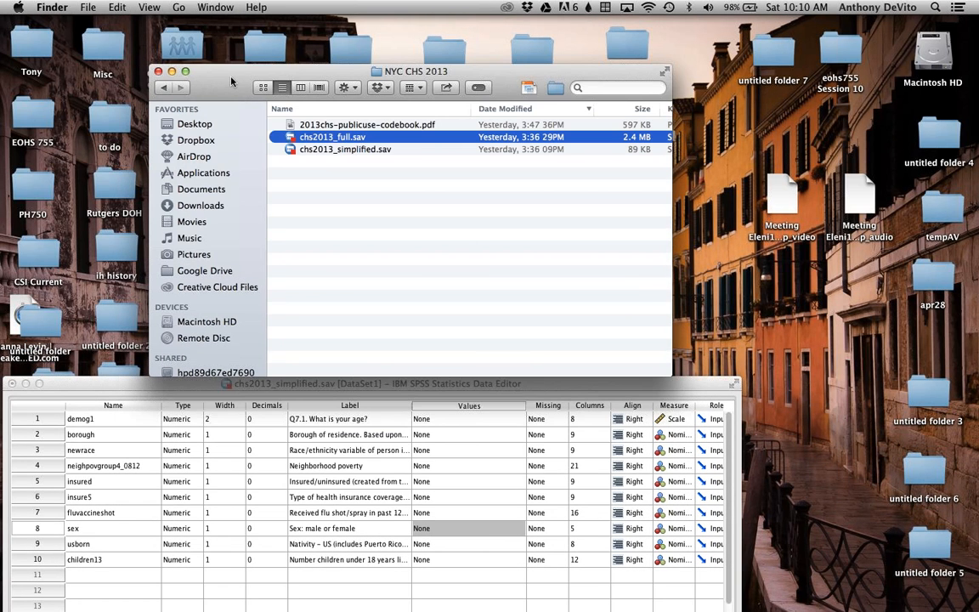
click(328, 125)
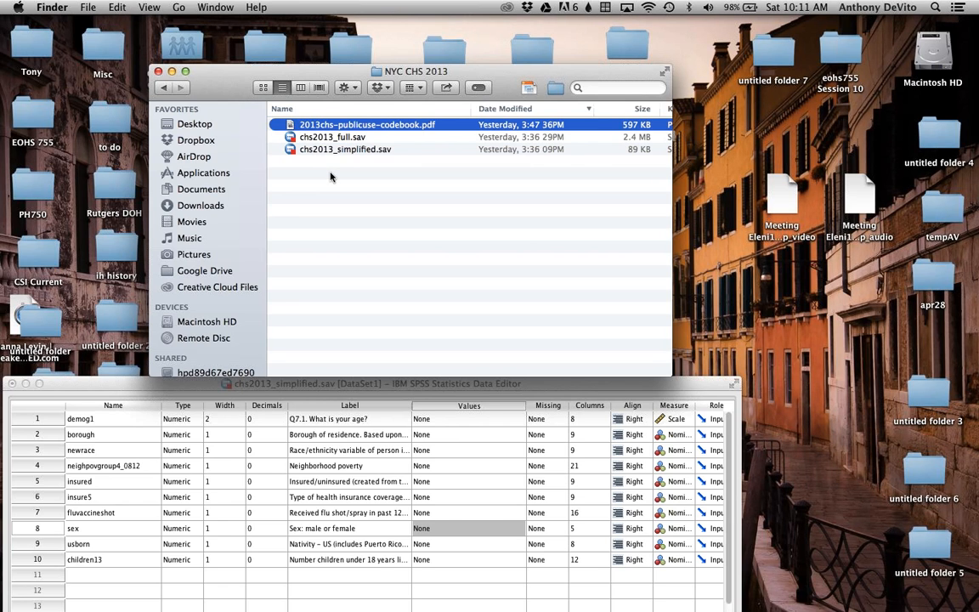
double_click(289, 125)
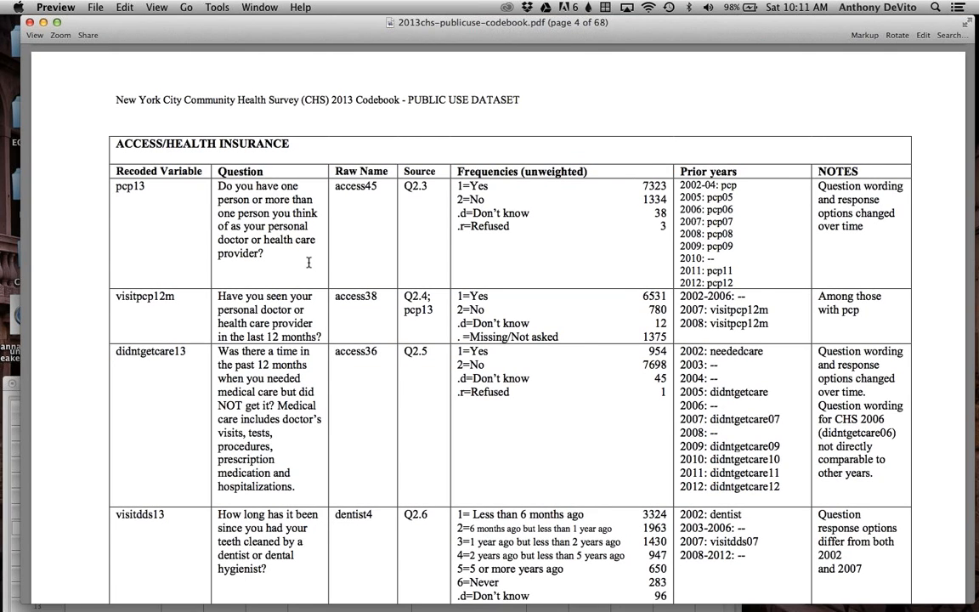
Step: Look through the opening pages of the codebook, from the table of contents to the Access/Health Insurance variables
scroll(309, 263, up, 5)
scroll(309, 262, up, 20)
scroll(310, 255, down, 10)
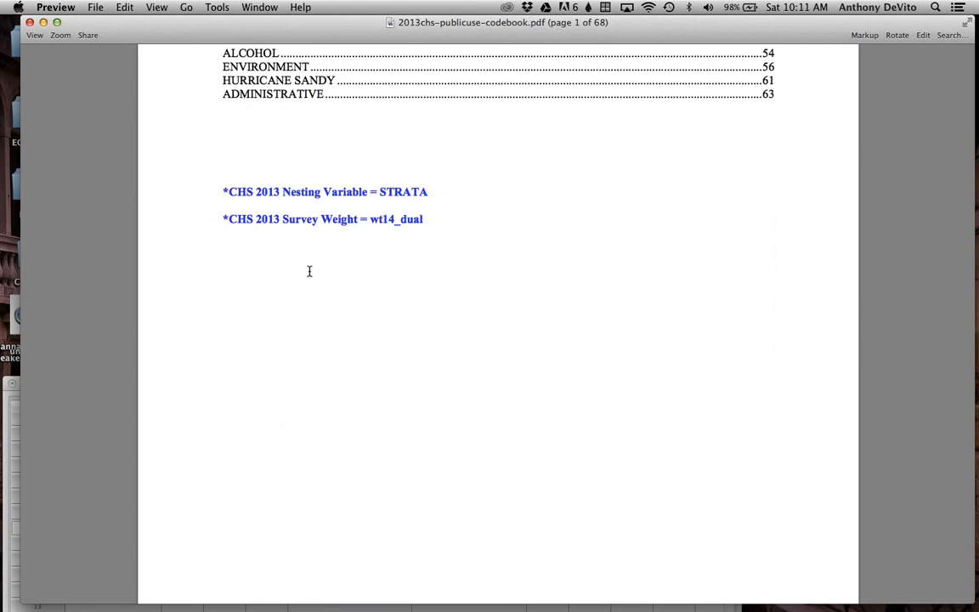
scroll(309, 271, down, 10)
scroll(309, 272, up, 3)
scroll(309, 271, down, 10)
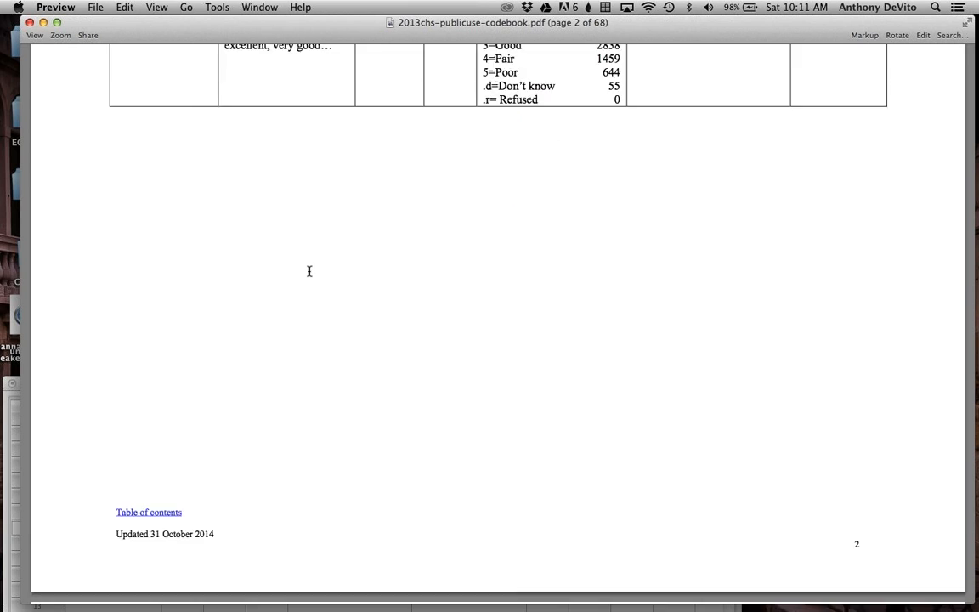
scroll(309, 271, down, 10)
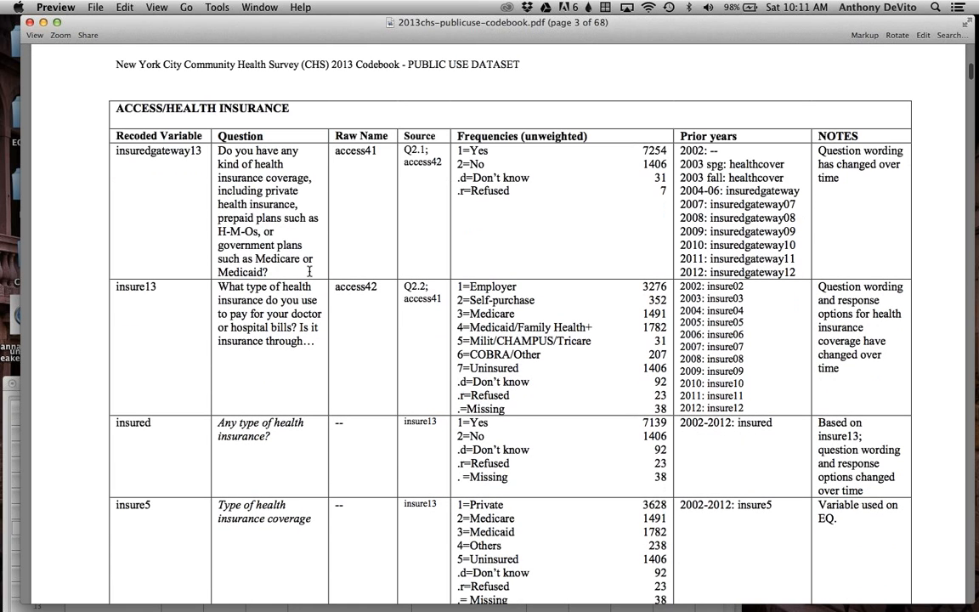
scroll(309, 270, down, 2)
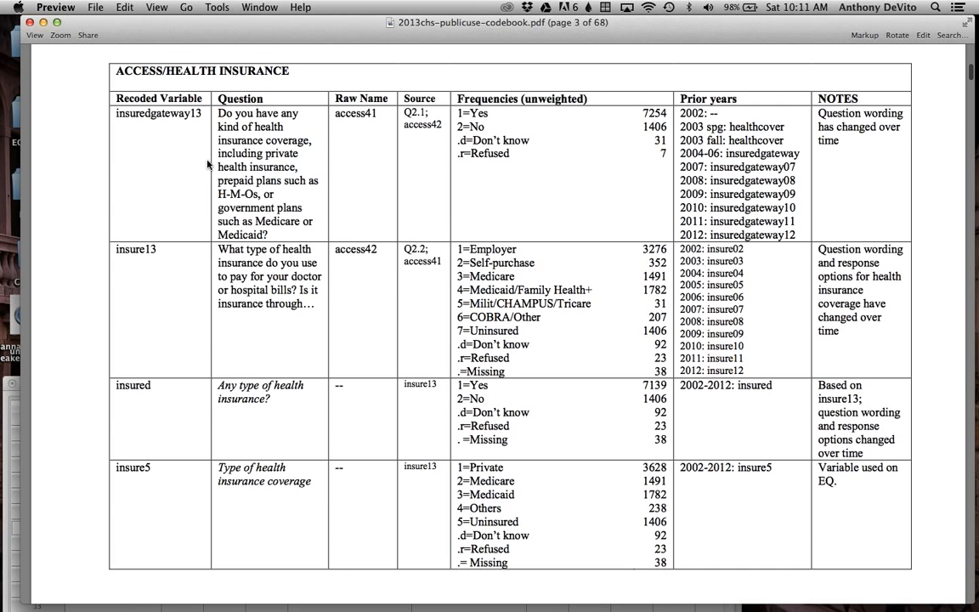
scroll(192, 164, down, 20)
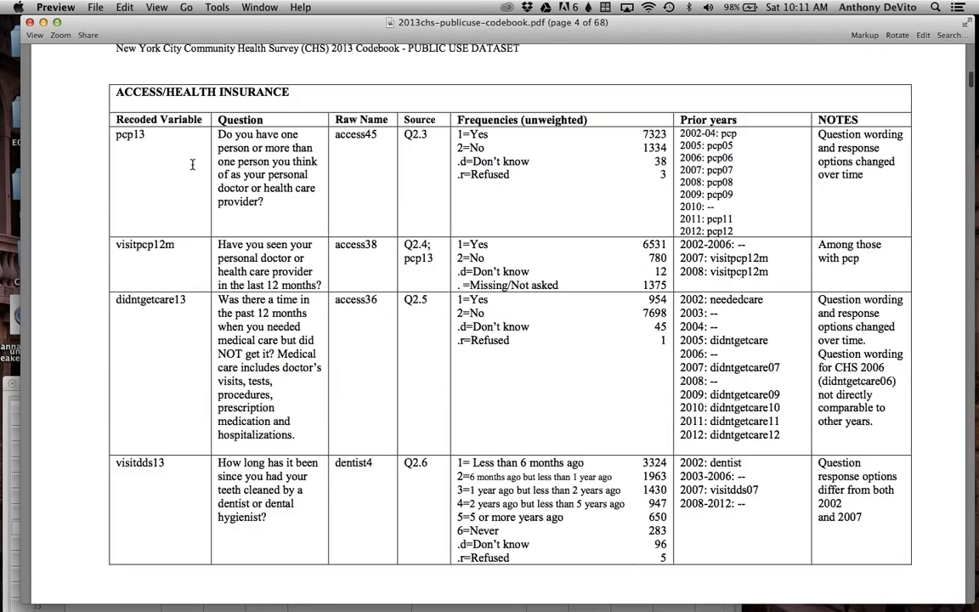
scroll(192, 164, down, 15)
scroll(192, 164, up, 20)
scroll(192, 164, up, 10)
Step: Search the codebook for "sex" and go to the match on page 29
key(super+f)
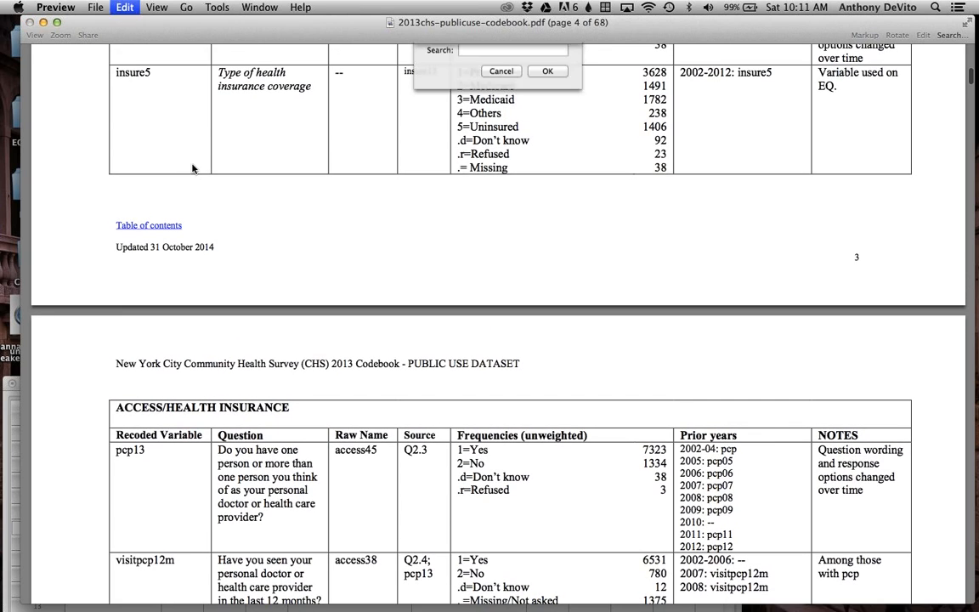
text(sex)
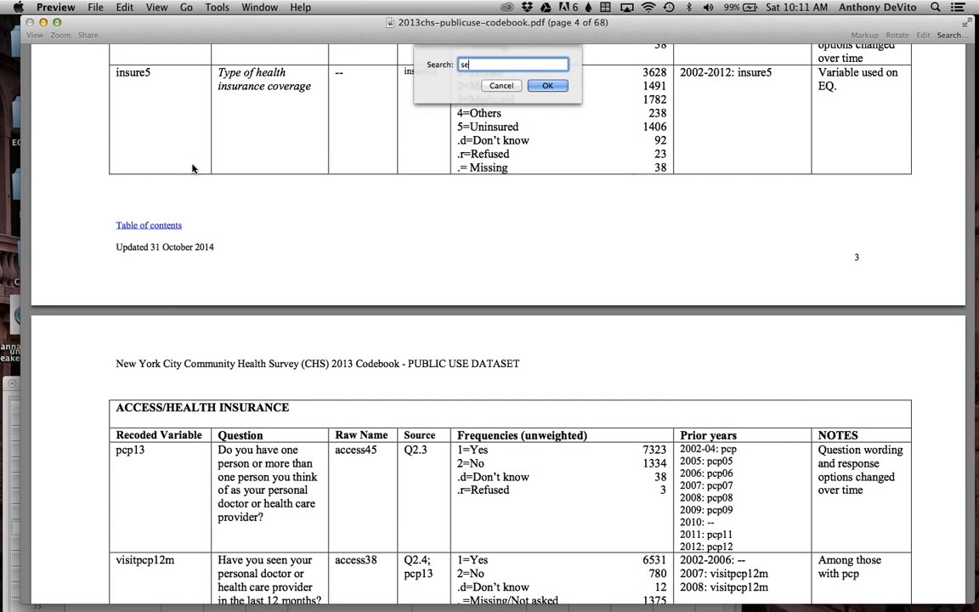
click(544, 85)
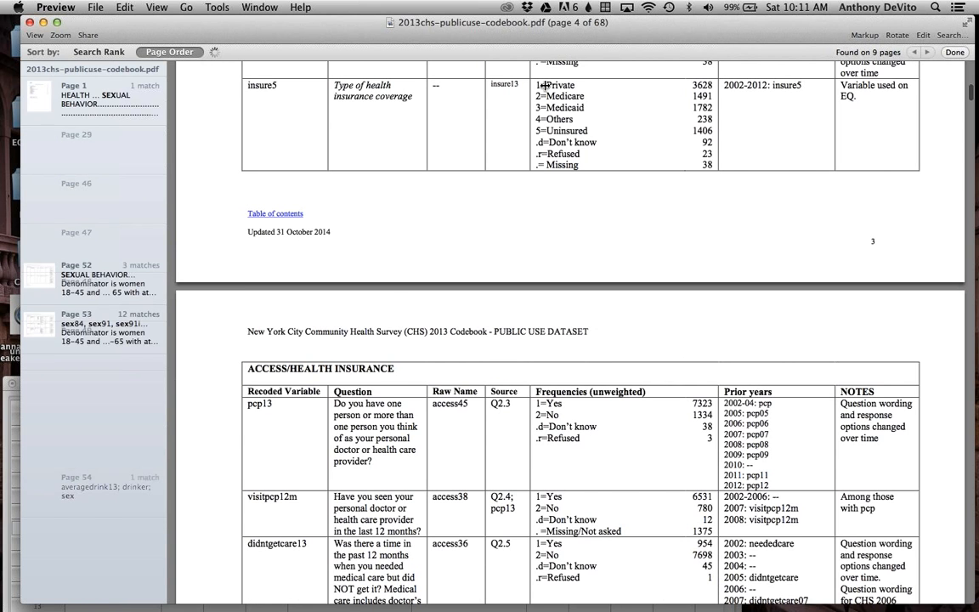
click(132, 111)
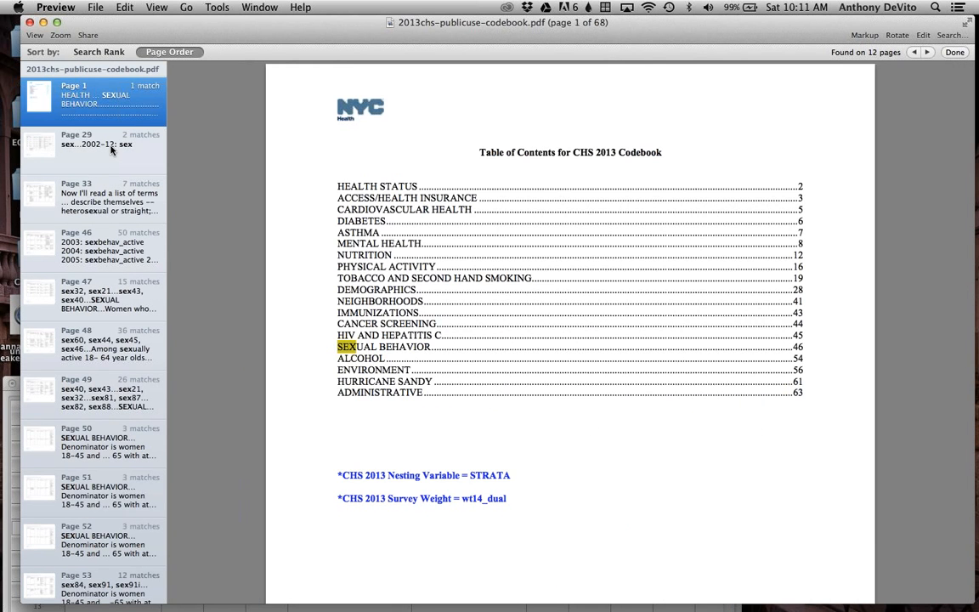
click(102, 142)
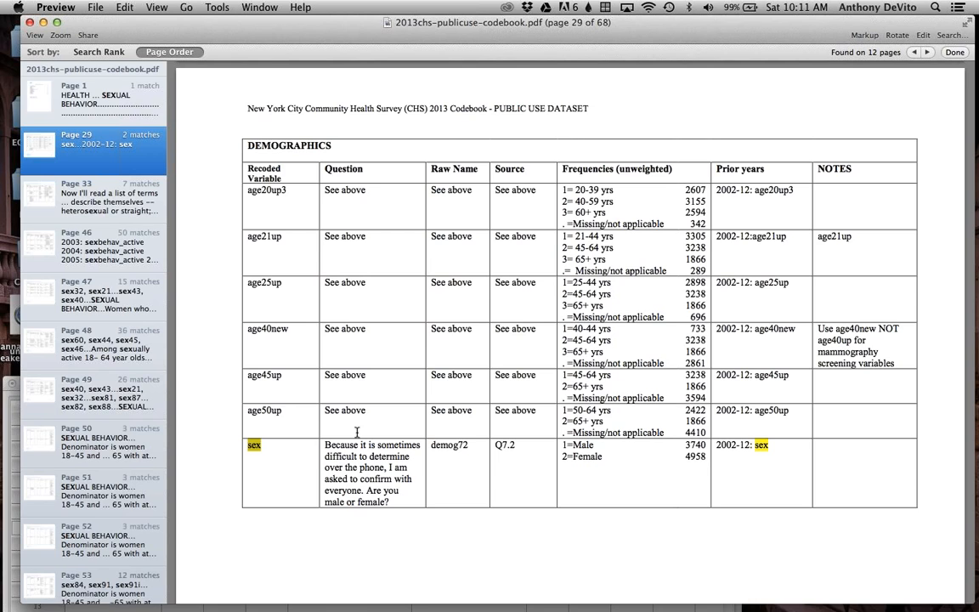
Step: Examine the question wording and response codes of the sex variable in the codebook, then move the codebook window away from the dataset
click(264, 447)
drag(263, 447, 248, 445)
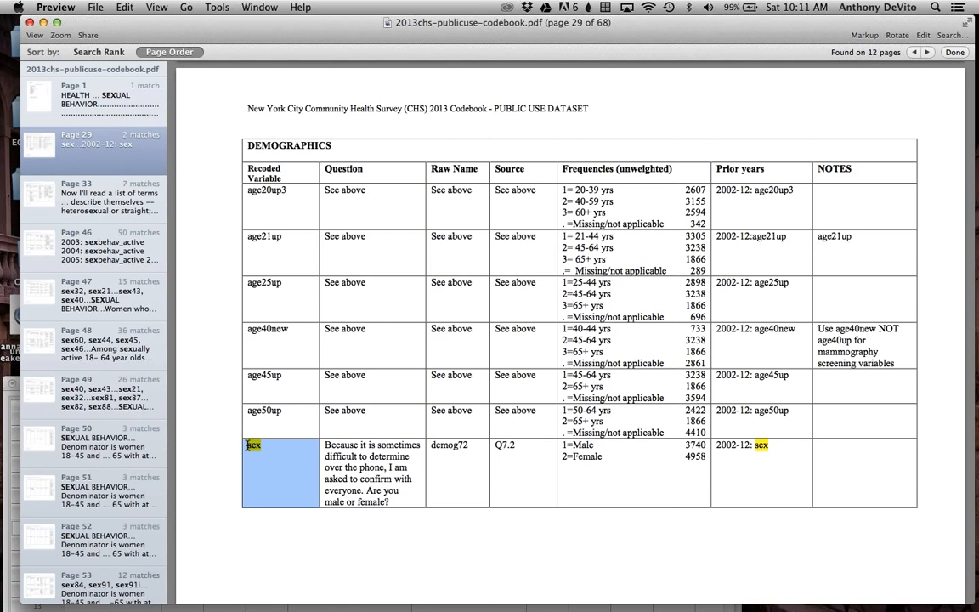
click(279, 452)
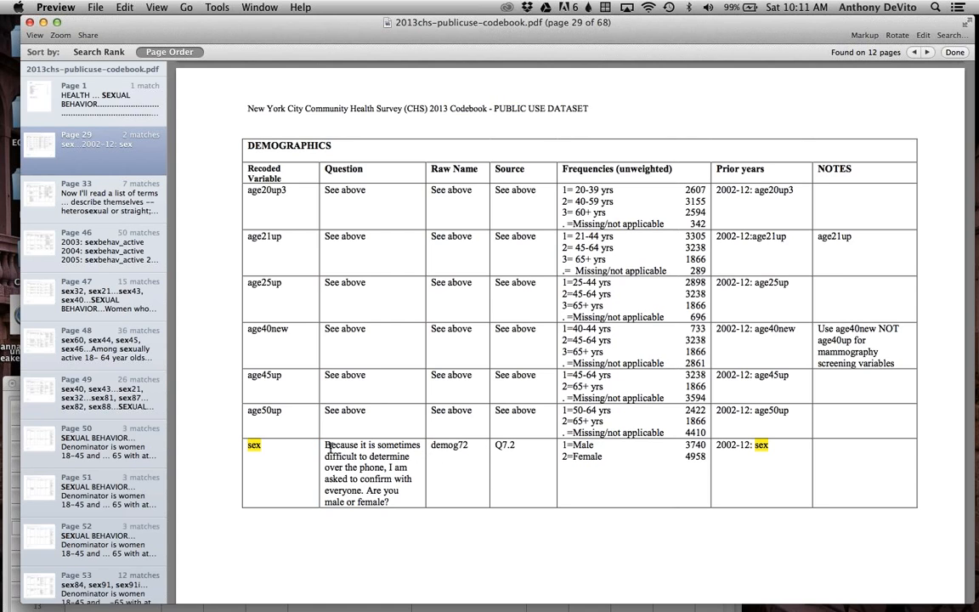
drag(347, 449, 398, 504)
click(397, 504)
drag(576, 449, 592, 466)
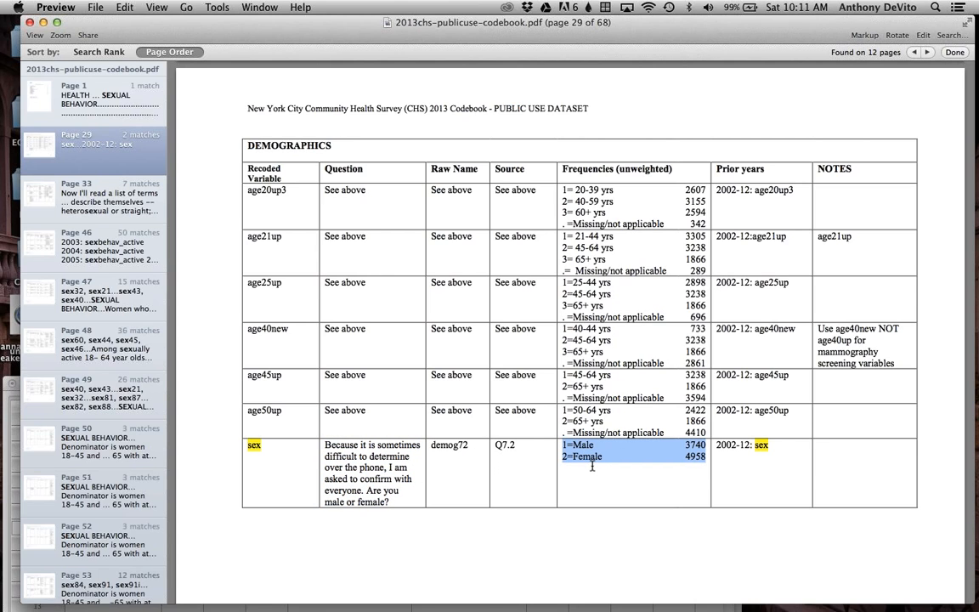
drag(263, 30, 204, 548)
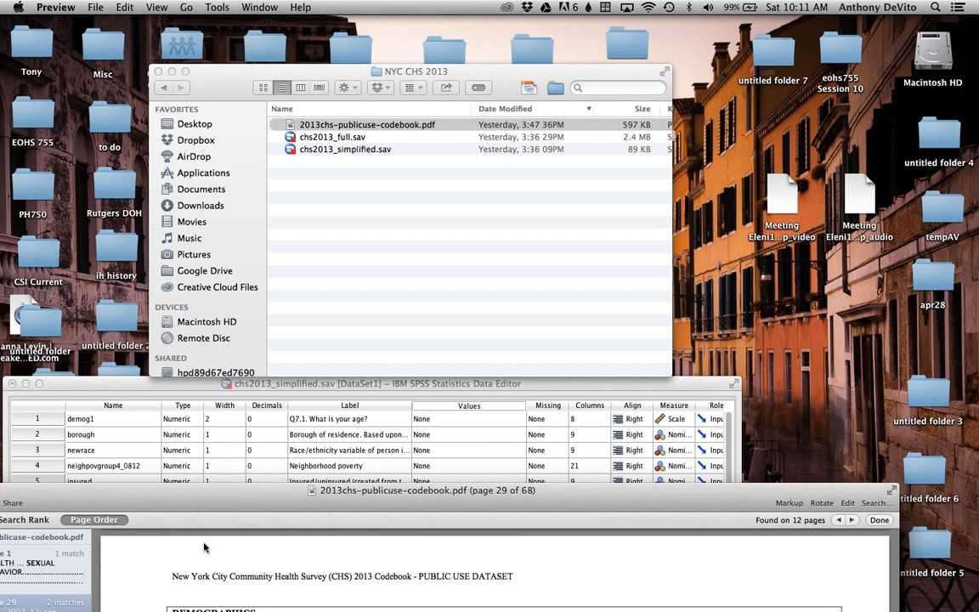
Step: Return to the chs2013_simplified.sav dataset and give value 1 of the sex variable the label Male
drag(200, 385, 253, 62)
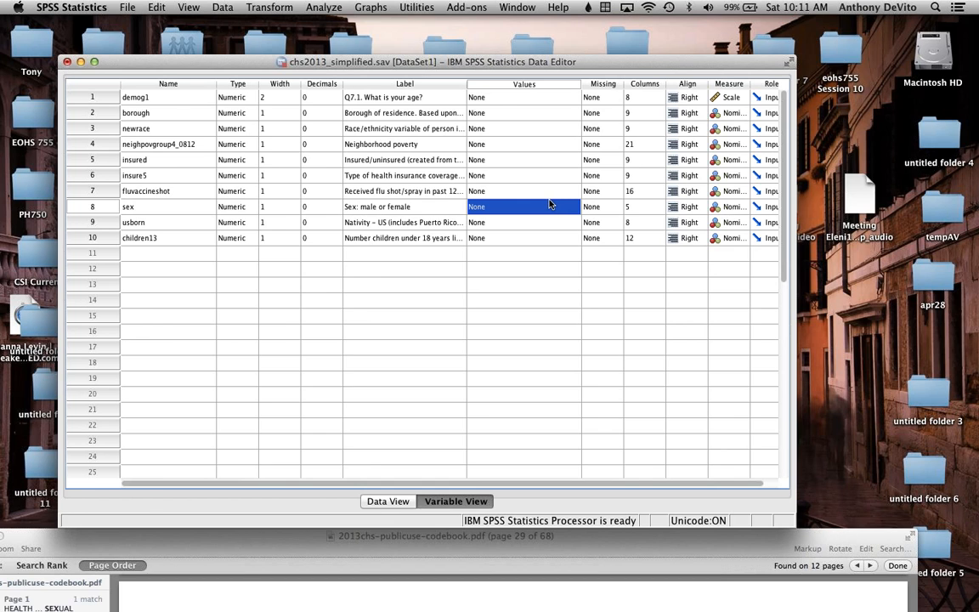
click(547, 205)
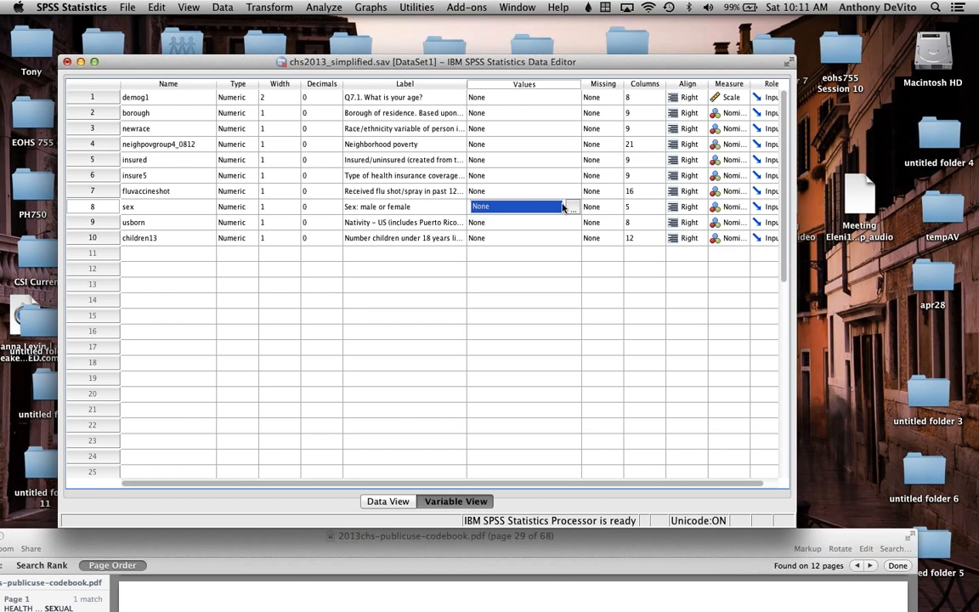
click(572, 206)
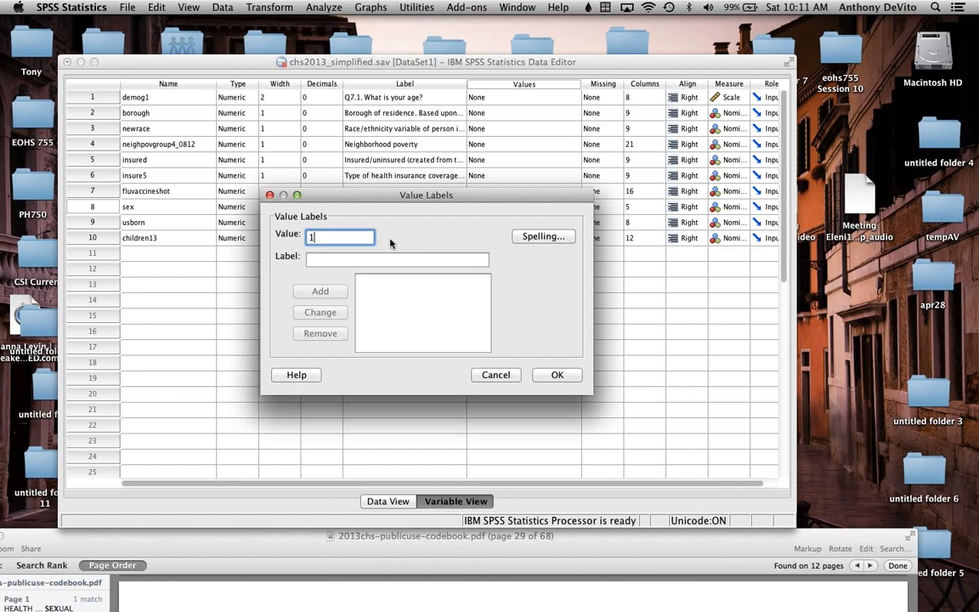
click(348, 259)
text(Male)
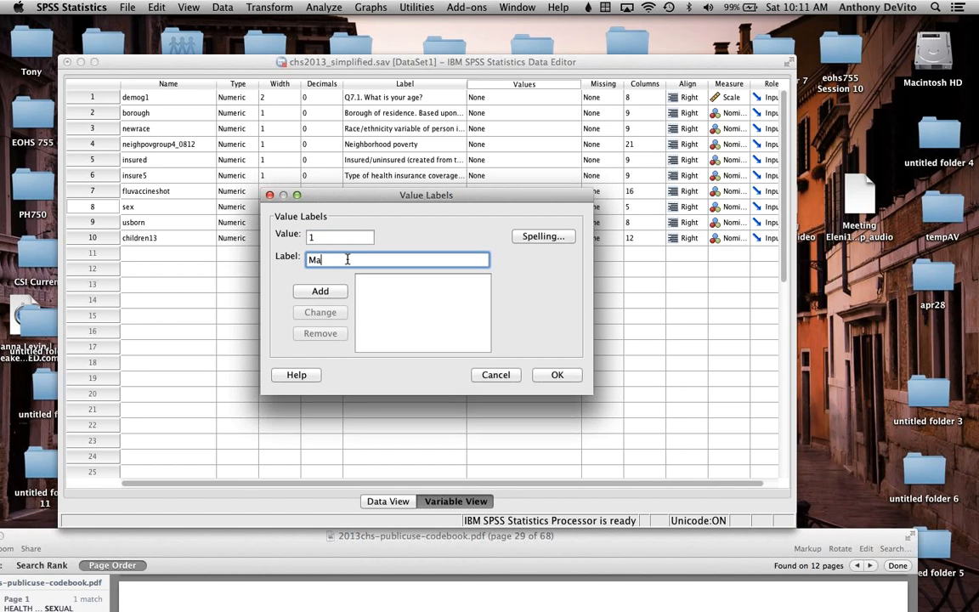
Step: Add the label Female for value 2 of the sex variable and apply the value labels
text(2)
click(334, 259)
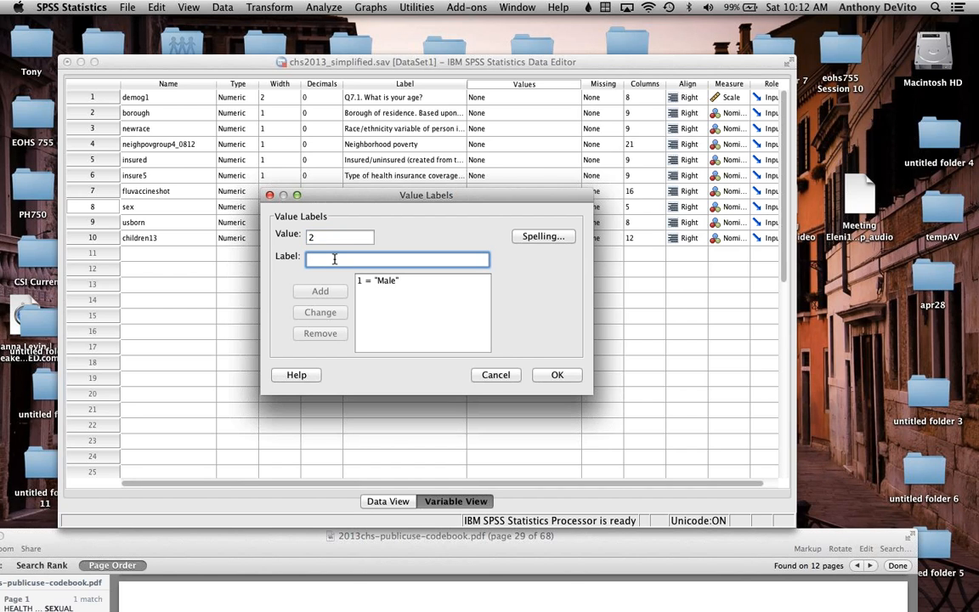
text(Female)
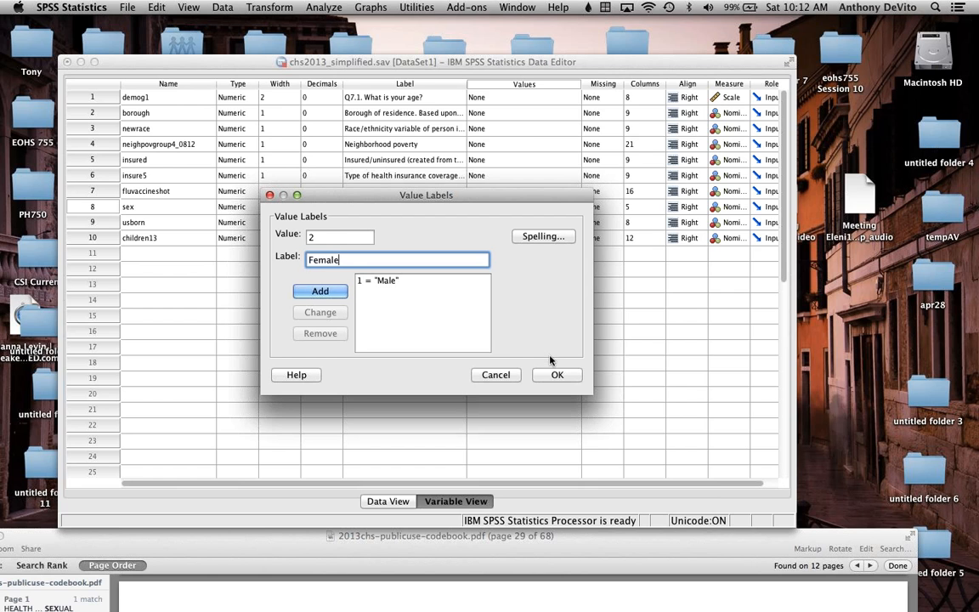
click(557, 375)
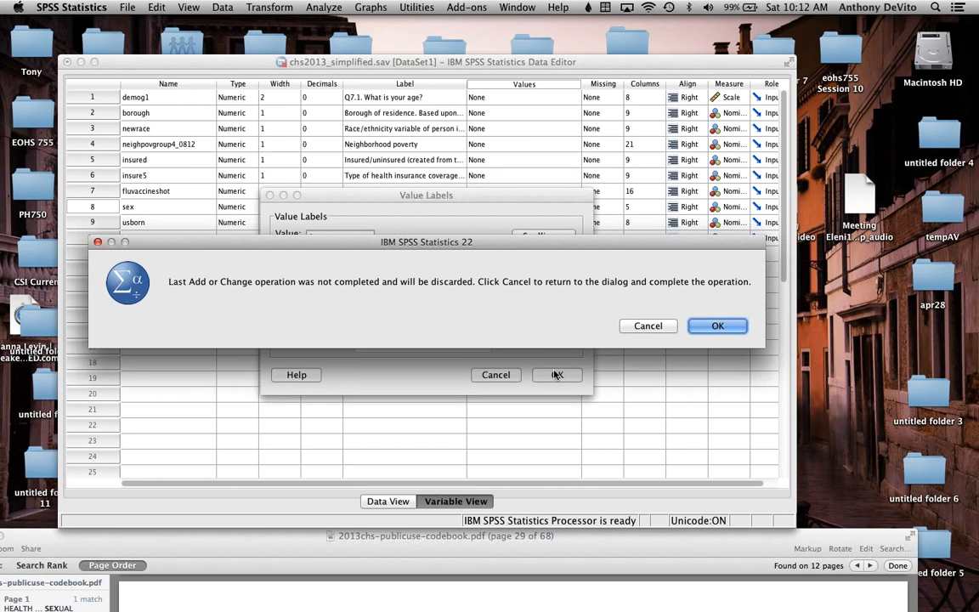
drag(490, 249, 490, 263)
click(646, 340)
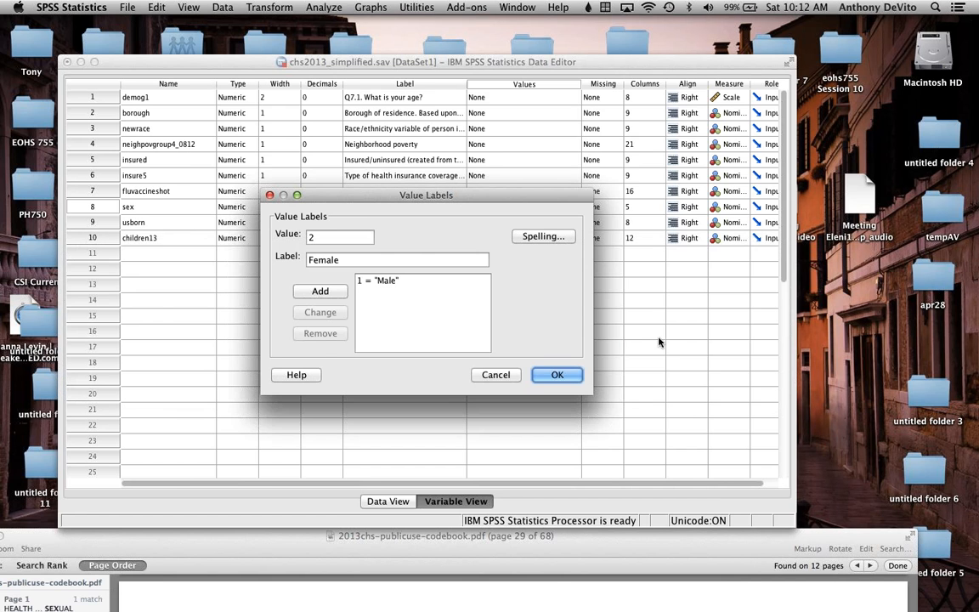
click(322, 291)
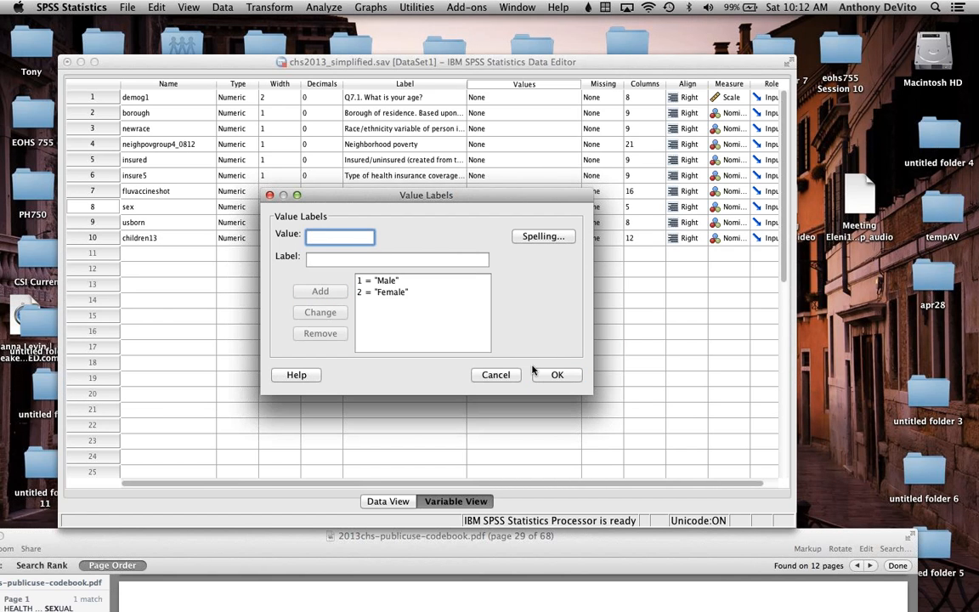
click(556, 379)
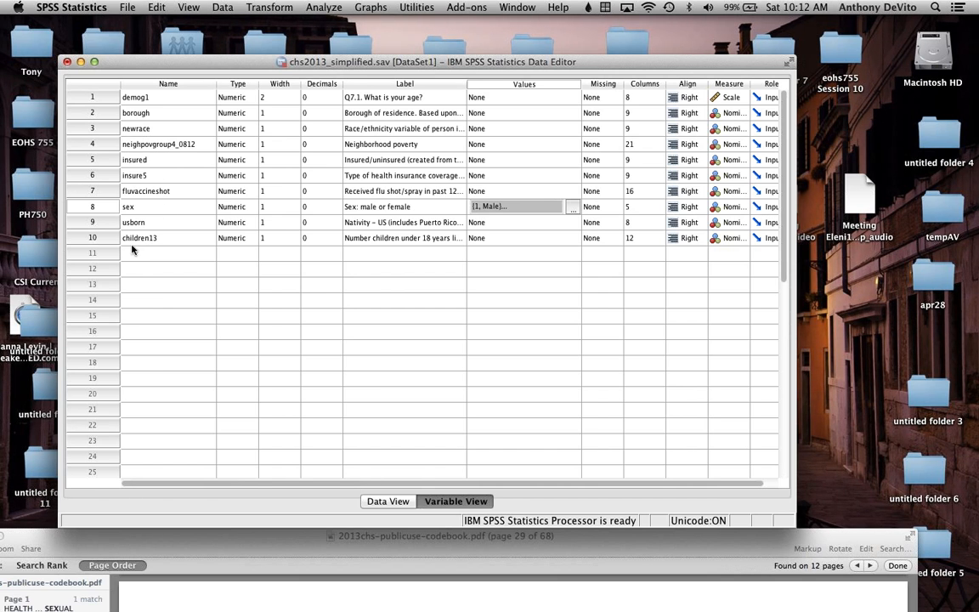
Step: Pick out the fluvaccineshot variable, then switch to the codebook PDF and search it for "fluvaccine"
click(113, 191)
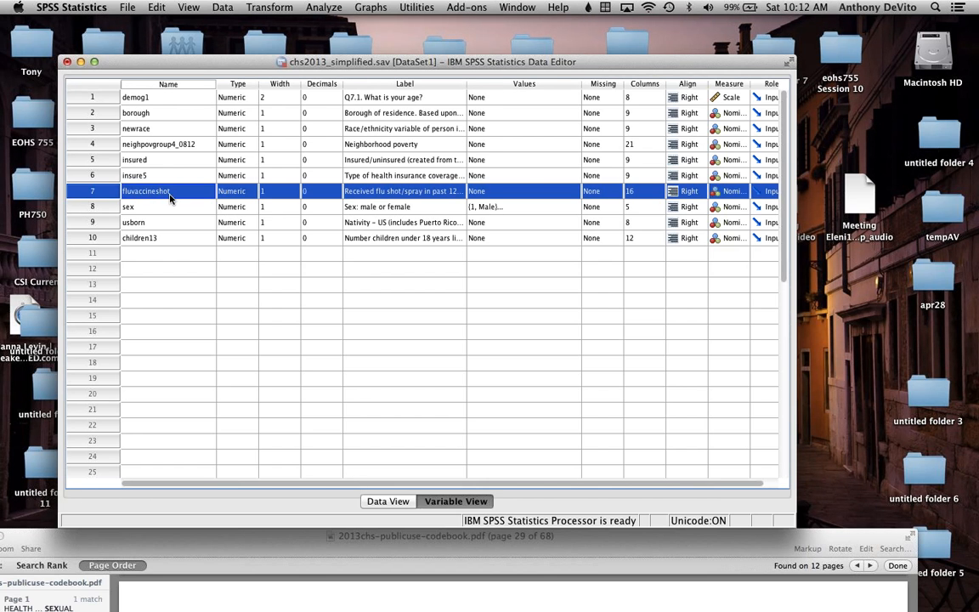
drag(183, 61, 359, 4)
drag(199, 536, 219, 36)
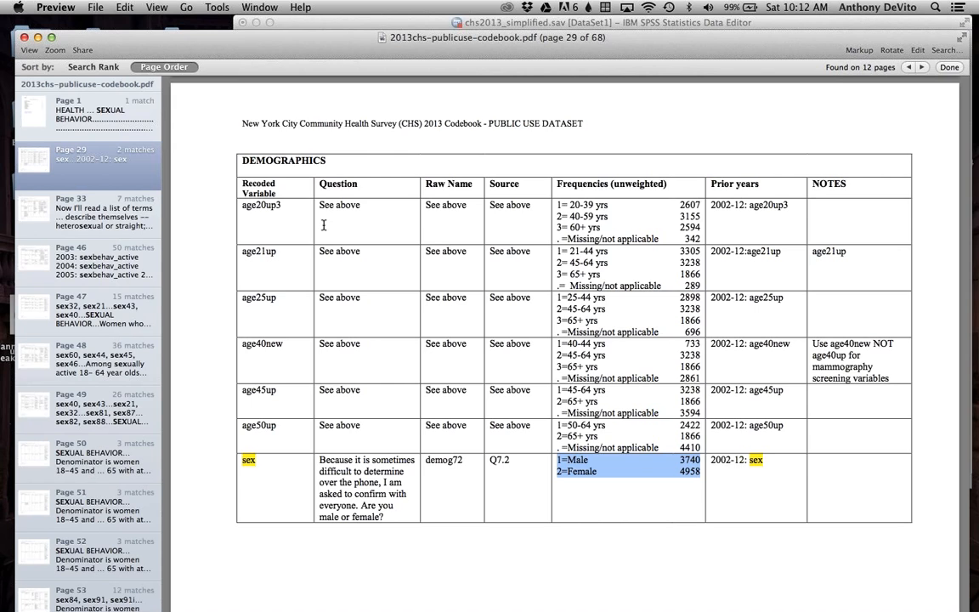
key(super+f)
text(fluvaccine)
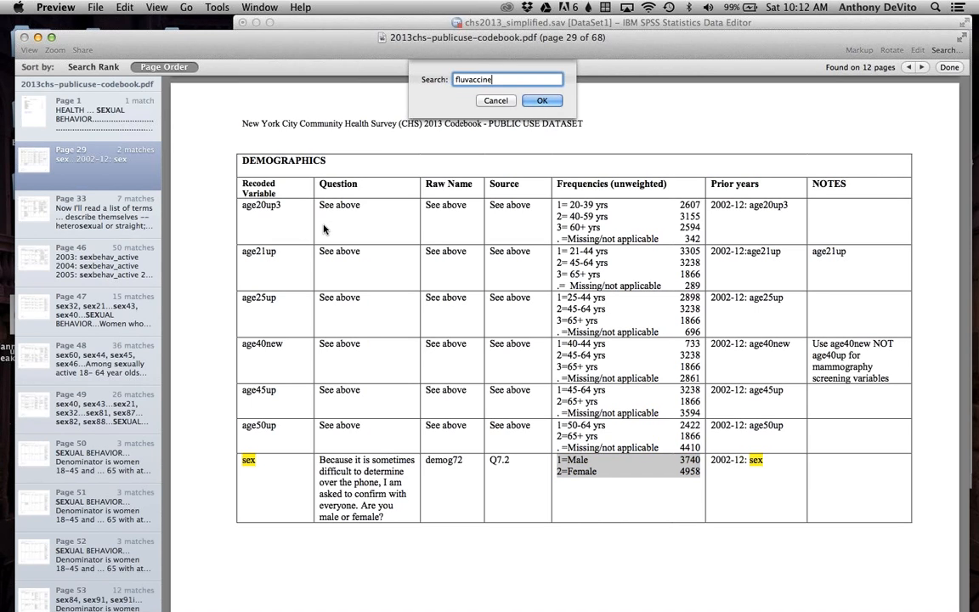
click(544, 100)
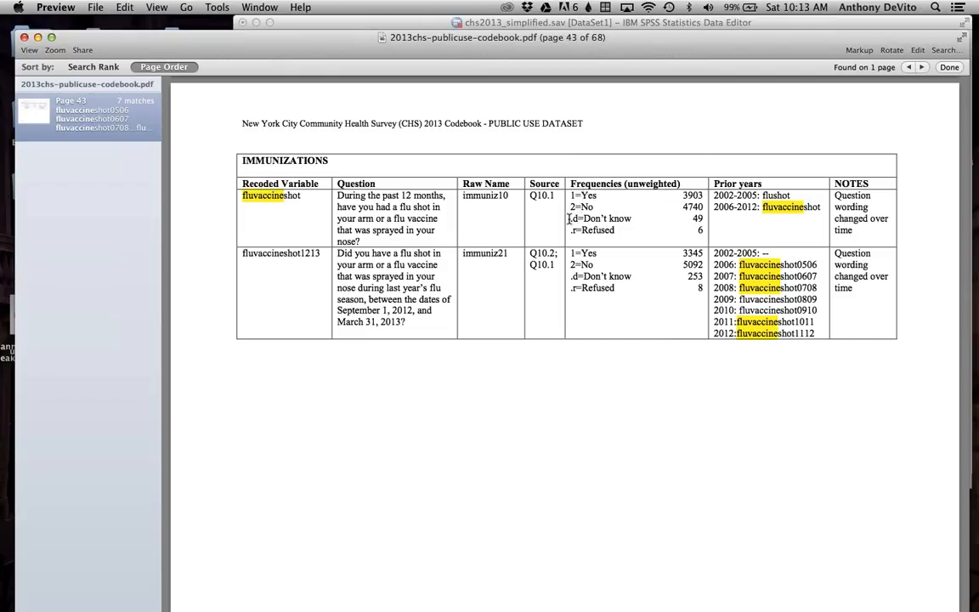
Step: Examine the response codes of fluvaccineshot in the codebook, highlighting the Don't know and Refused entries
drag(571, 219, 622, 284)
click(617, 233)
click(622, 231)
drag(581, 218, 627, 243)
click(626, 243)
drag(569, 218, 621, 232)
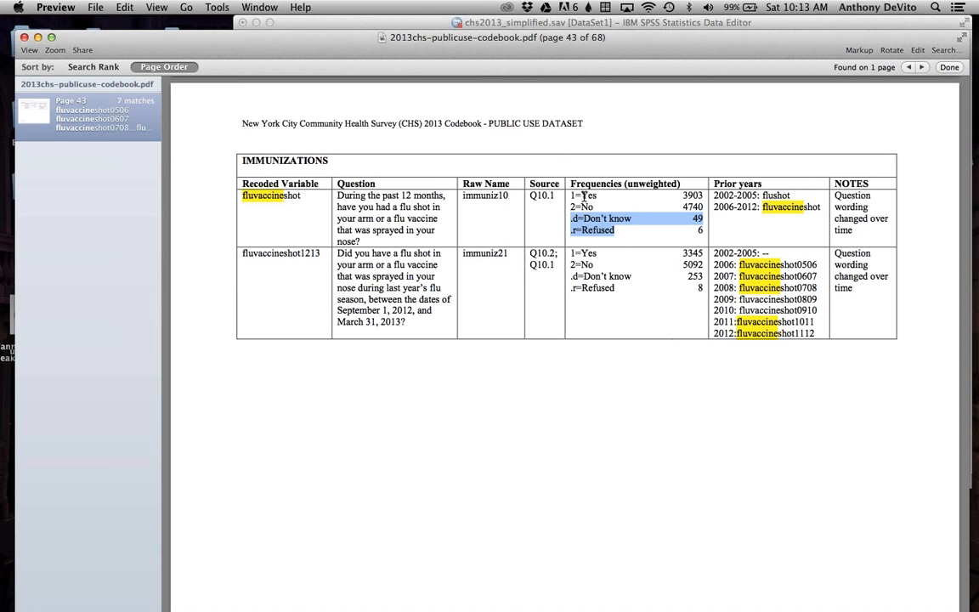
Step: Return to the SPSS dataset and shorten the fluvaccineshot variable's label to "Received flu shot"
drag(217, 48, 213, 321)
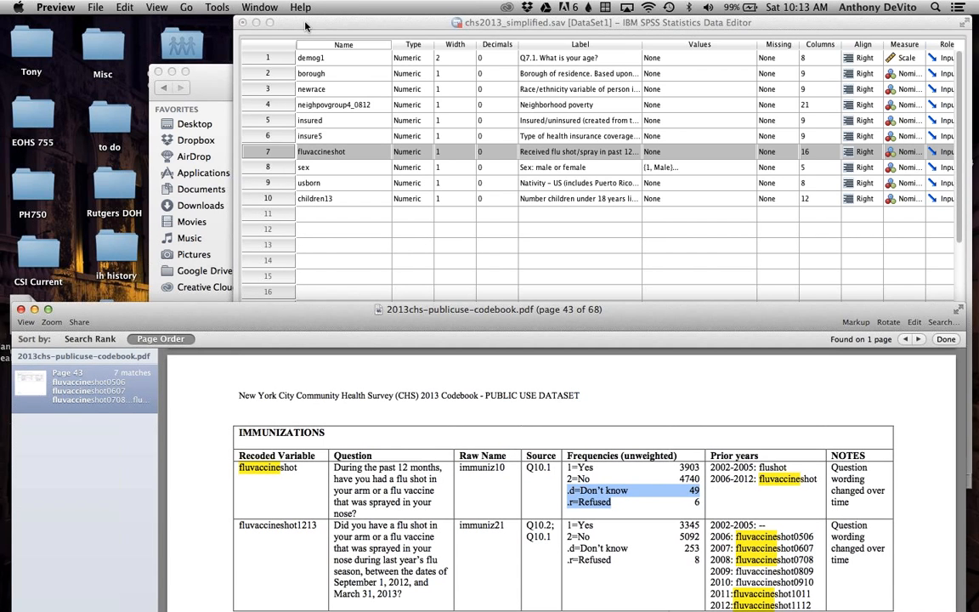
click(270, 23)
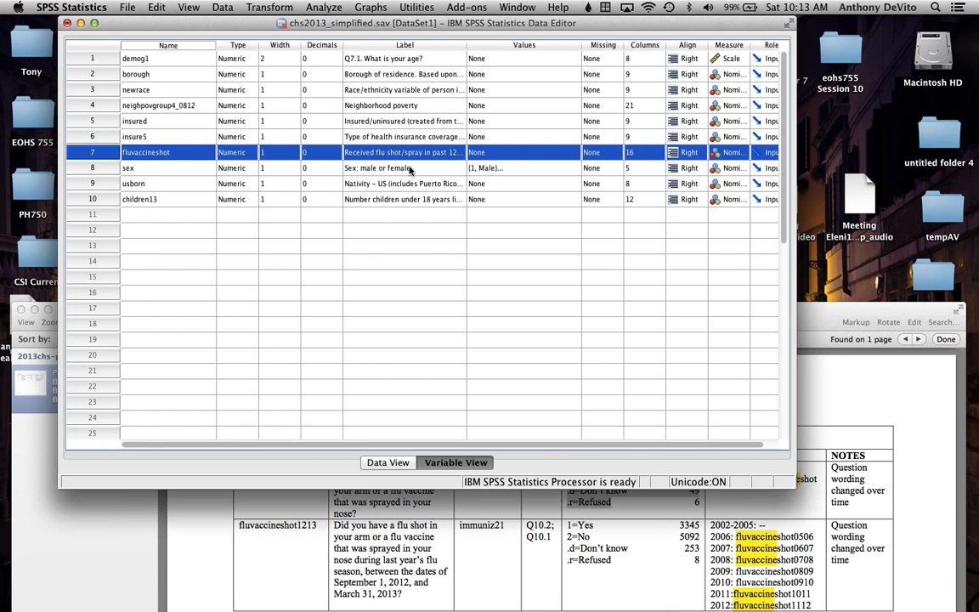
click(364, 151)
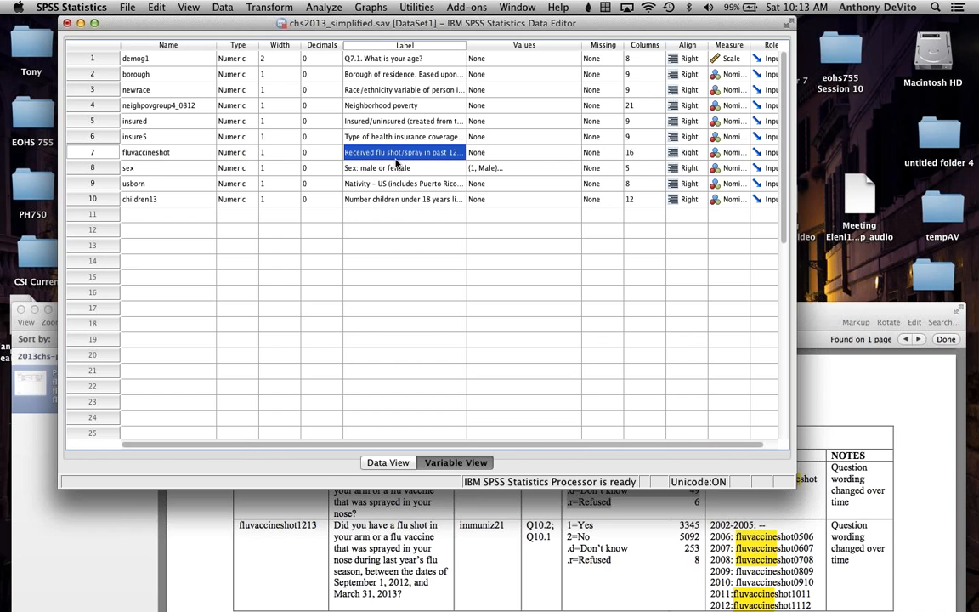
click(408, 151)
drag(402, 152, 495, 152)
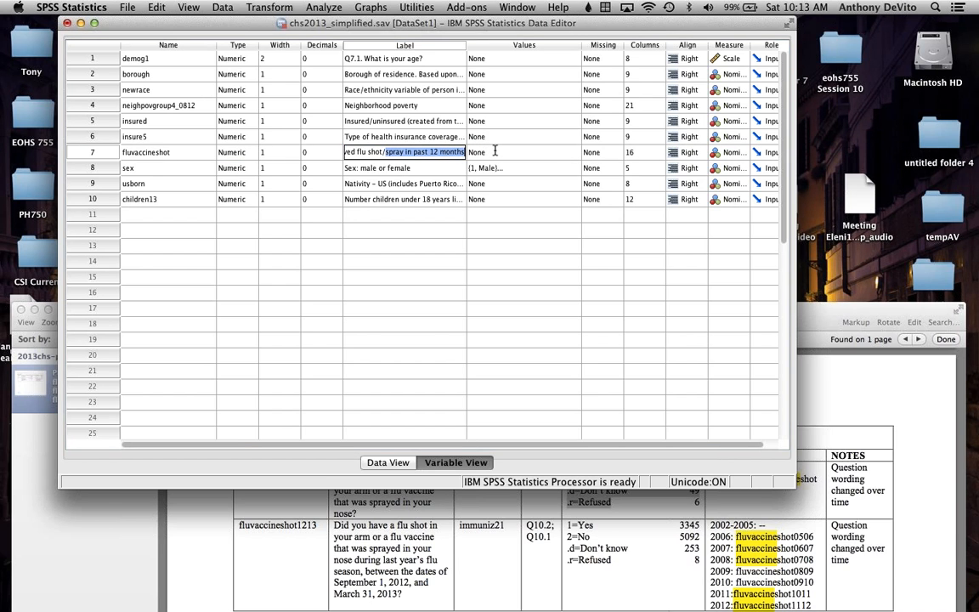
key(BackSpace)
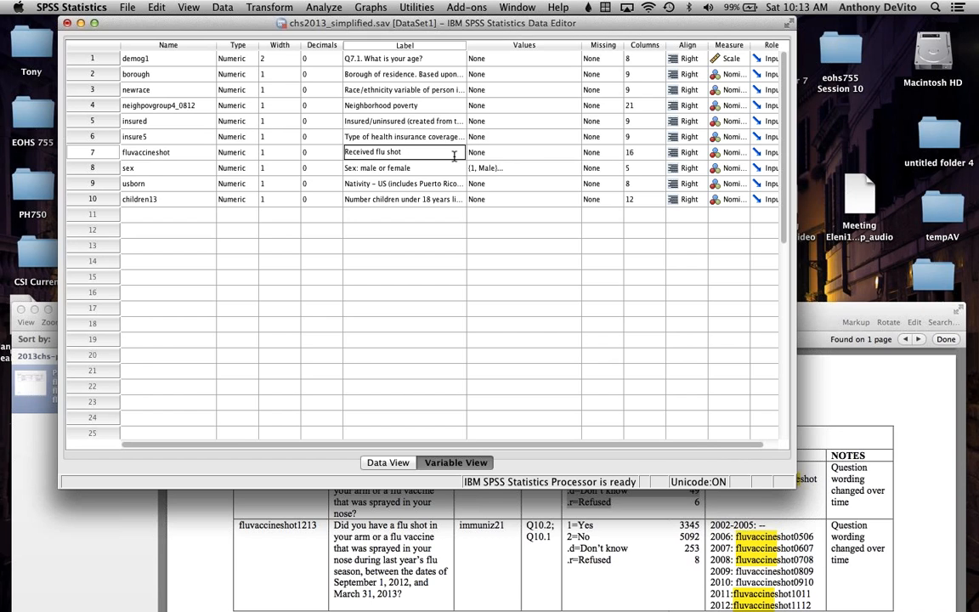
Step: Define value labels for fluvaccineshot, with 1 as Yes and 2 as No
click(476, 155)
click(573, 152)
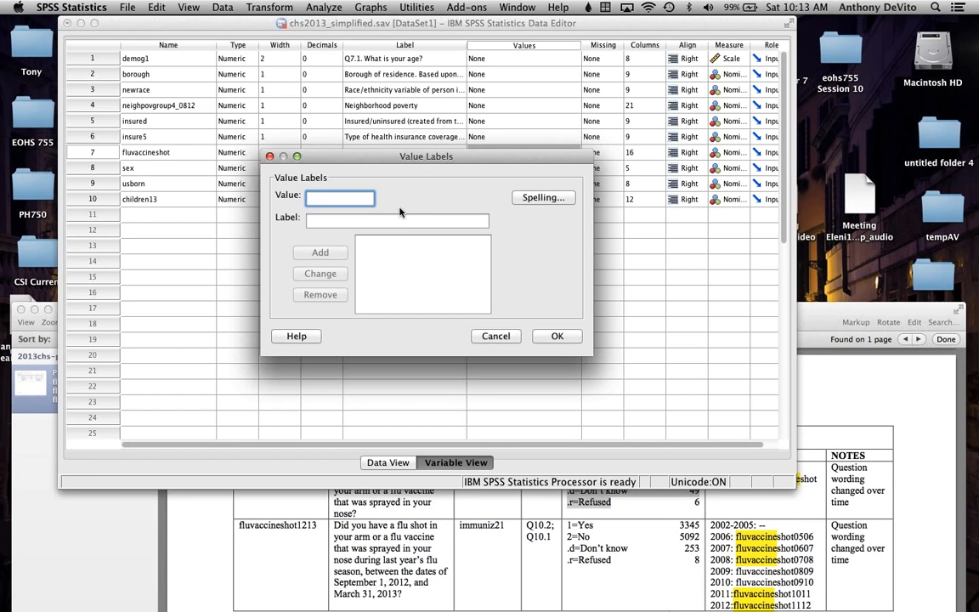
click(371, 220)
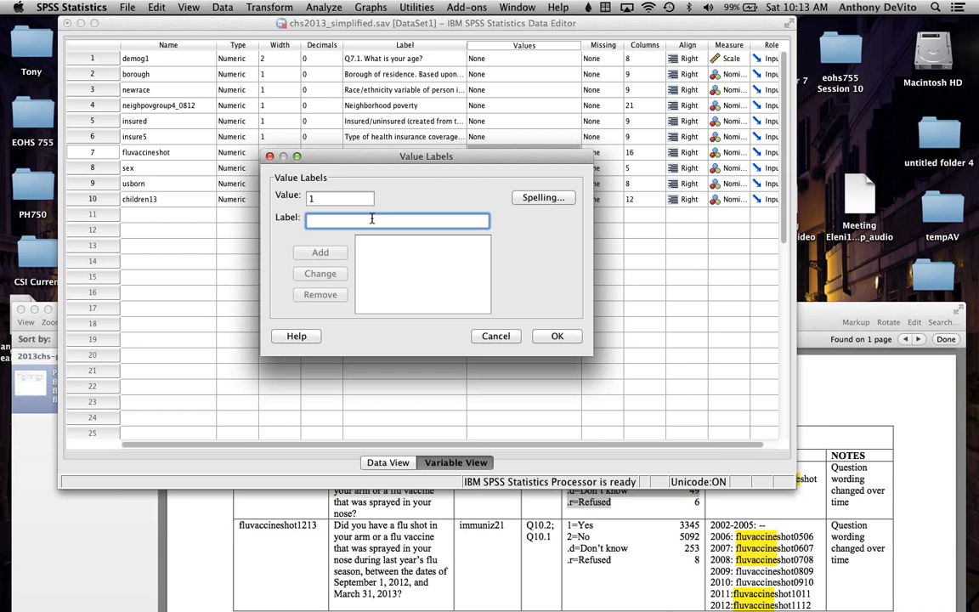
text(Yes)
click(331, 252)
text(2)
click(345, 221)
text(No)
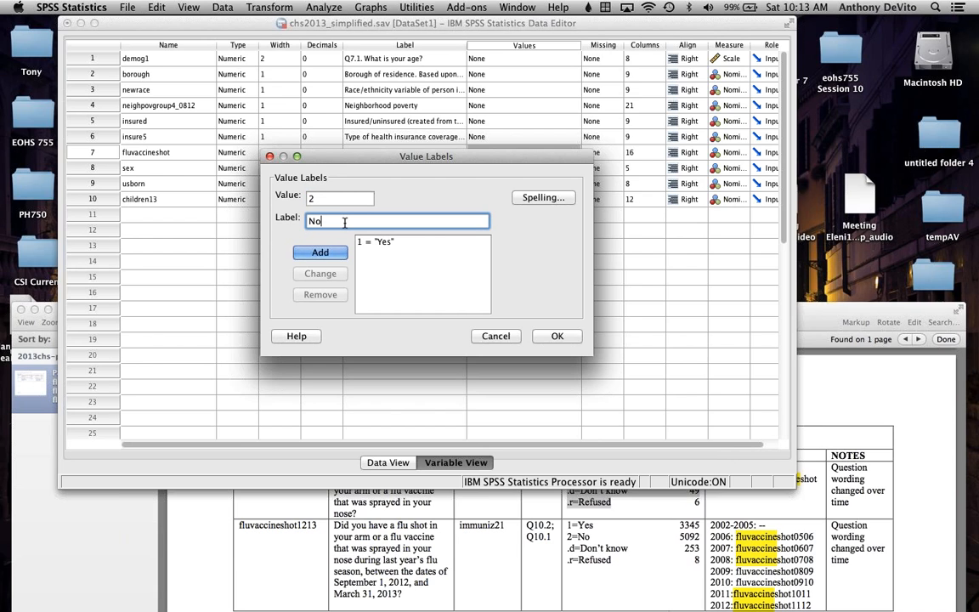
click(328, 254)
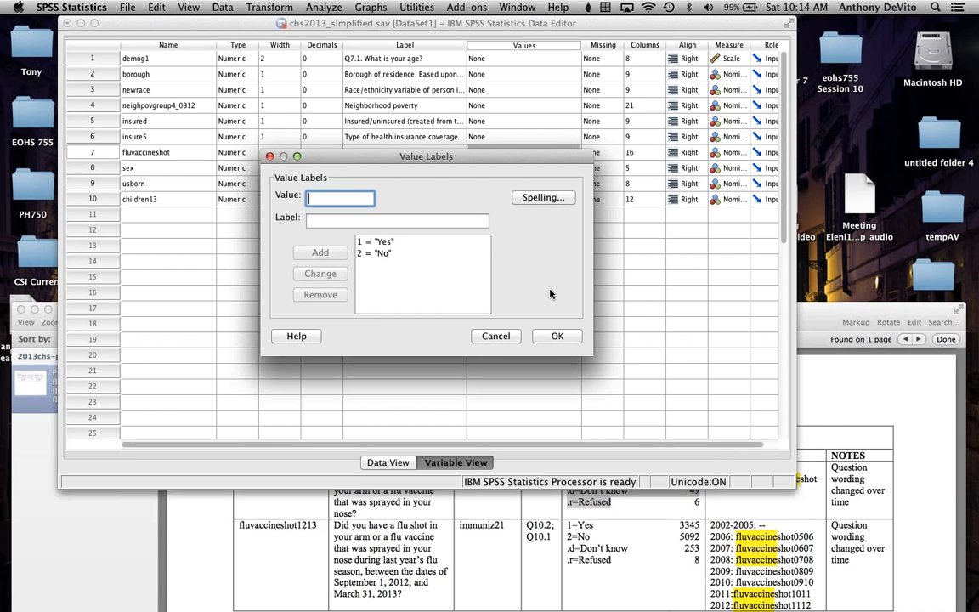
click(556, 337)
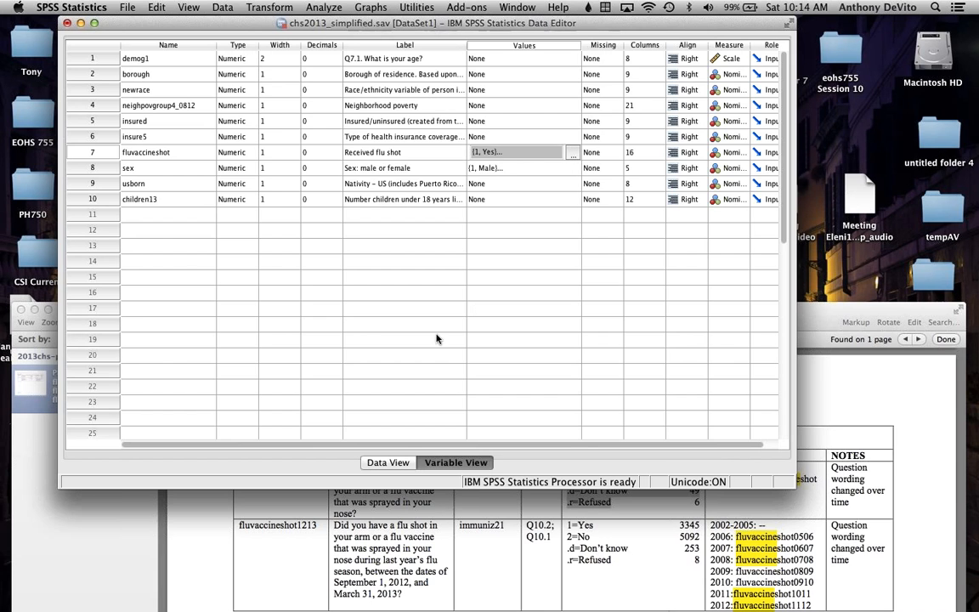
Step: Compare the data rows with value labels hidden and shown, and inspect the sex and fluvaccineshot columns
click(389, 463)
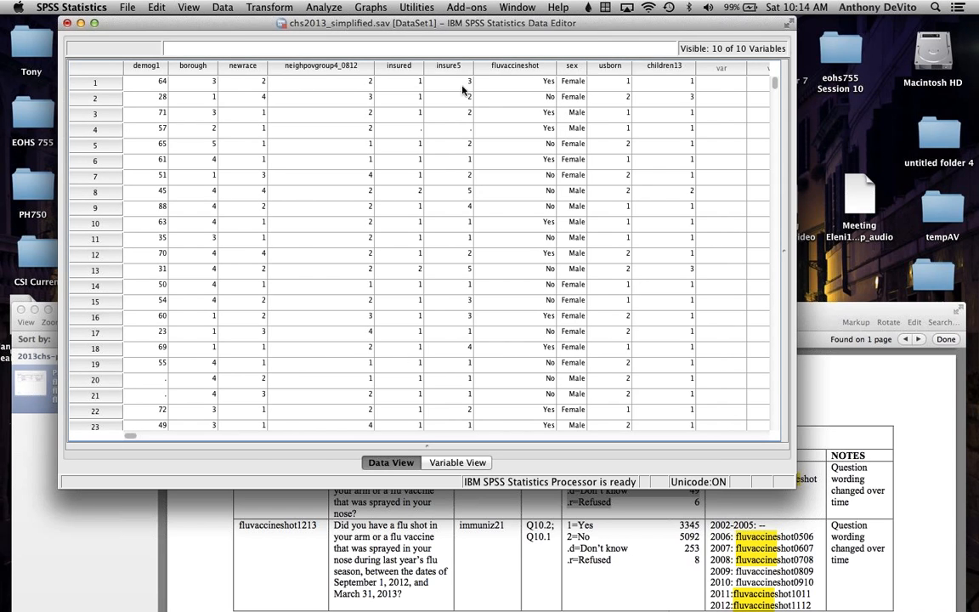
click(186, 8)
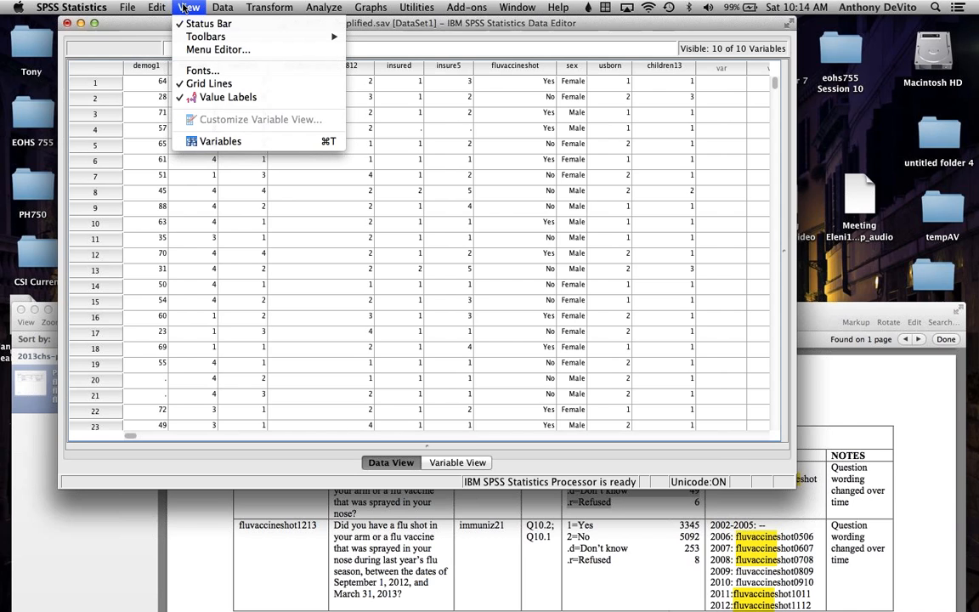
click(198, 99)
click(188, 7)
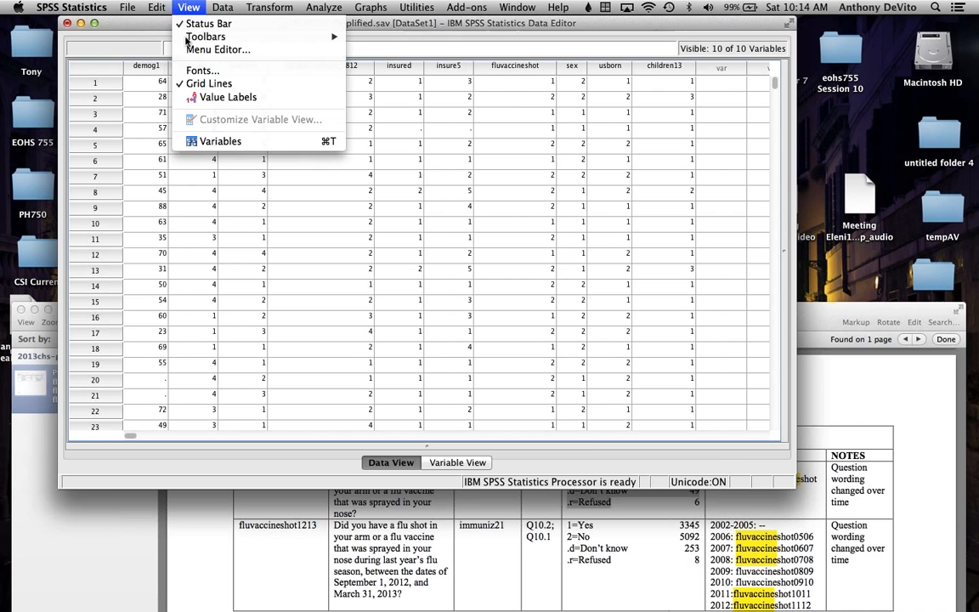
click(203, 98)
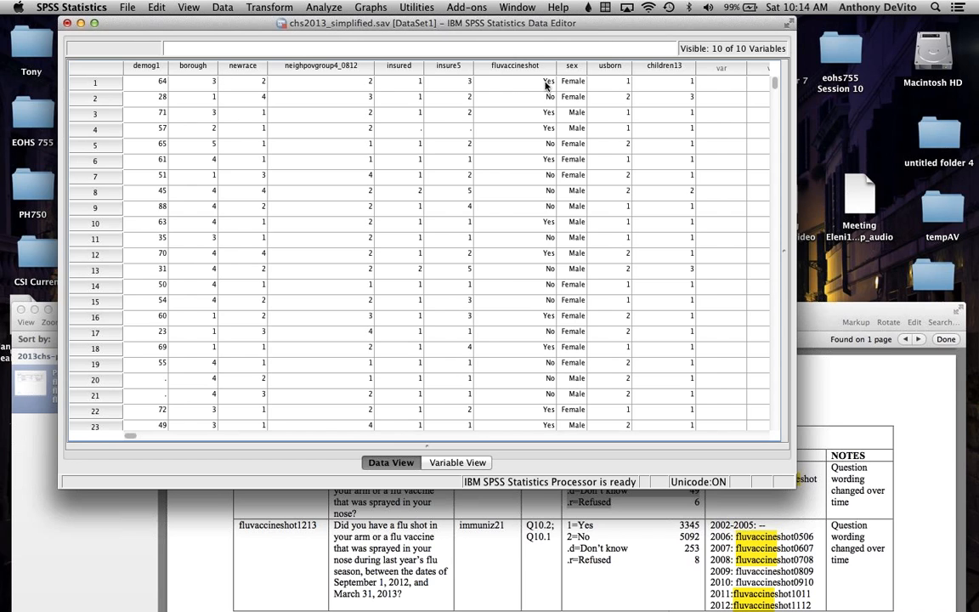
click(572, 67)
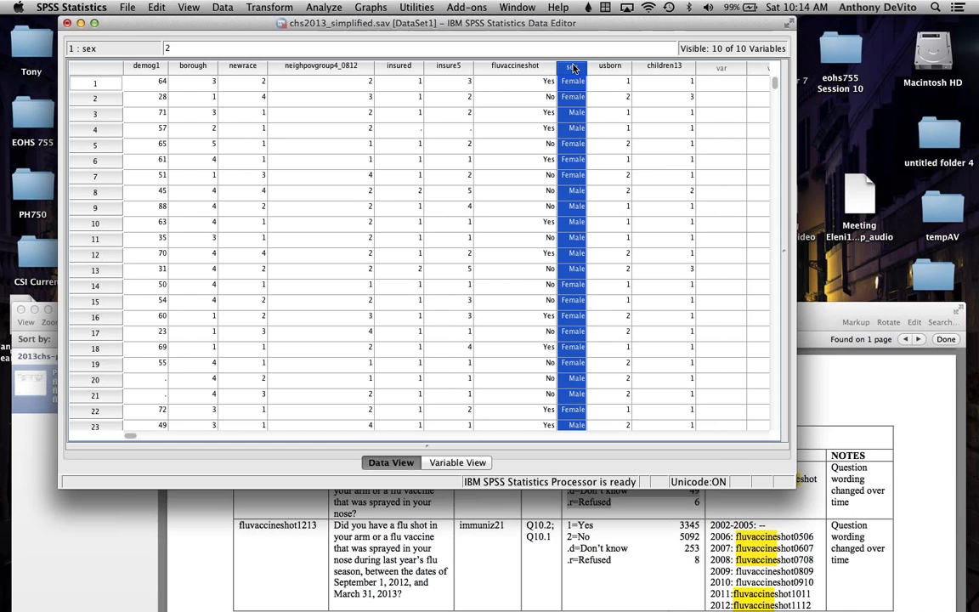
click(523, 68)
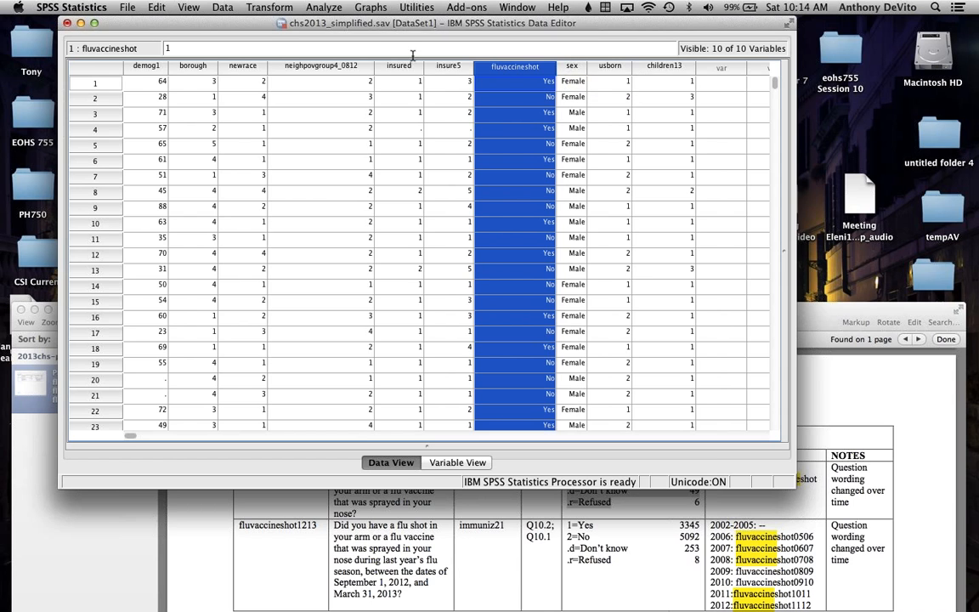
Step: Open the Crosstabs procedure for the simplified dataset
click(324, 7)
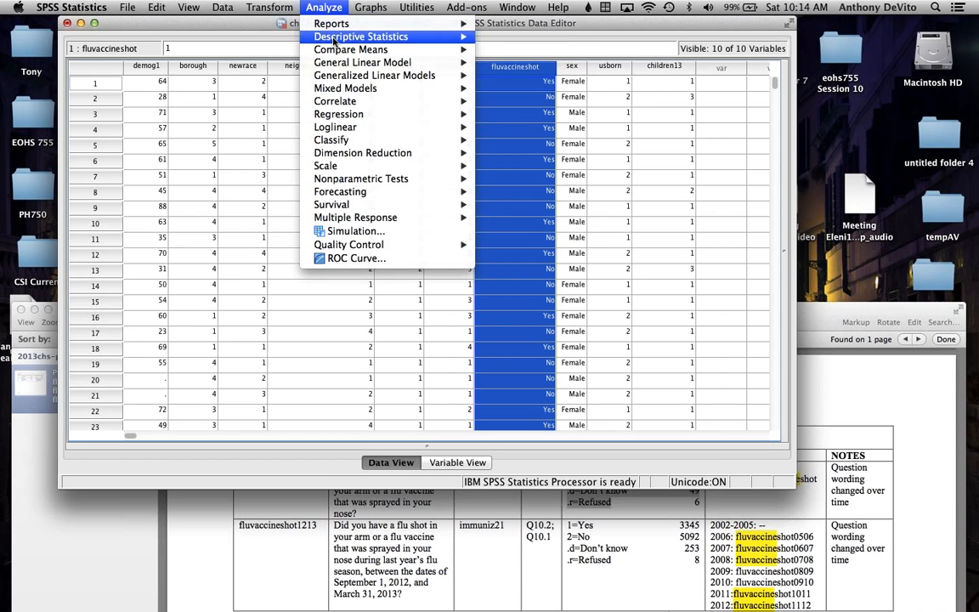
mouse_move(334, 42)
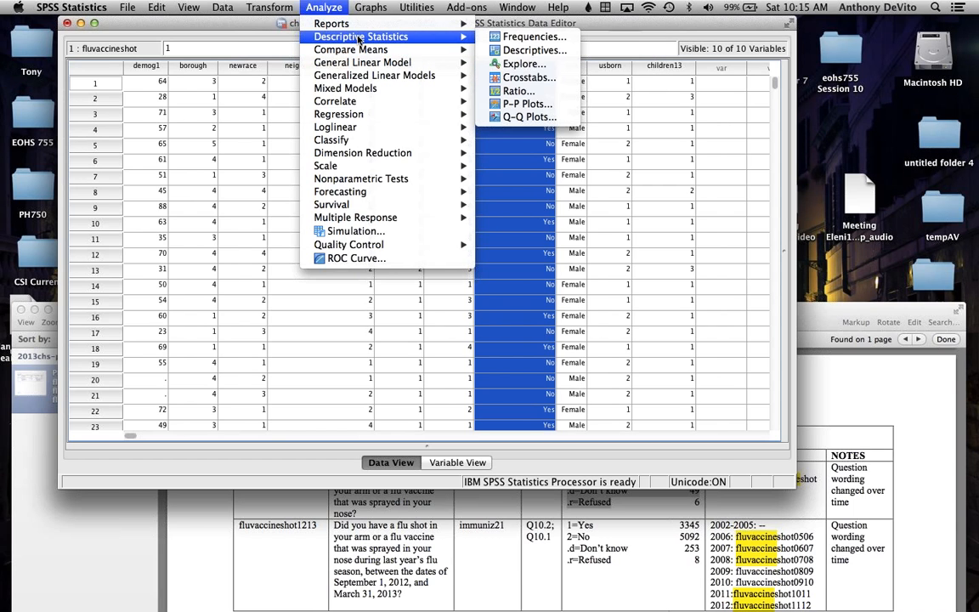
click(500, 78)
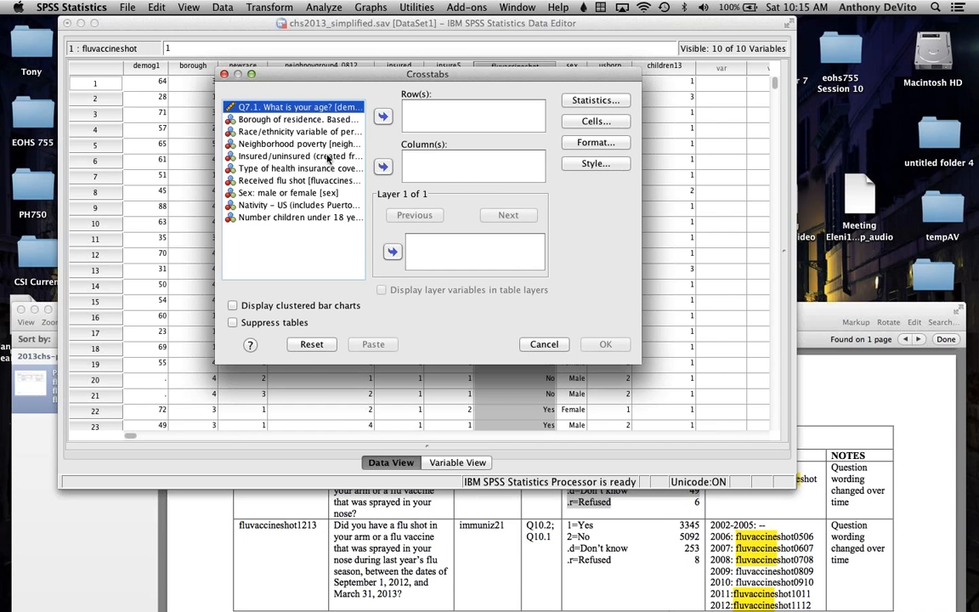
click(265, 192)
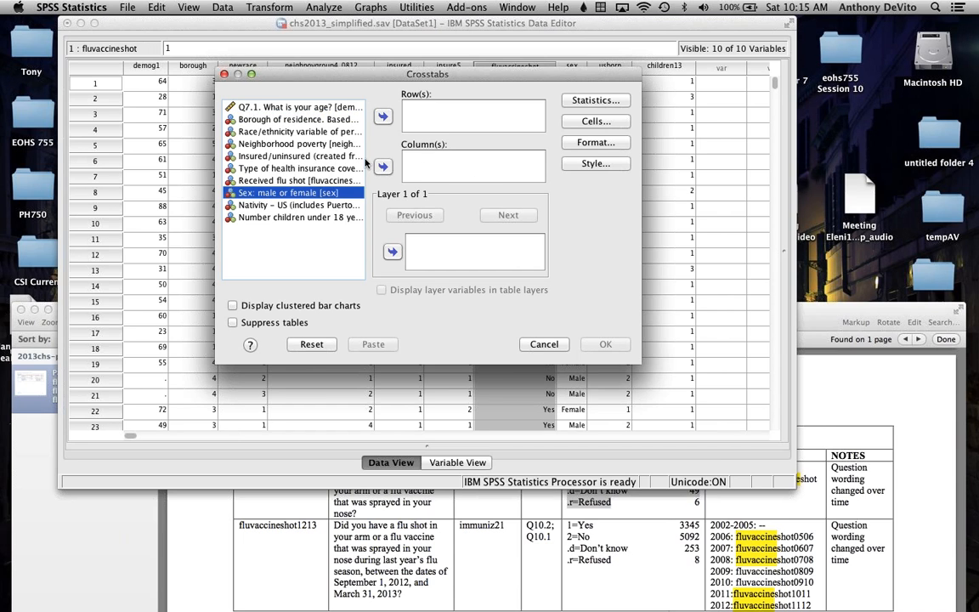
click(382, 166)
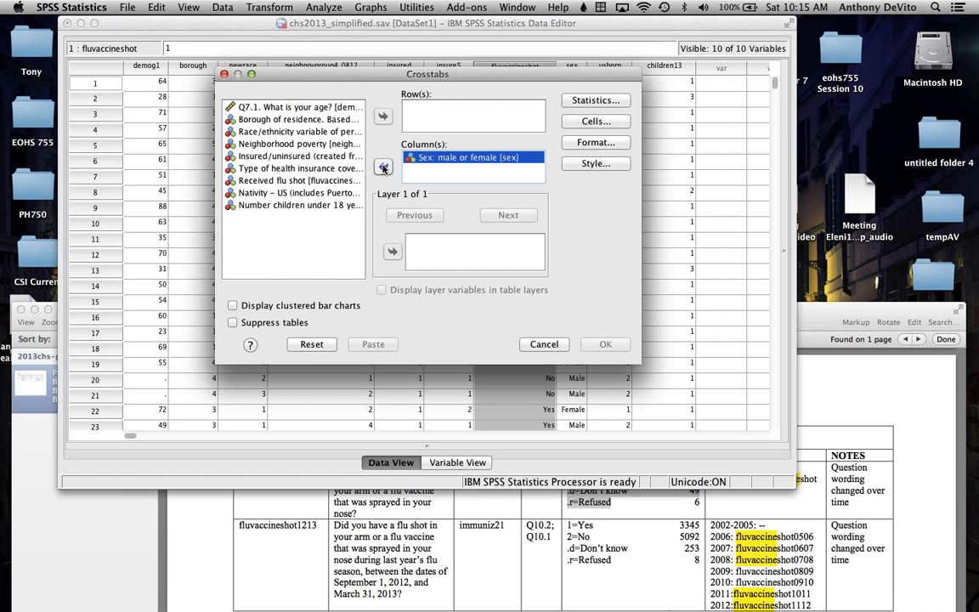
click(322, 182)
click(382, 115)
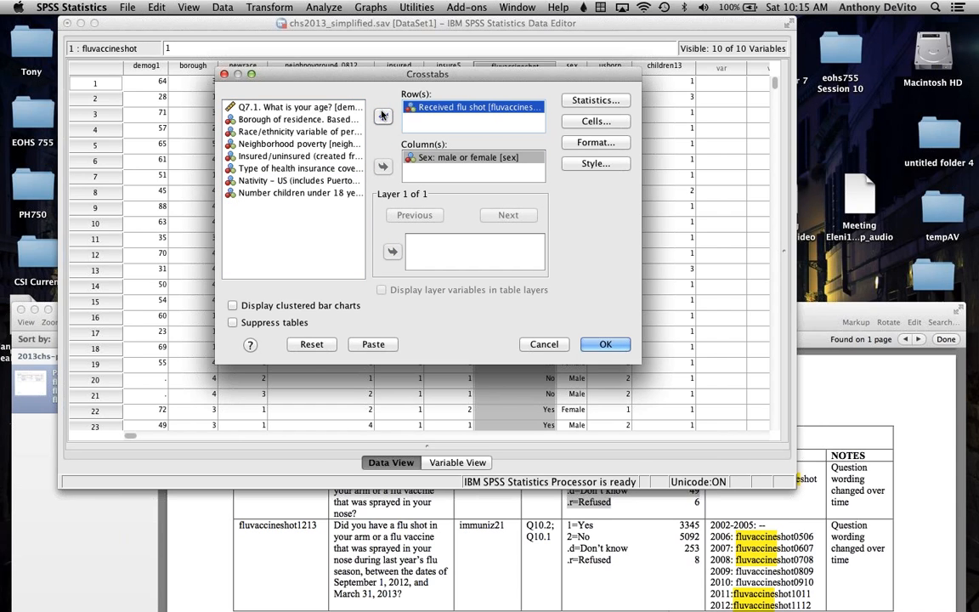
click(425, 157)
click(382, 167)
click(414, 109)
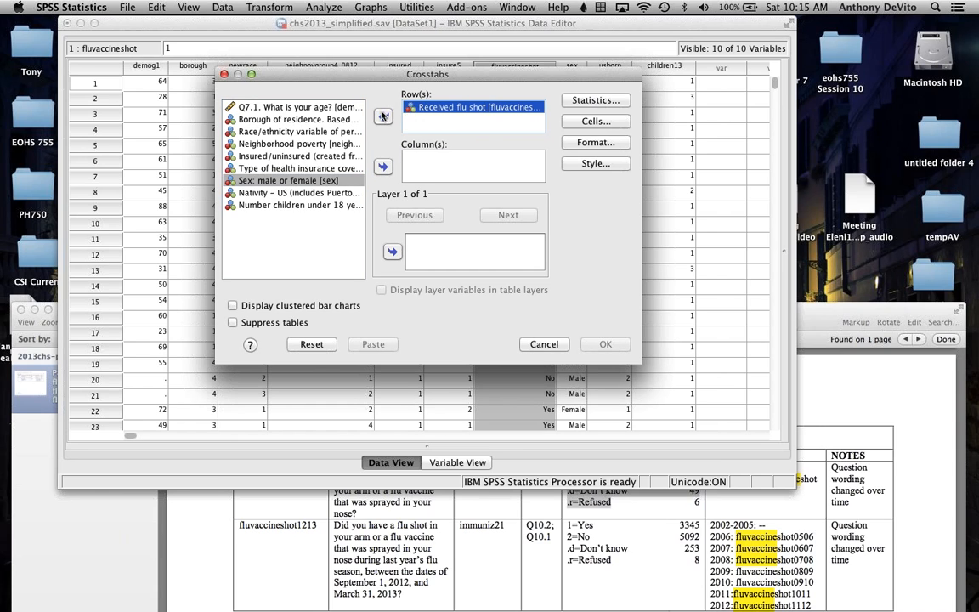
click(383, 116)
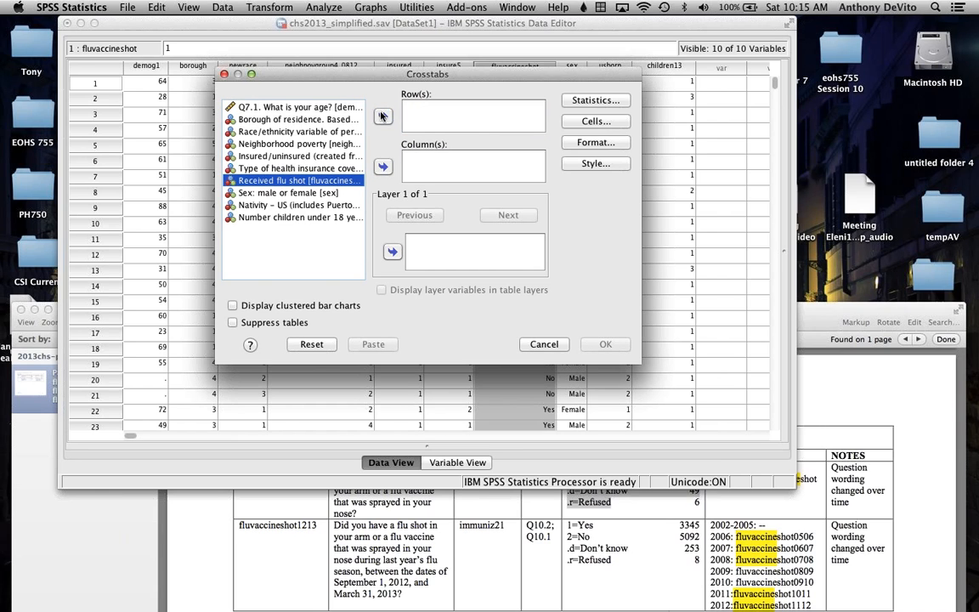
Step: Assign the sex variable to the crosstab's rows and the Received flu shot variable to its columns
click(292, 195)
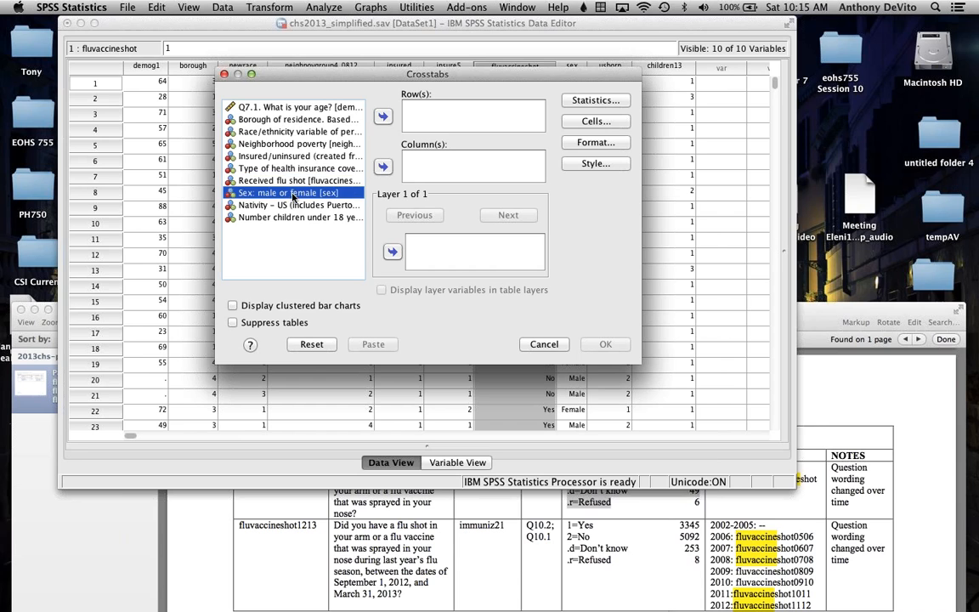
click(383, 116)
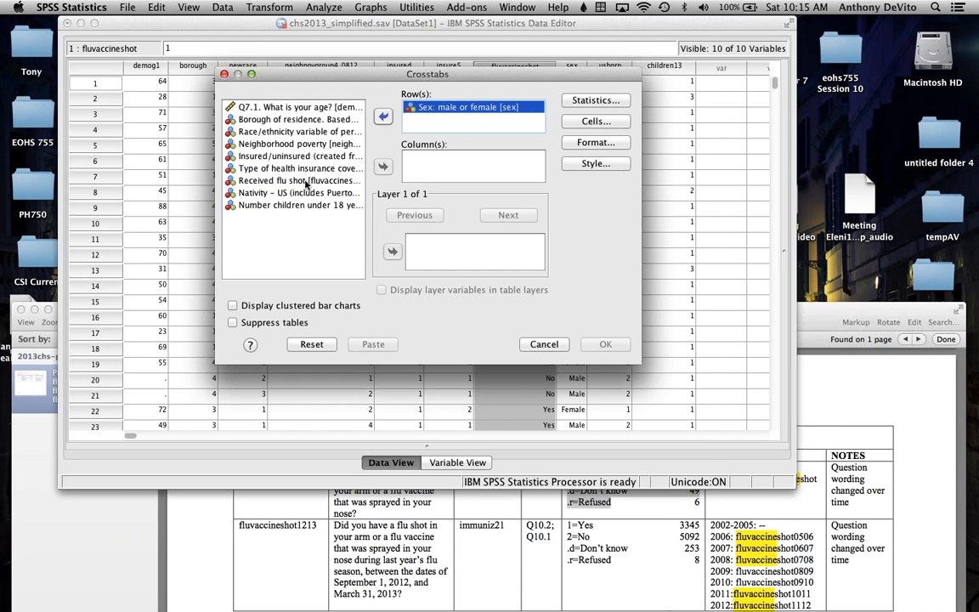
click(307, 181)
click(384, 167)
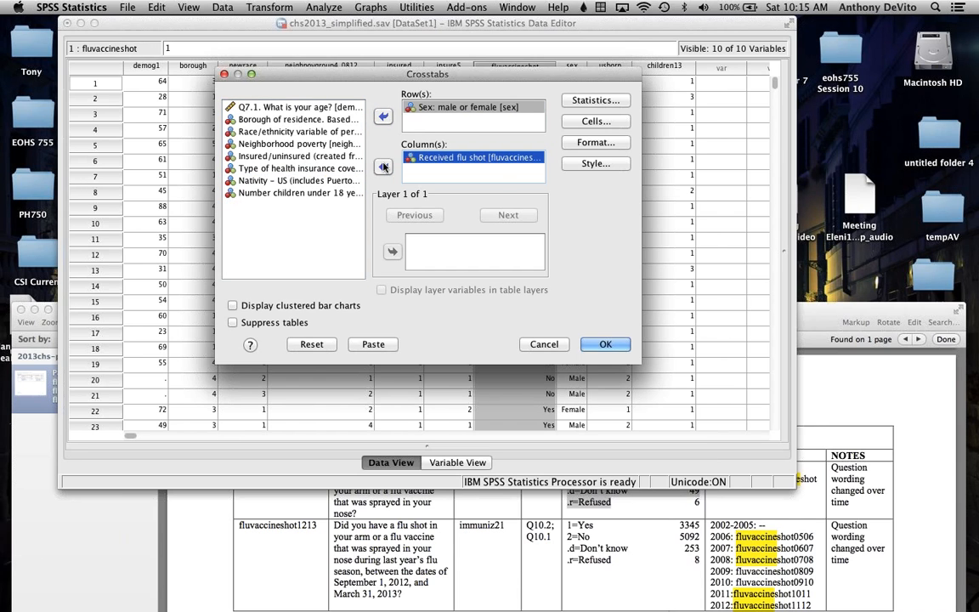
Step: Check the crosstab's statistics and cell display options, keep only observed counts, and run the table
click(585, 100)
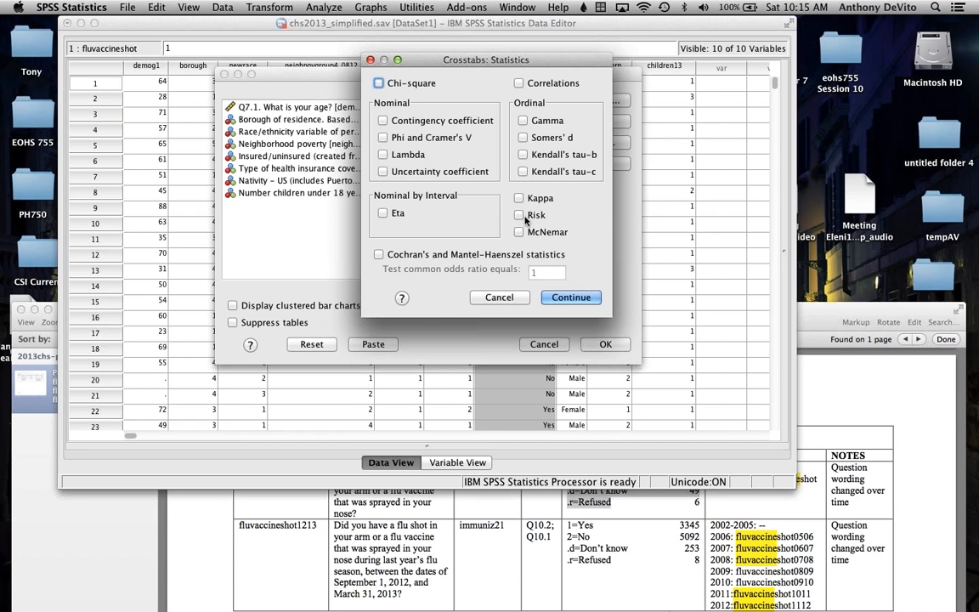
click(369, 60)
click(599, 124)
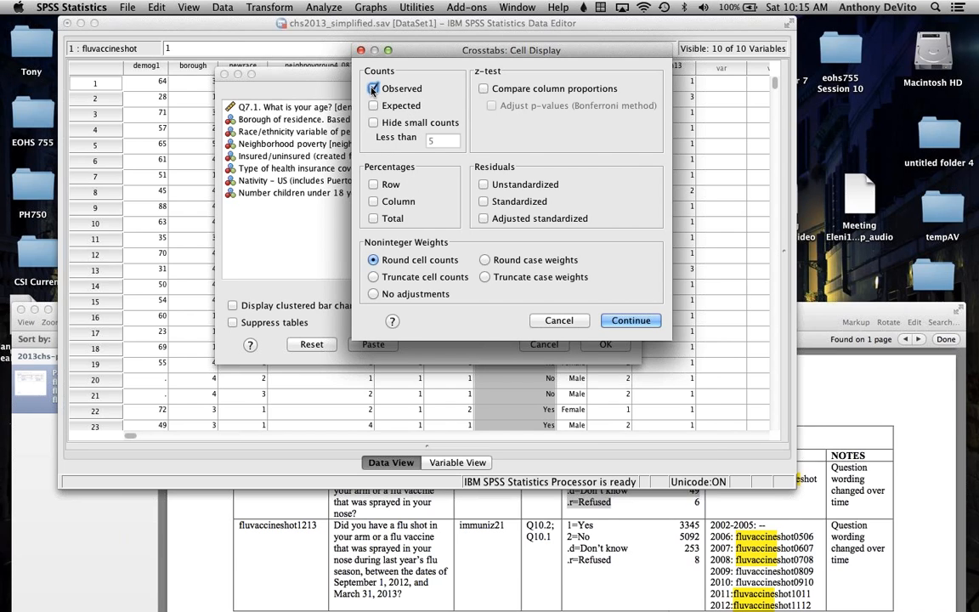
key(Return)
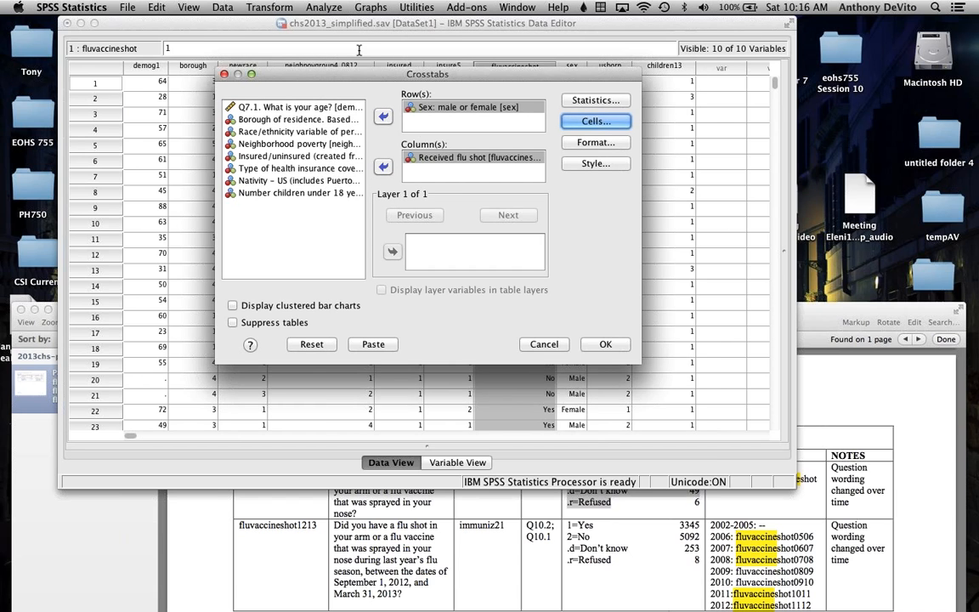
click(619, 344)
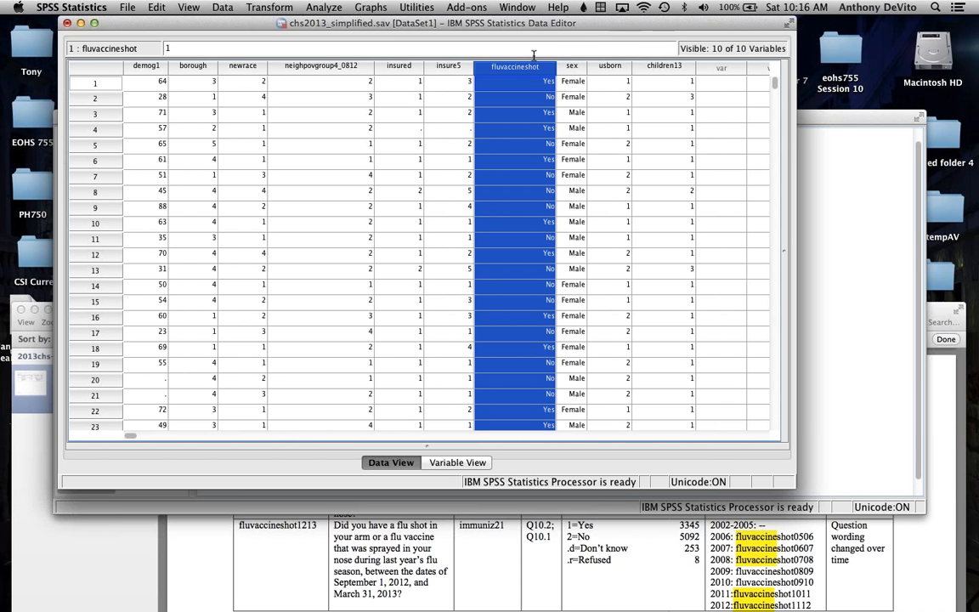
Step: Bring up the Output1 viewer and examine the case processing summary and the sex by flu shot count table
click(516, 6)
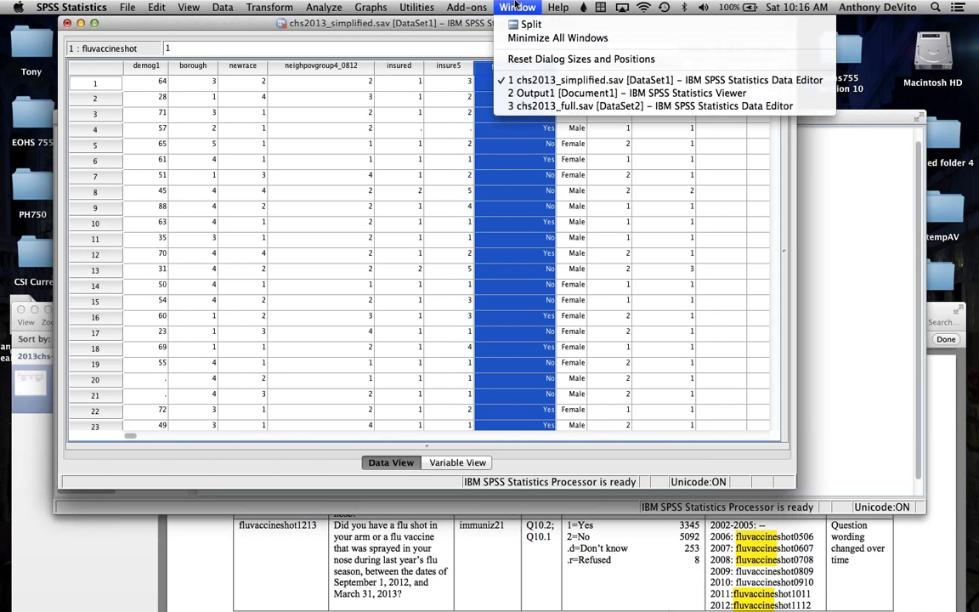
click(526, 93)
scroll(391, 340, down, 1)
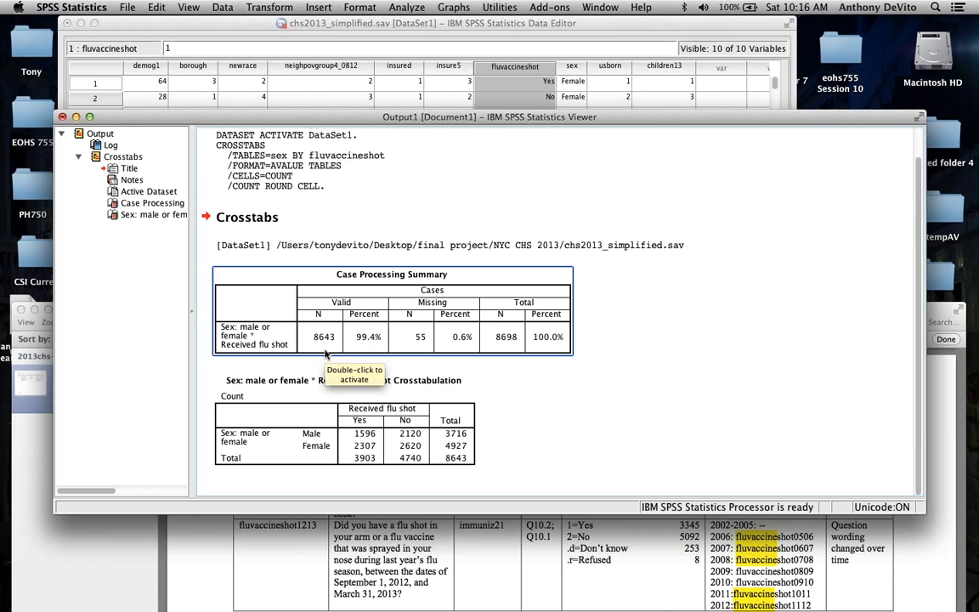
click(366, 423)
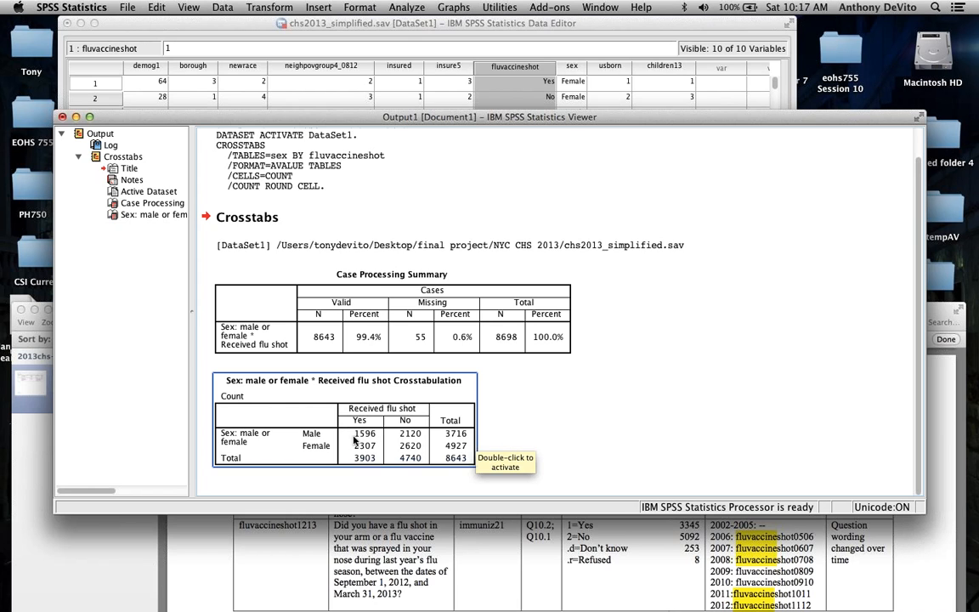
click(551, 438)
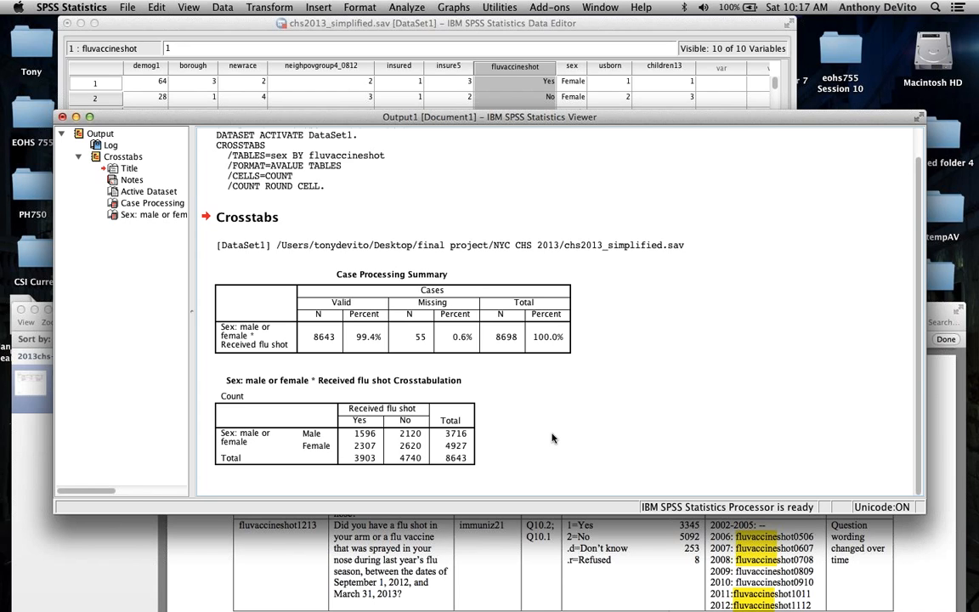
Step: Rerun the sex by flu shot crosstab with row percentages alongside the observed counts, and examine the new table
click(400, 7)
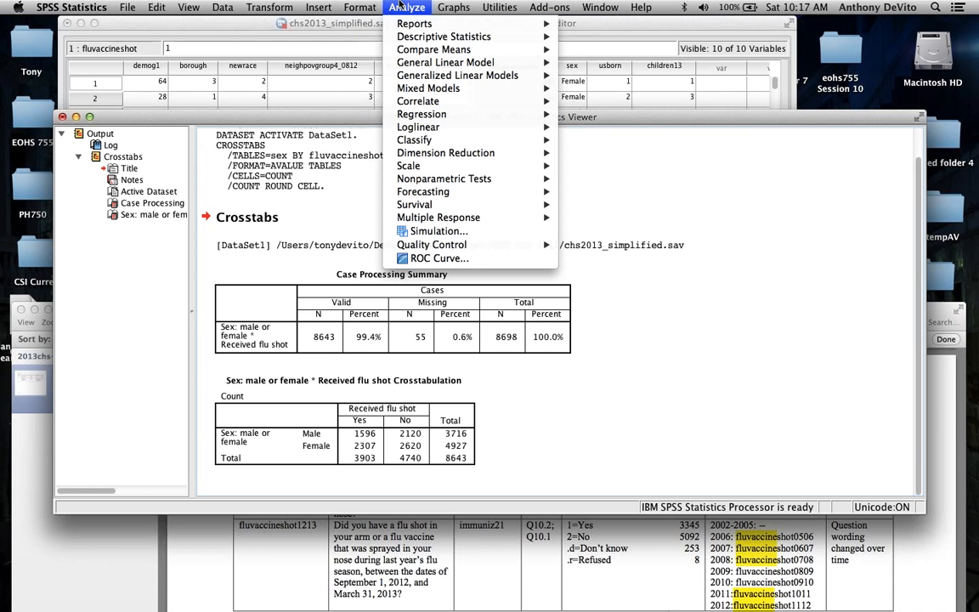
mouse_move(411, 40)
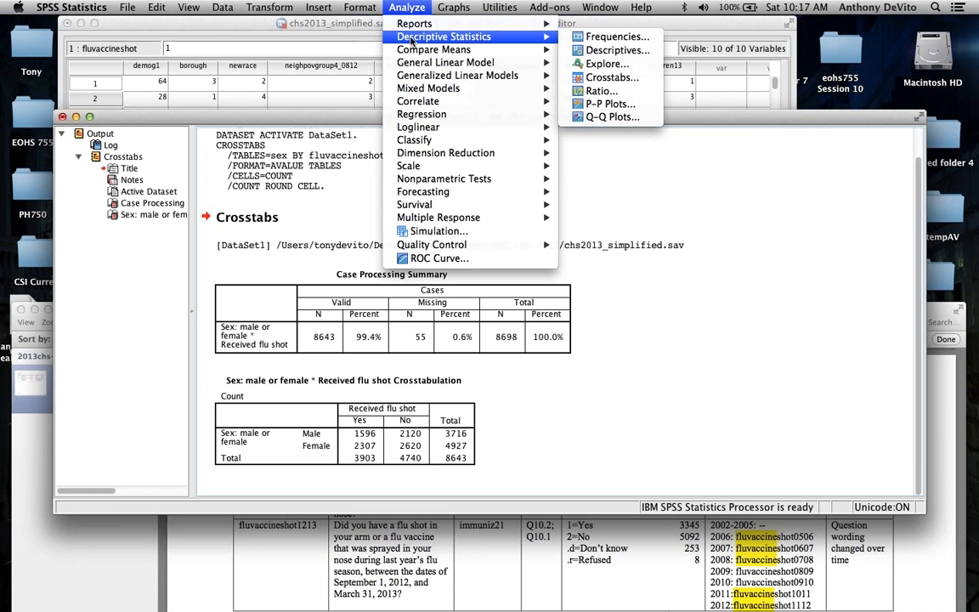
click(599, 77)
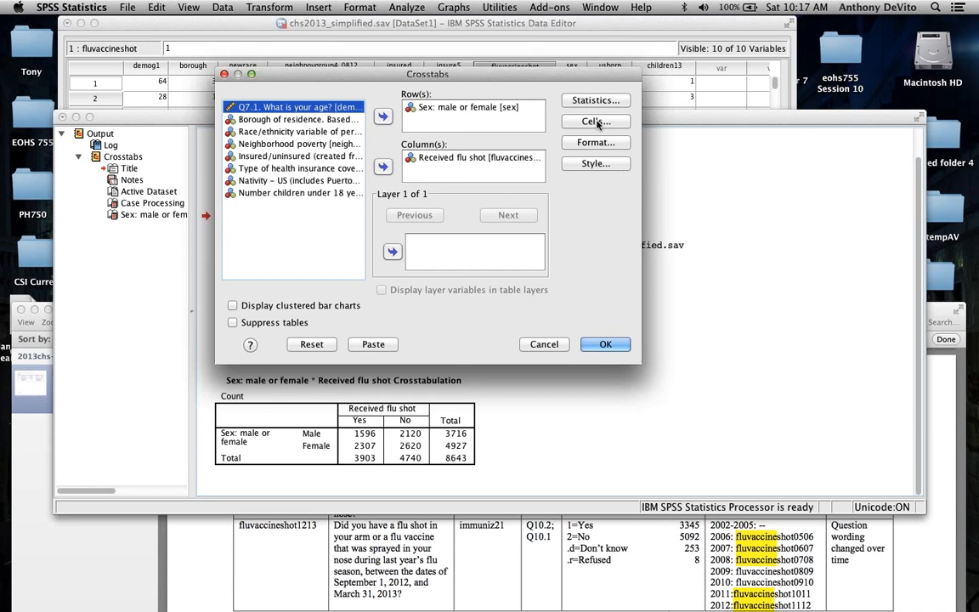
click(596, 122)
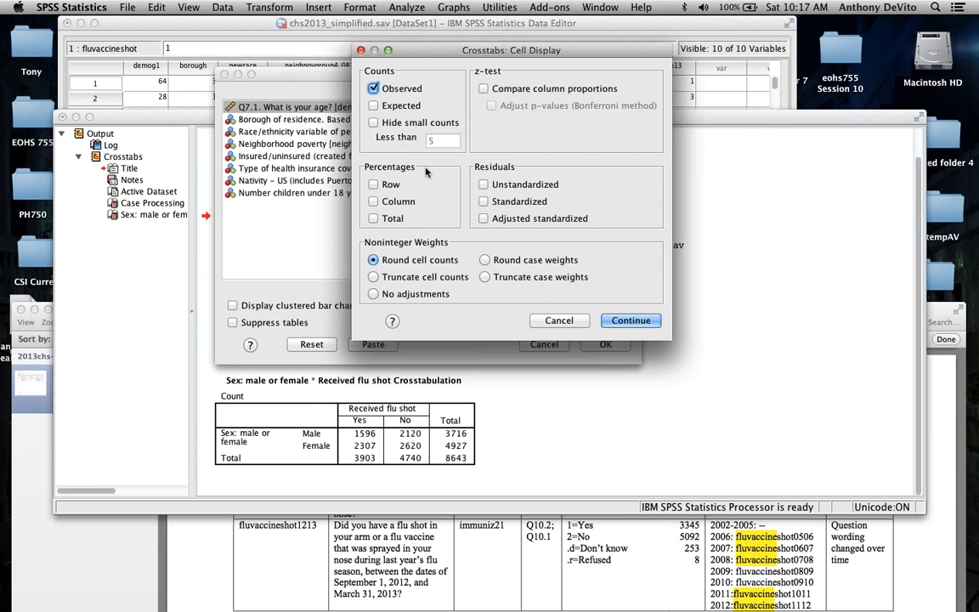
click(375, 186)
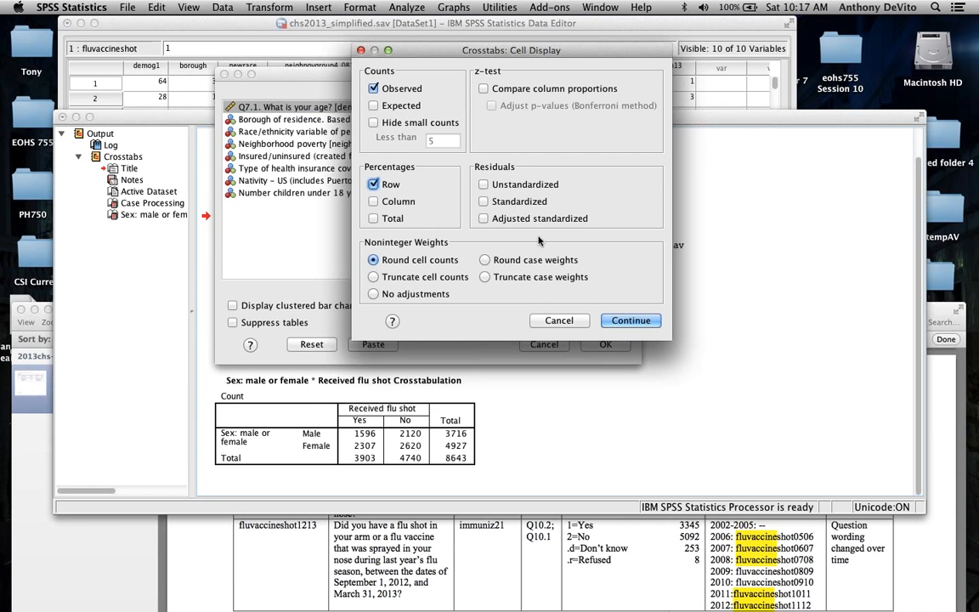
click(631, 320)
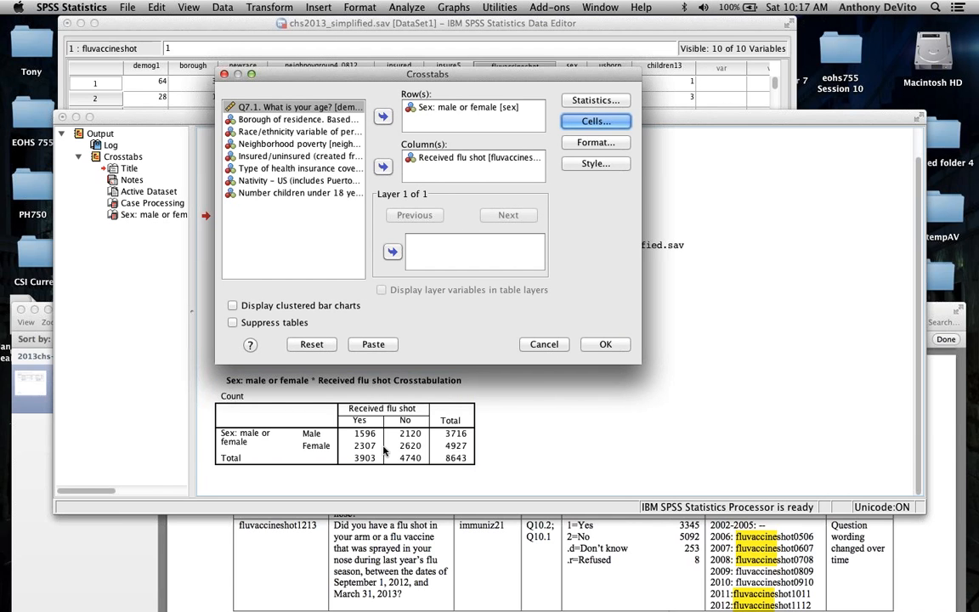
click(605, 344)
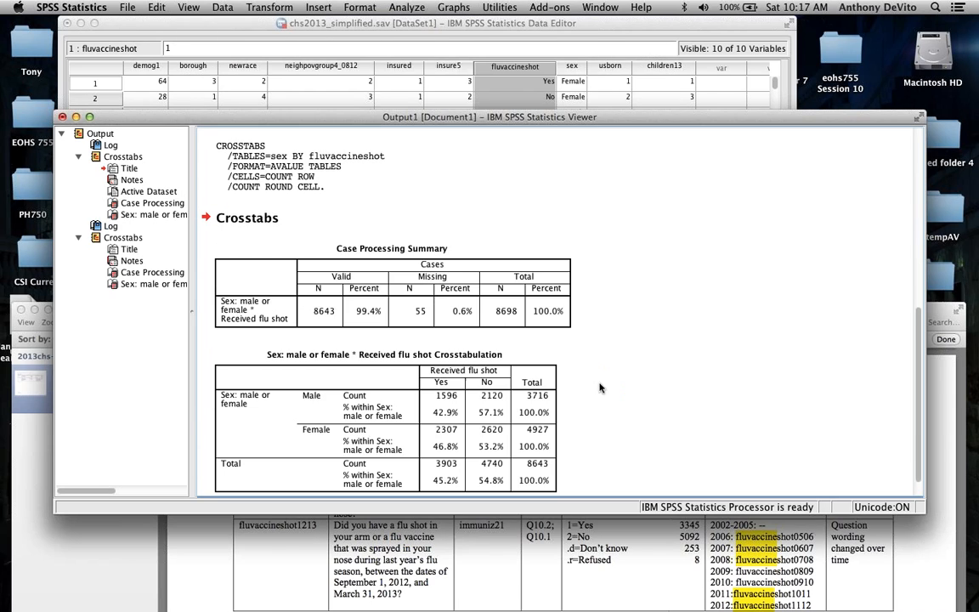
click(416, 405)
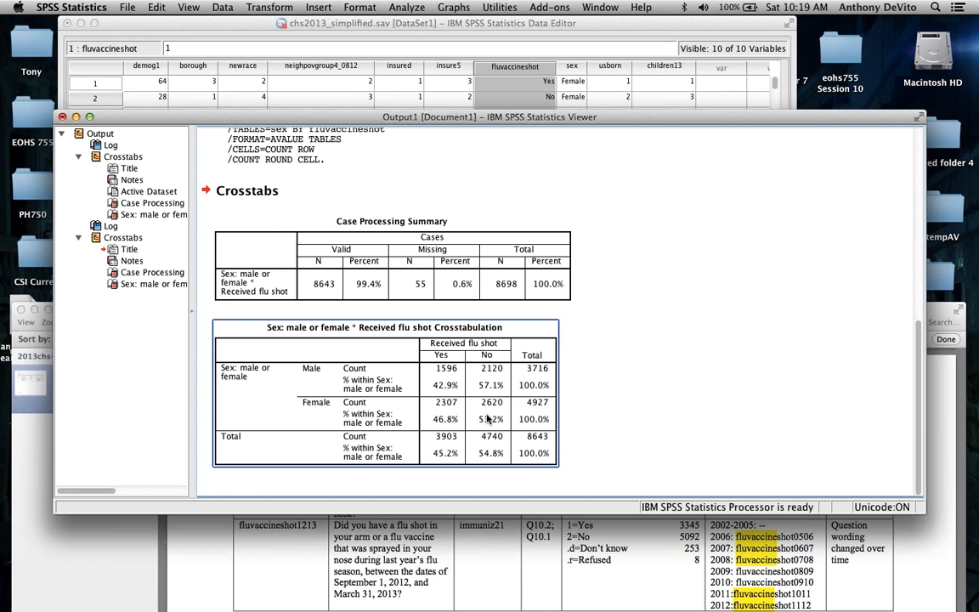
click(443, 244)
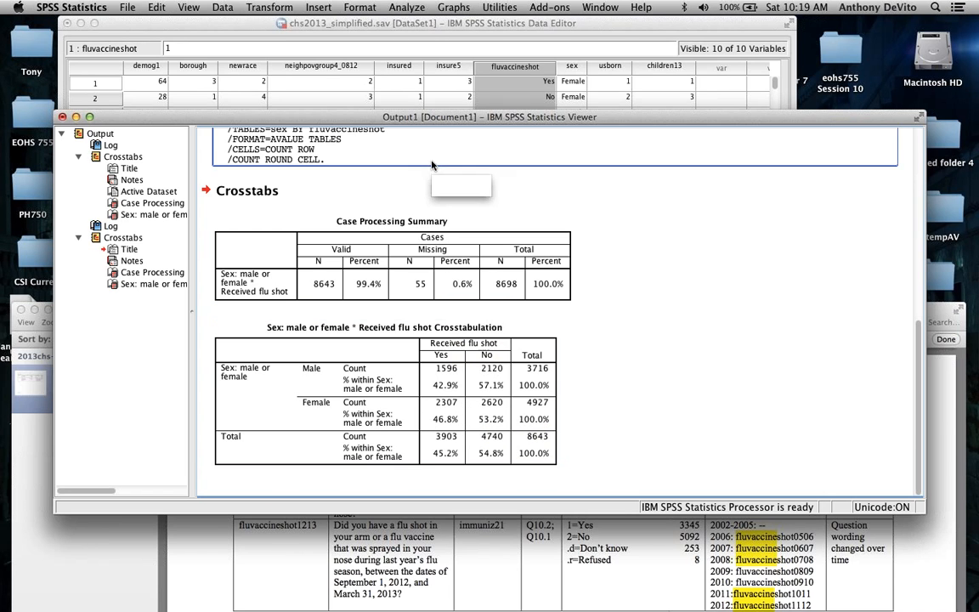
Step: Rerun the sex by flu shot crosstab with the Chi-square statistic included
click(407, 7)
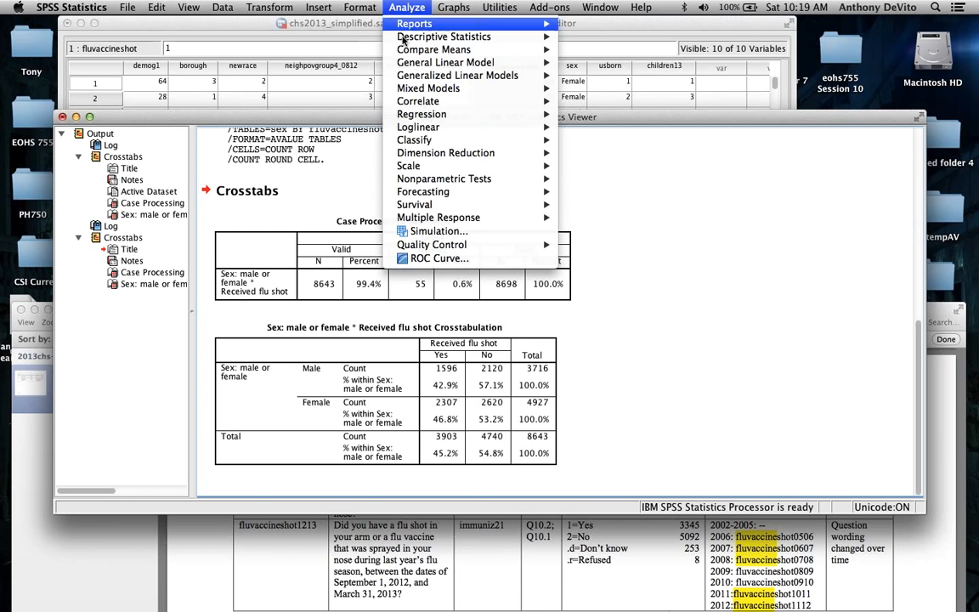
mouse_move(403, 39)
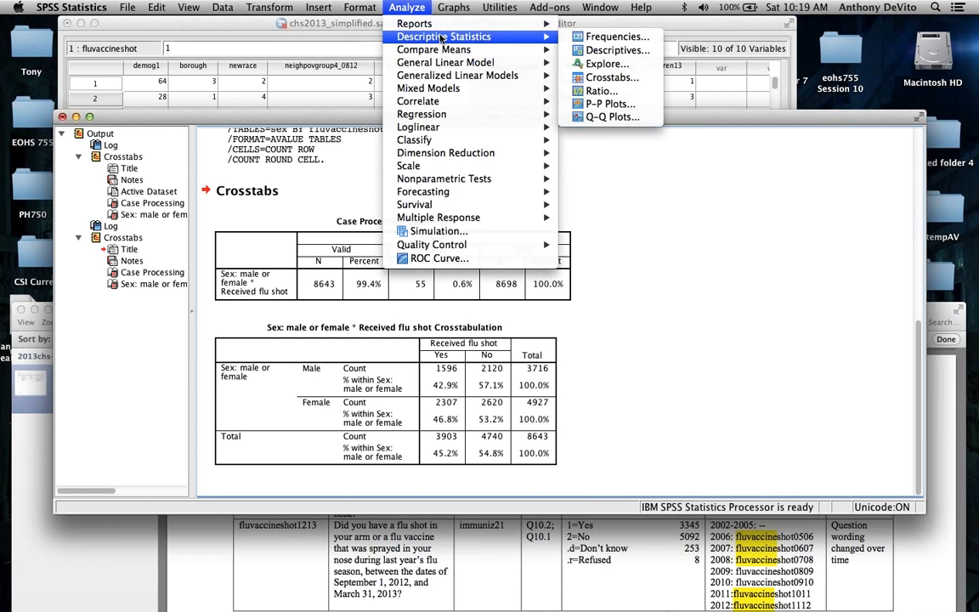
mouse_move(508, 37)
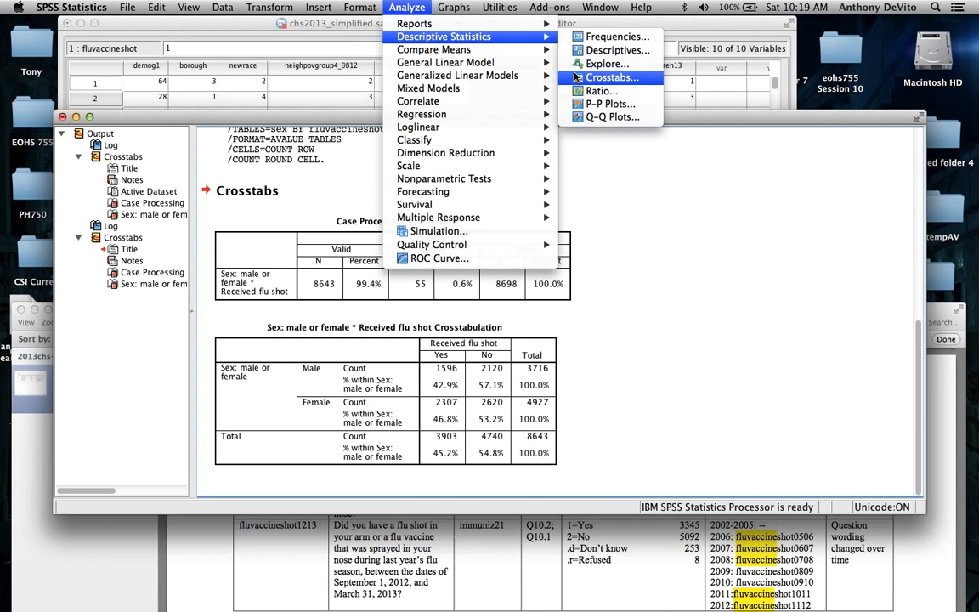
click(605, 77)
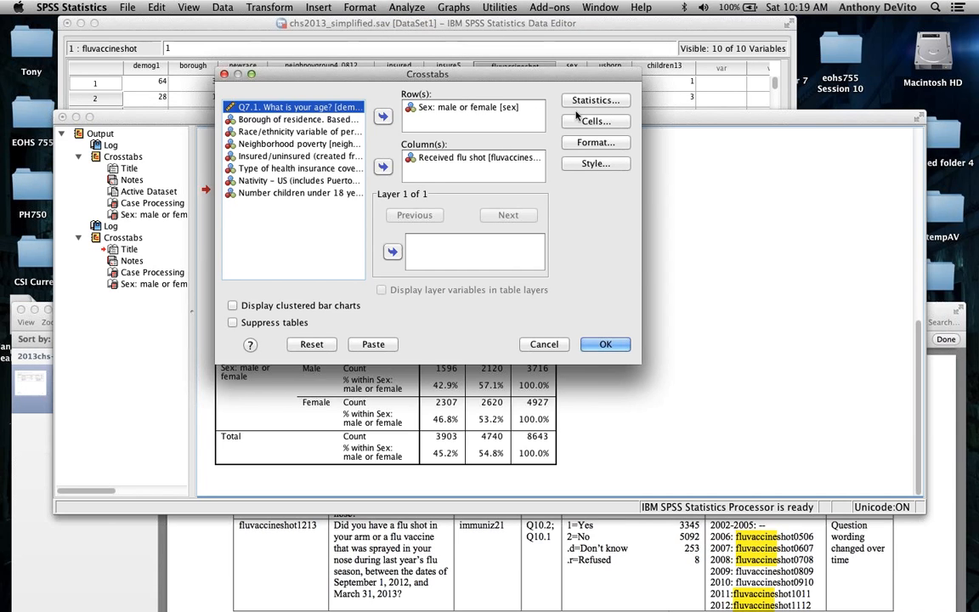
click(595, 101)
click(378, 82)
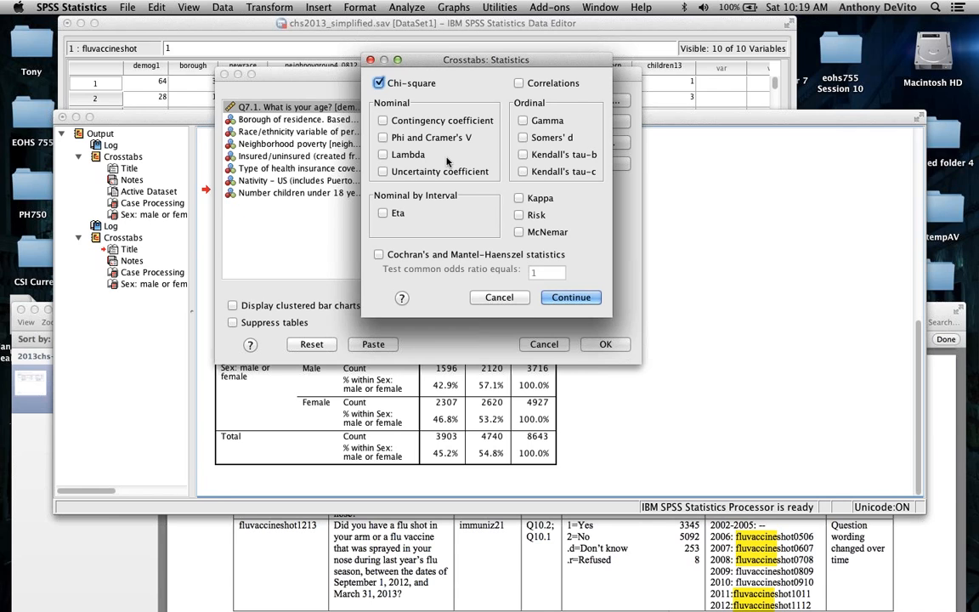
click(575, 297)
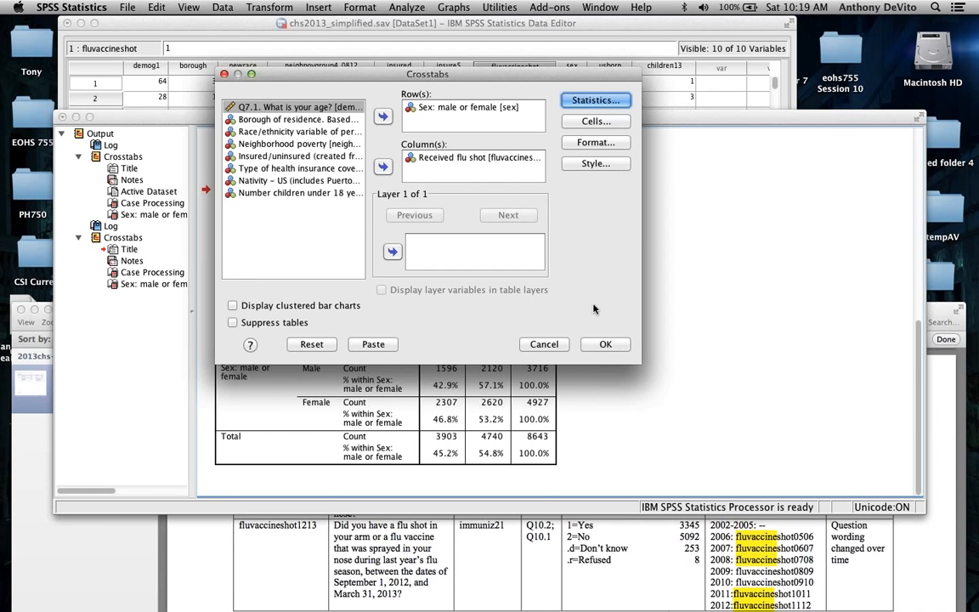
click(605, 344)
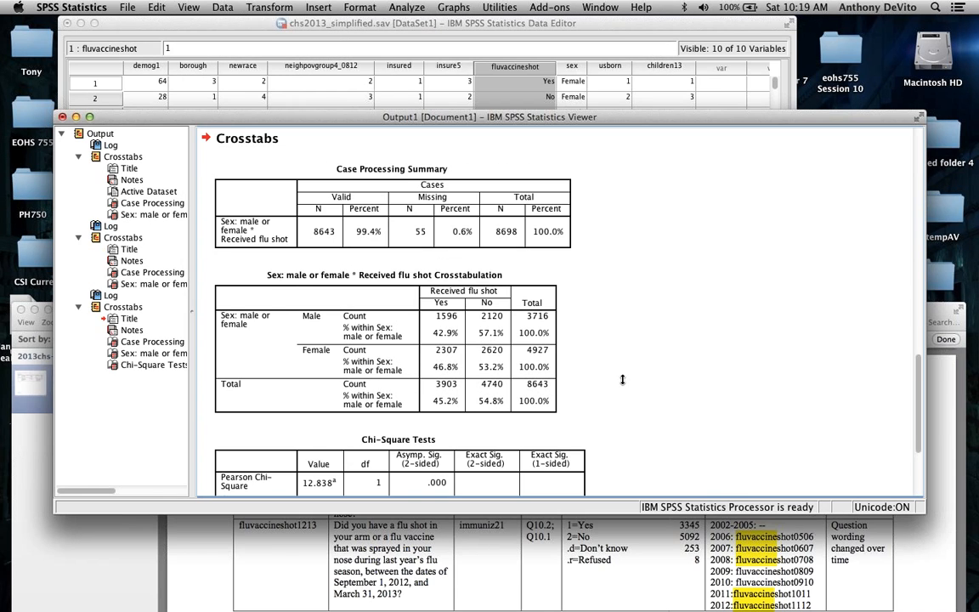
Step: Examine the sex by flu shot row percentages together with the Chi-Square Tests table, focusing on the Pearson Chi-Square row
scroll(623, 380, down, 5)
click(458, 161)
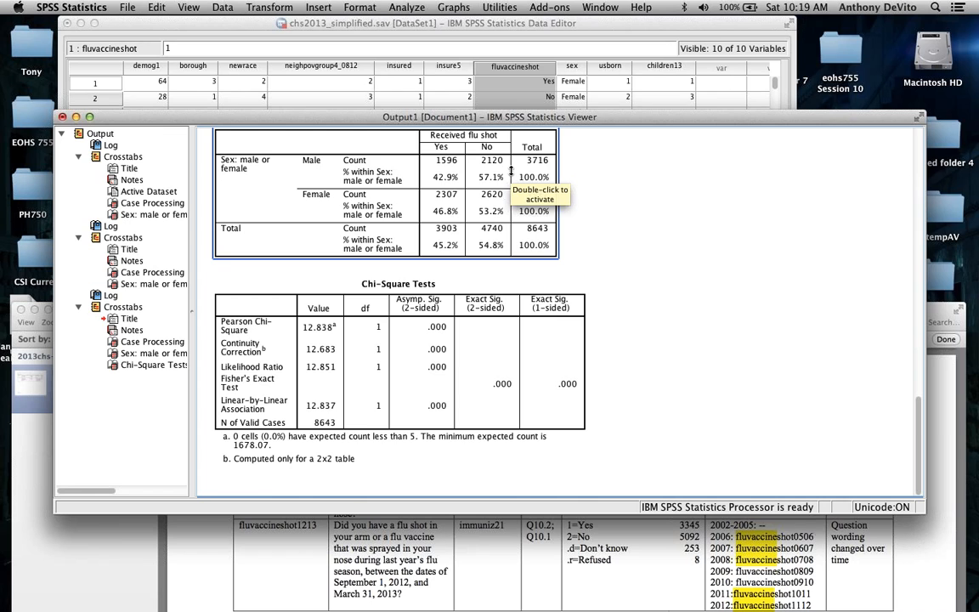
click(350, 285)
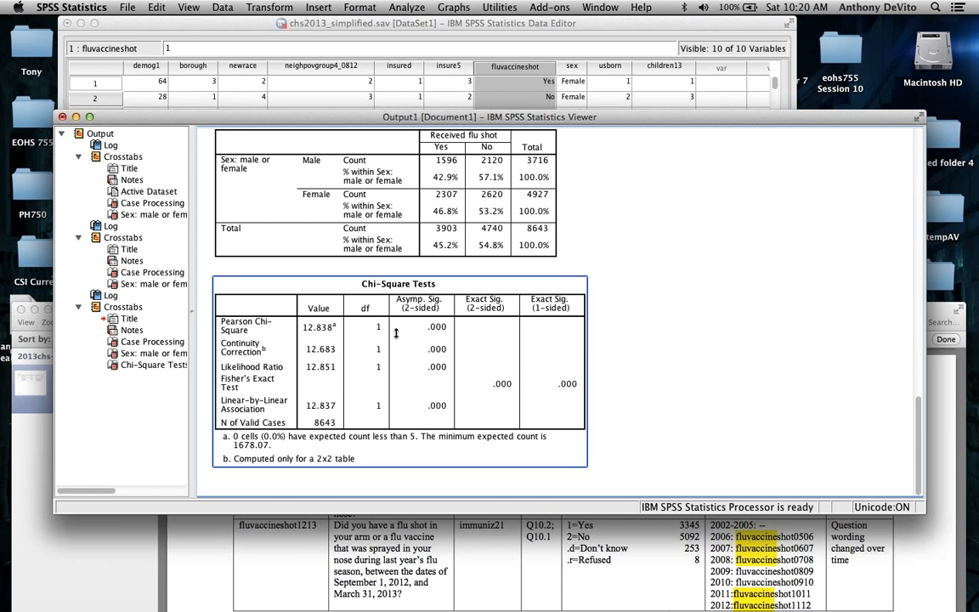
click(300, 330)
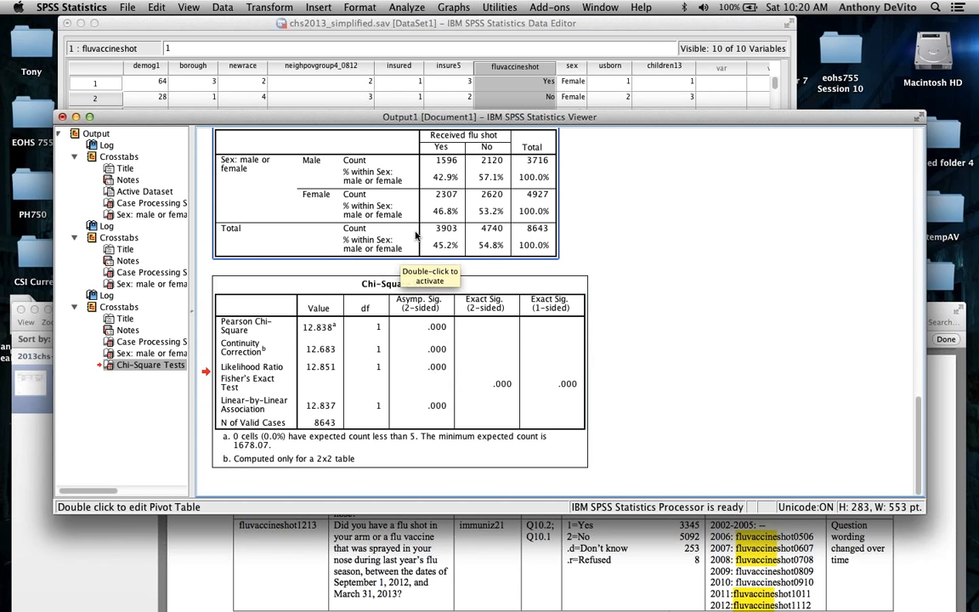
scroll(376, 212, up, 2)
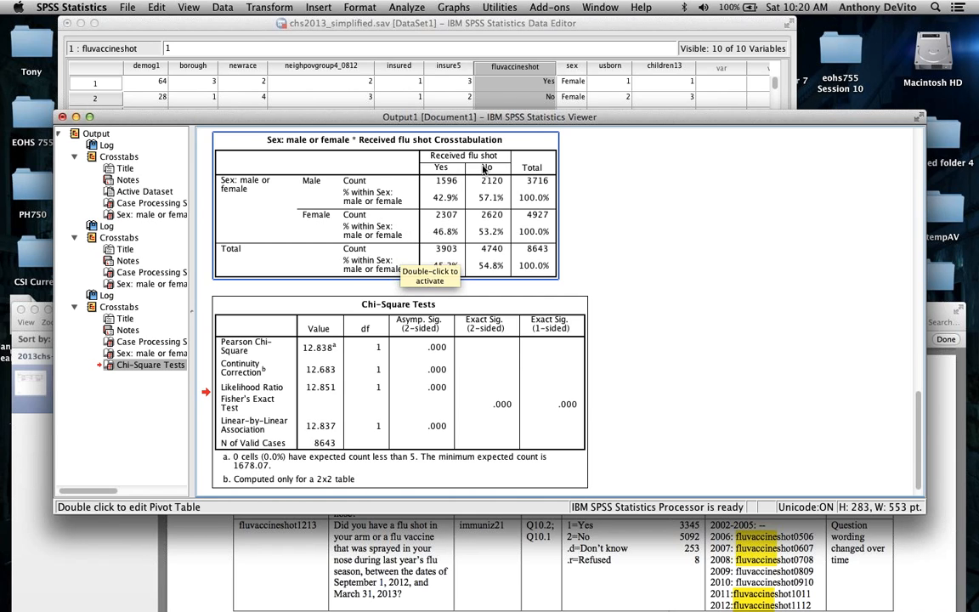
scroll(416, 323, down, 2)
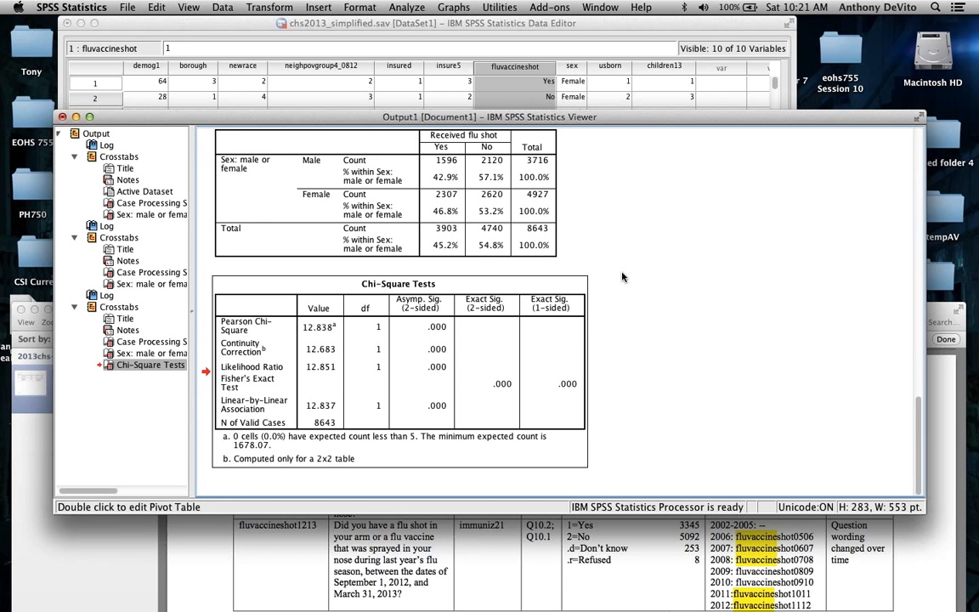
scroll(621, 276, up, 3)
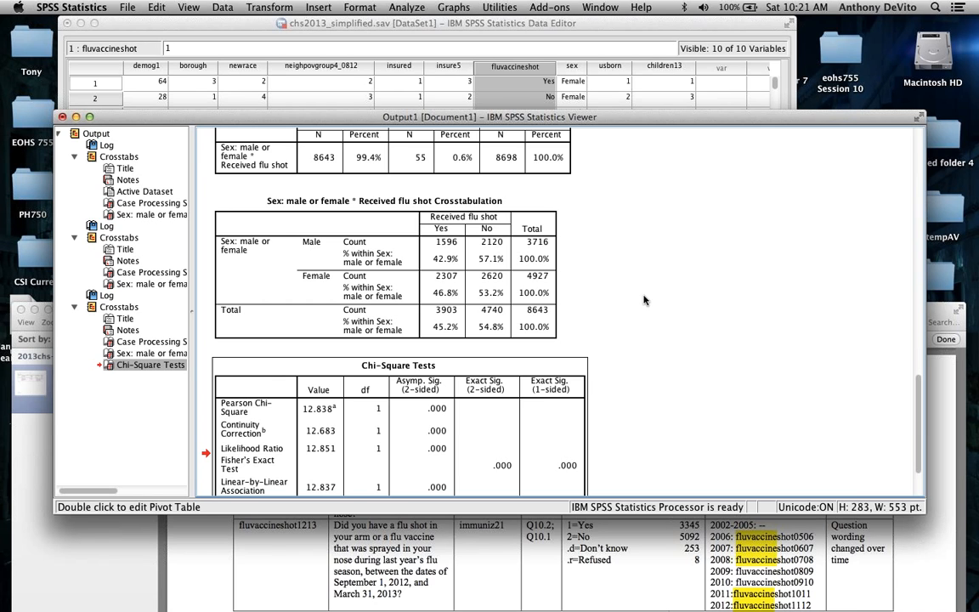
scroll(658, 336, down, 3)
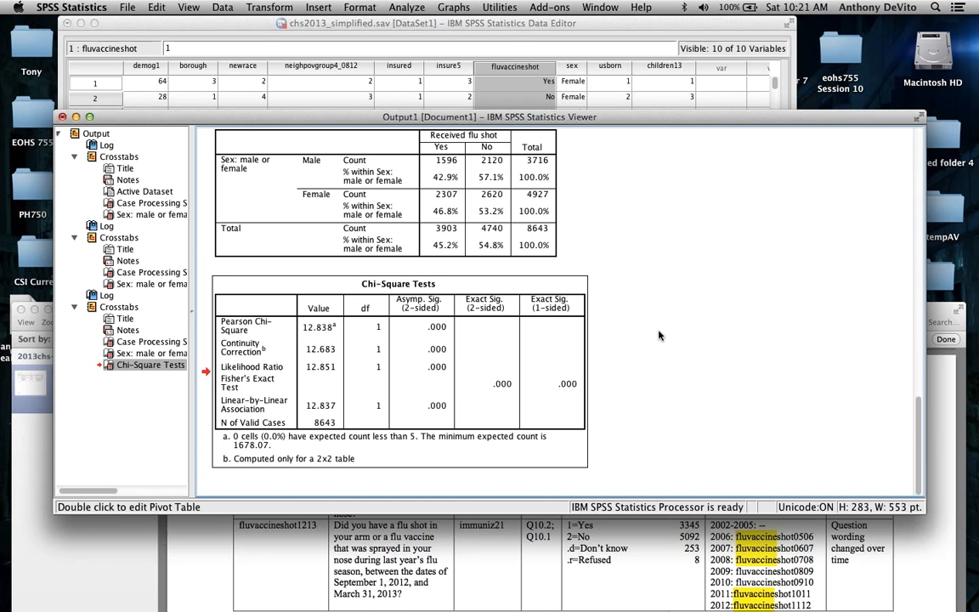
scroll(662, 321, up, 2)
scroll(662, 321, down, 2)
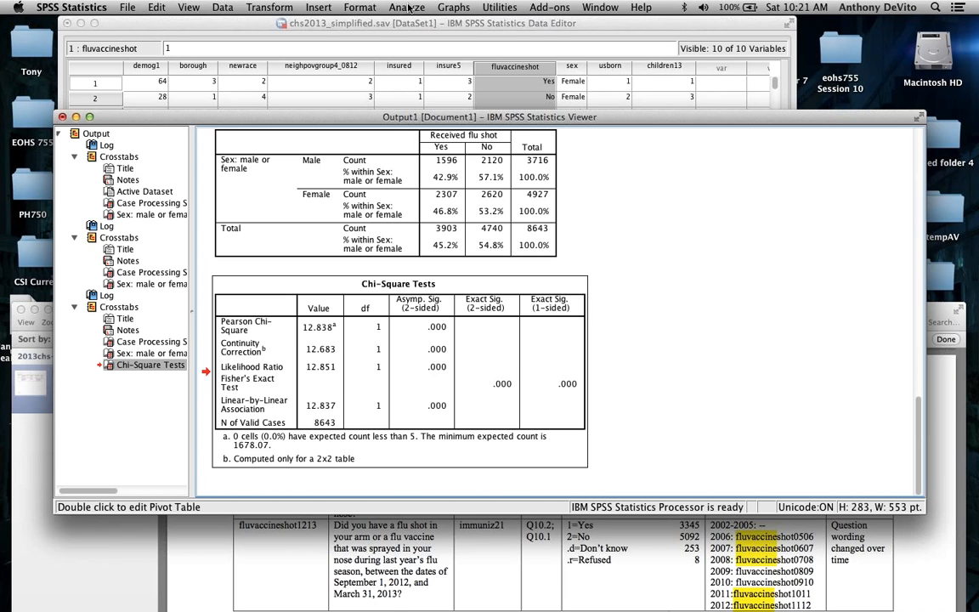
Step: Go over the Chi-Square Tests significance values again and compare them with the male and female flu shot percentages
click(392, 346)
scroll(630, 275, up, 3)
scroll(630, 274, down, 3)
click(425, 282)
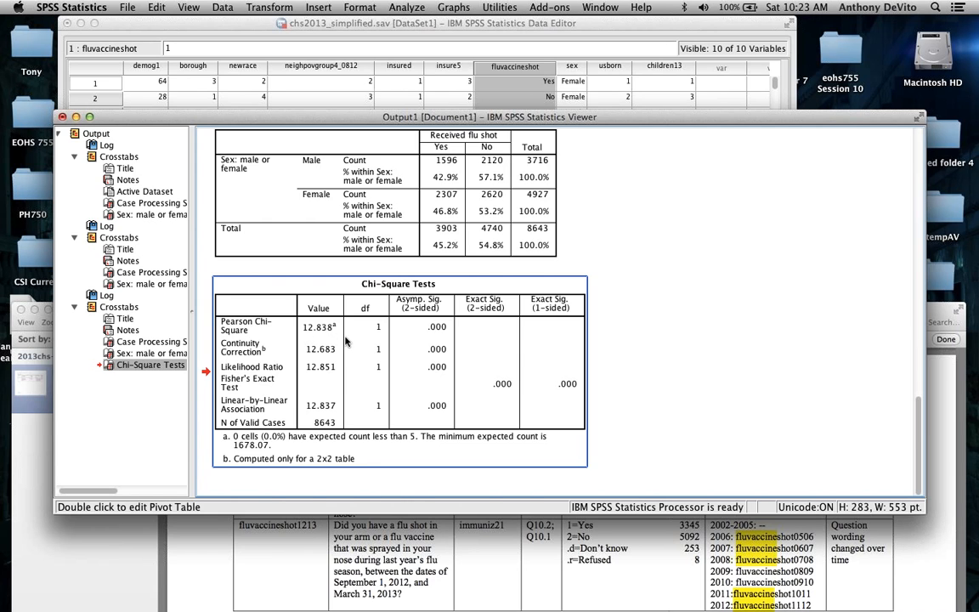
click(490, 199)
click(607, 203)
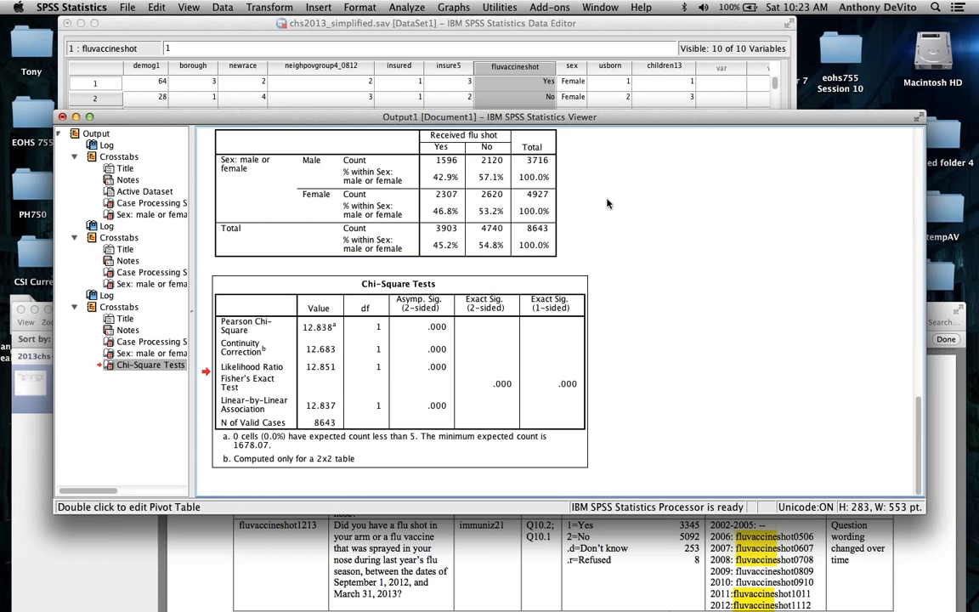
click(518, 253)
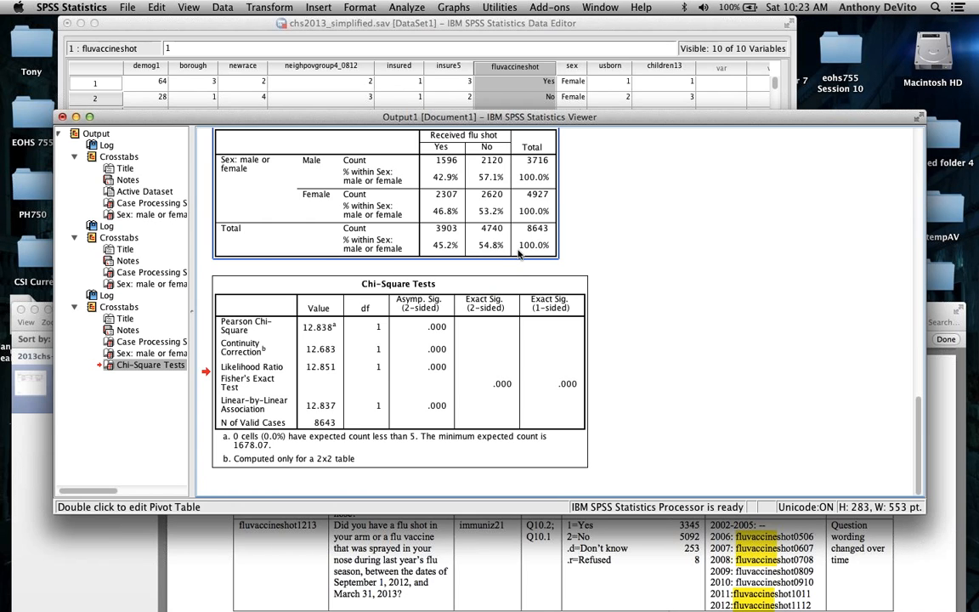
scroll(518, 254, up, 5)
scroll(519, 254, down, 4)
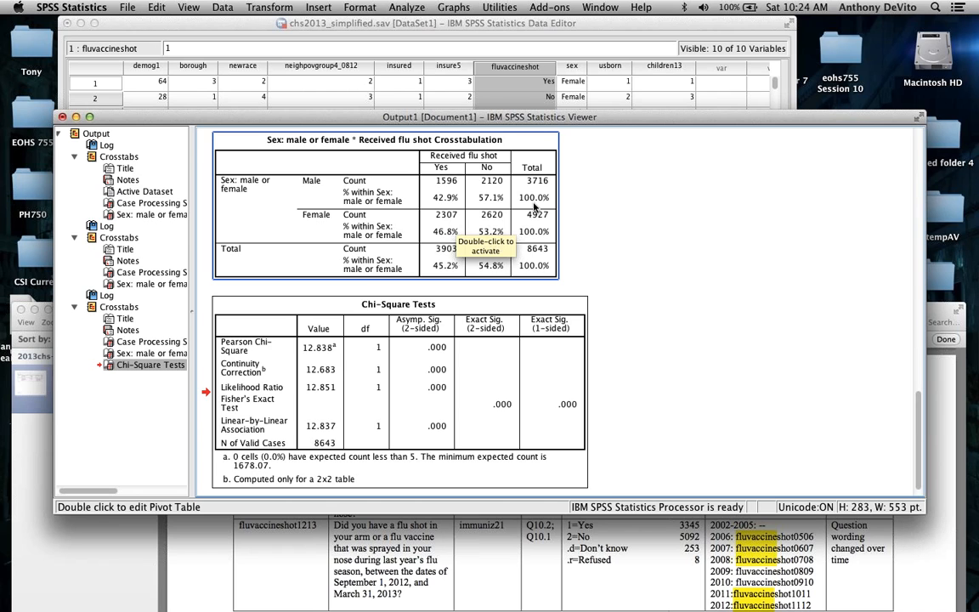
Step: Rerun the sex by flu shot crosstab with the Risk statistic added to Chi-square
click(408, 6)
mouse_move(527, 37)
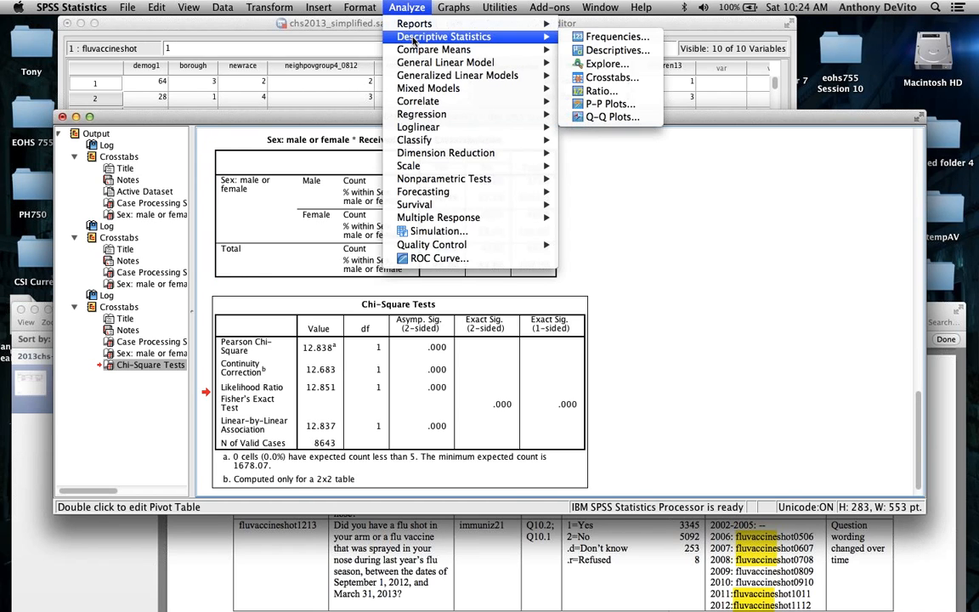
click(593, 78)
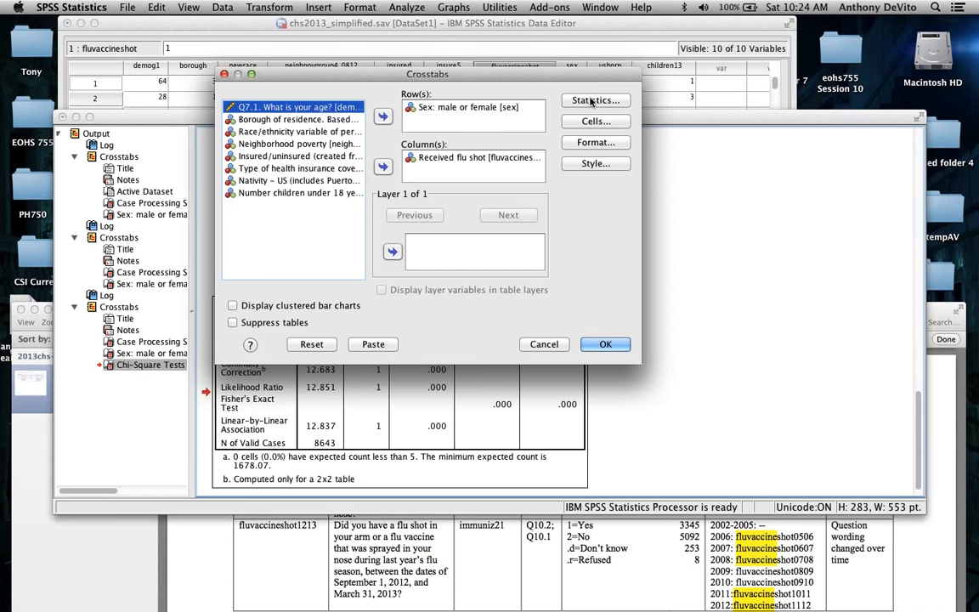
click(592, 101)
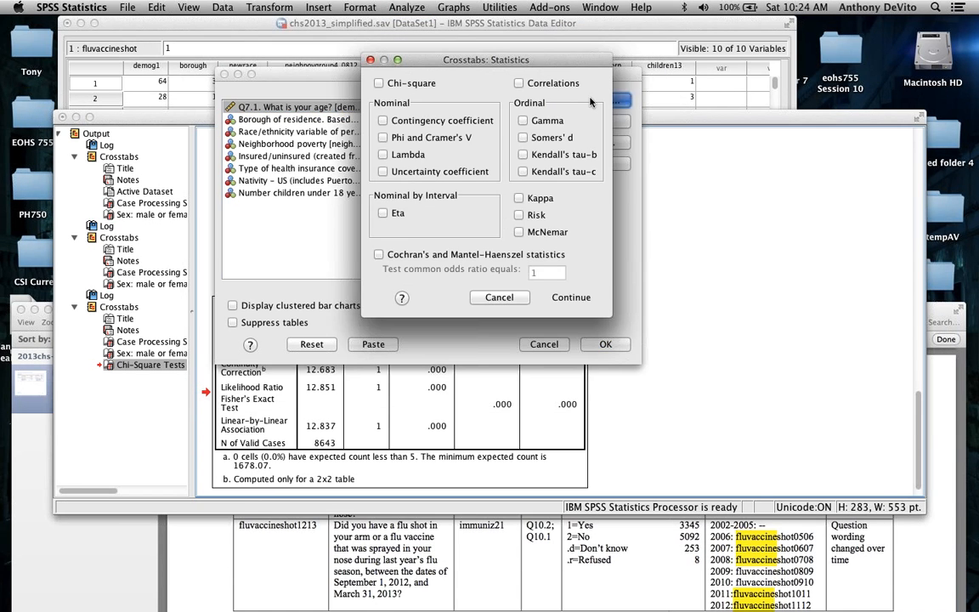
click(520, 215)
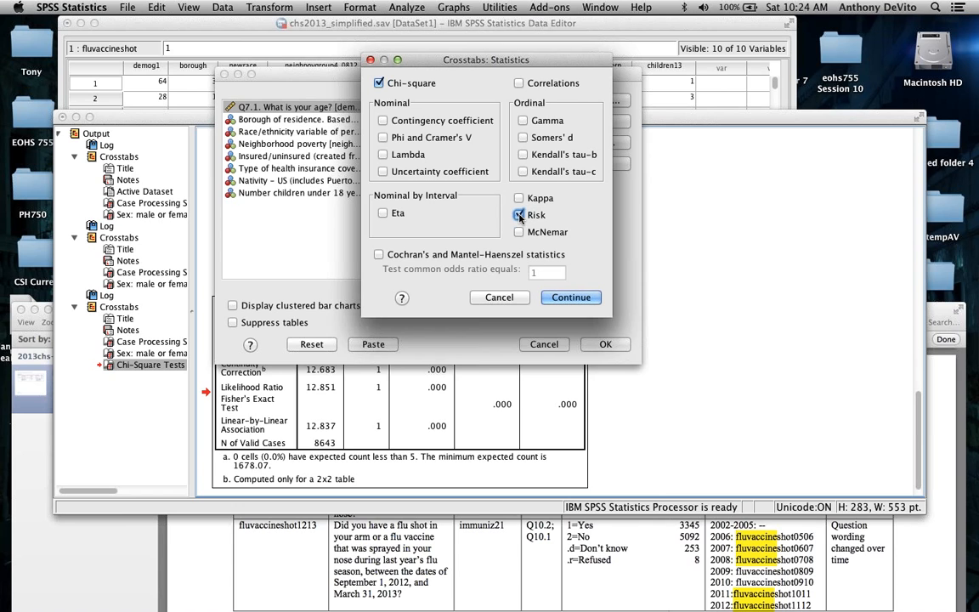
click(571, 298)
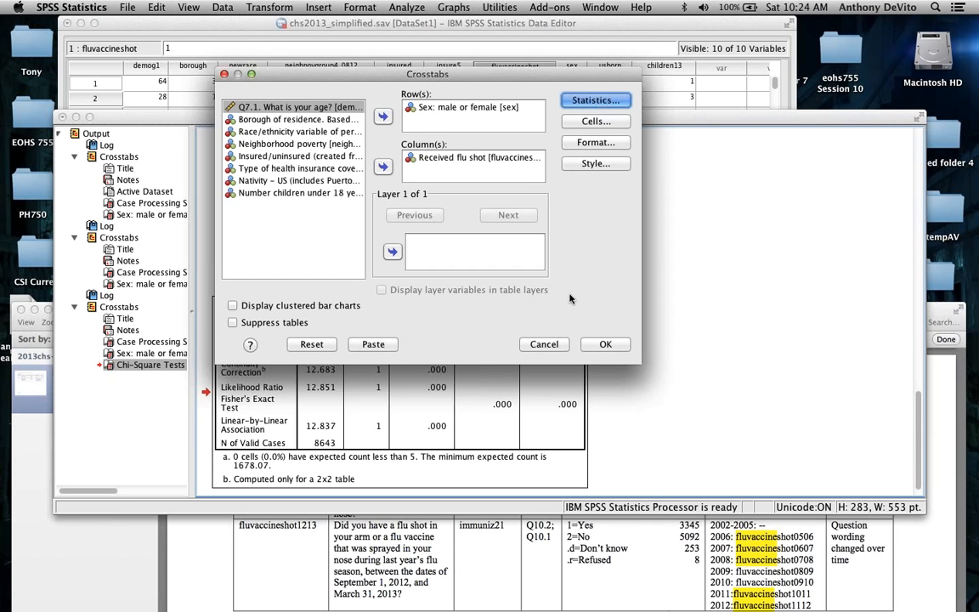
click(605, 344)
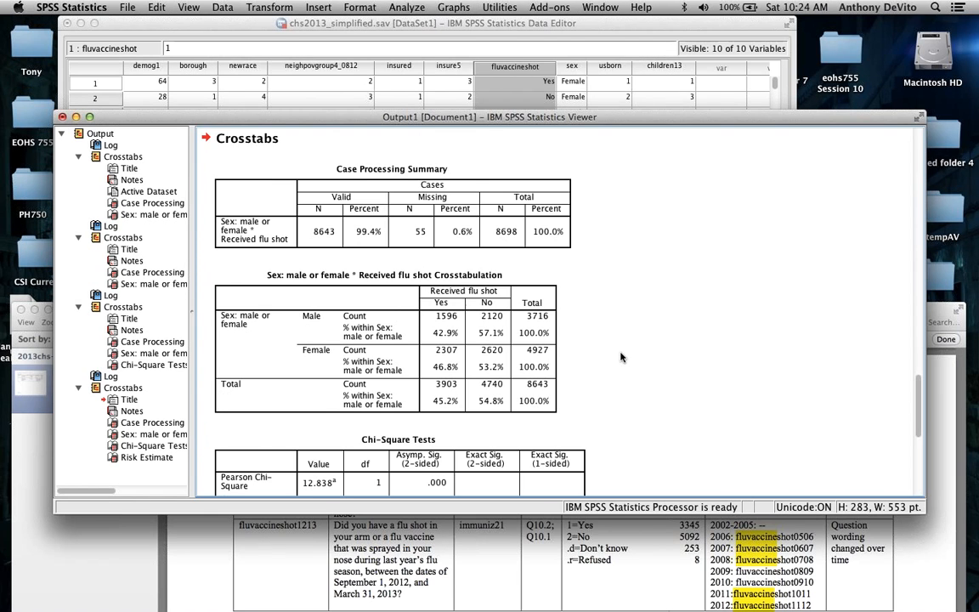
Step: Examine the new run's Chi-Square Tests table and the Risk Estimate table with its odds ratio and 95% confidence intervals
scroll(621, 357, up, 3)
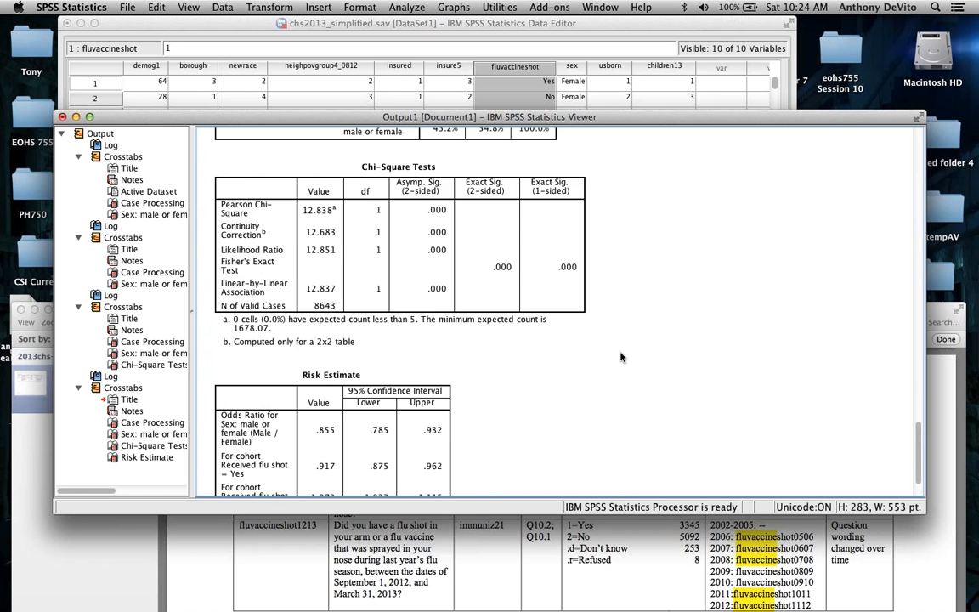
scroll(595, 340, up, 5)
click(561, 325)
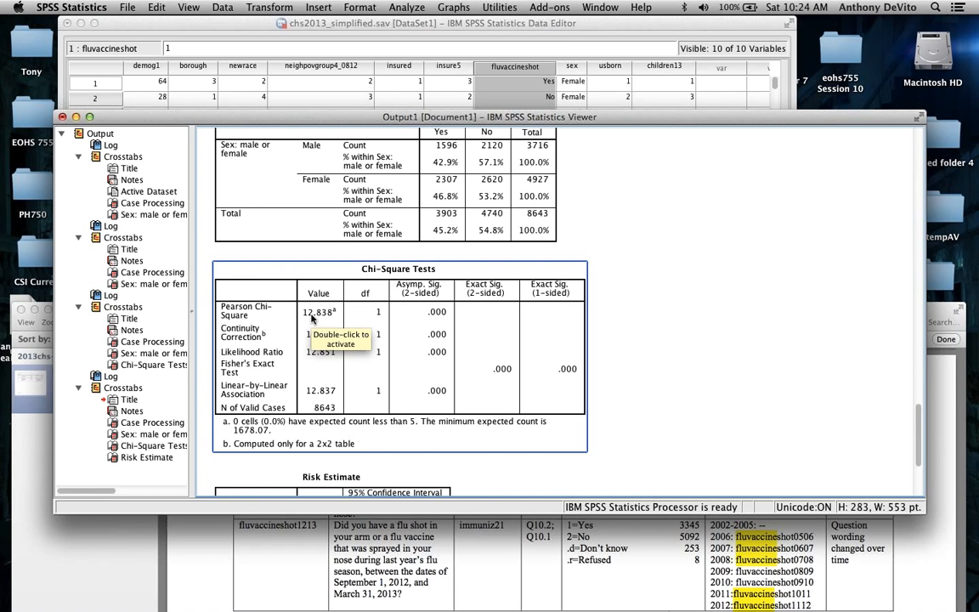
scroll(311, 318, down, 3)
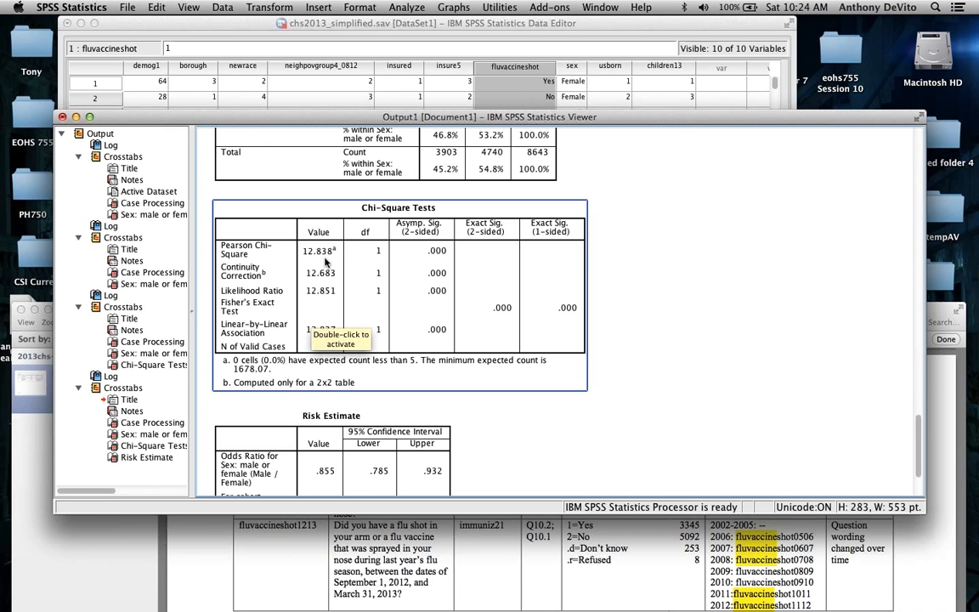
scroll(322, 259, up, 3)
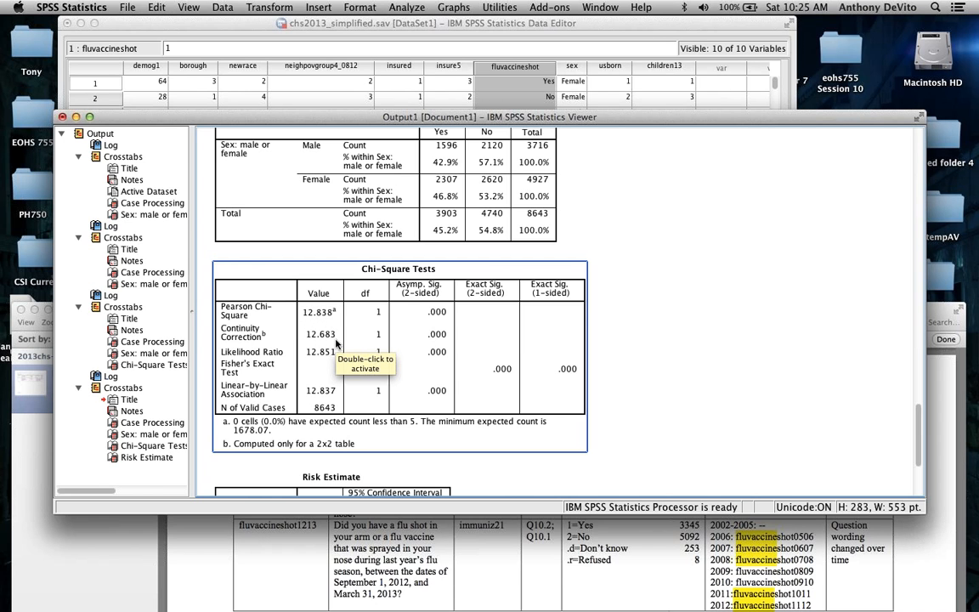
scroll(392, 378, down, 5)
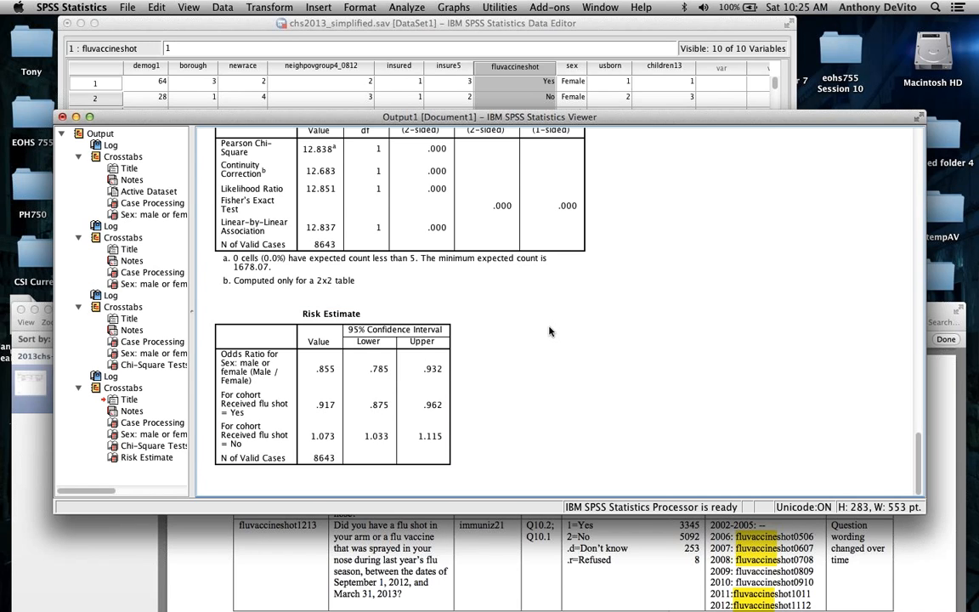
scroll(549, 332, up, 3)
scroll(549, 332, down, 3)
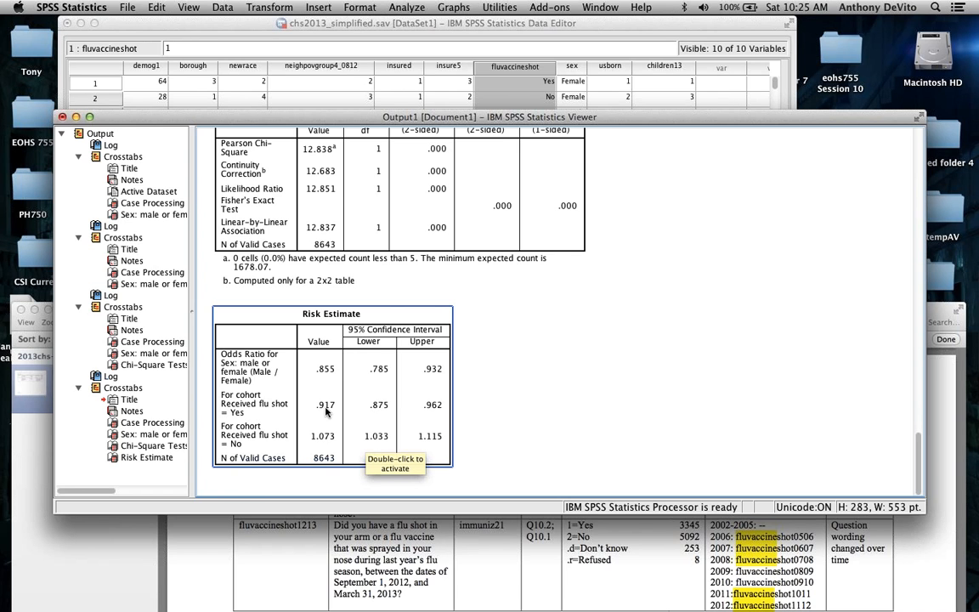
Step: Compare the male and female flu shot percentages in the crosstabulation with the odds ratio and cohort values in the Risk Estimate table
scroll(327, 406, up, 10)
click(304, 342)
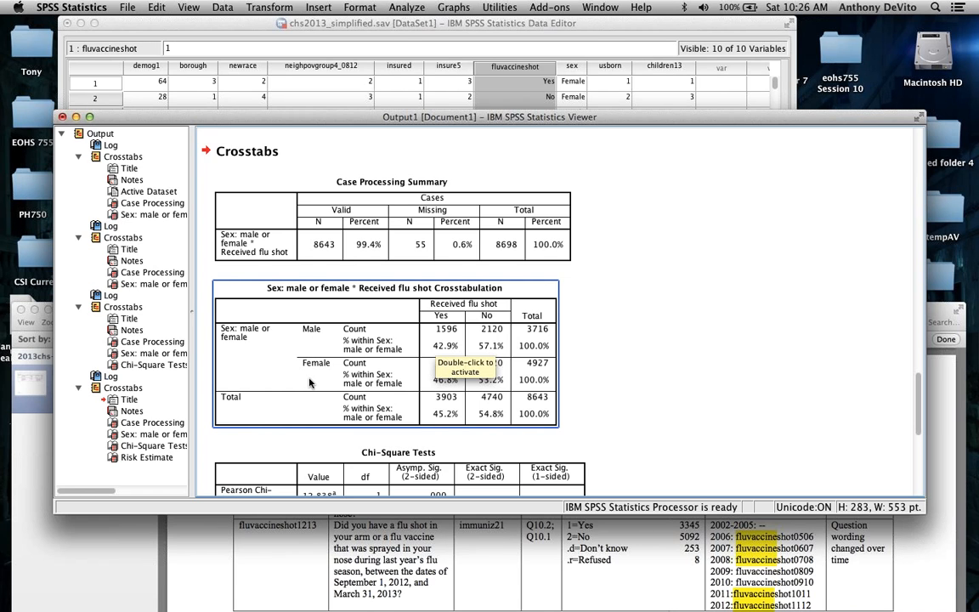
scroll(309, 382, down, 10)
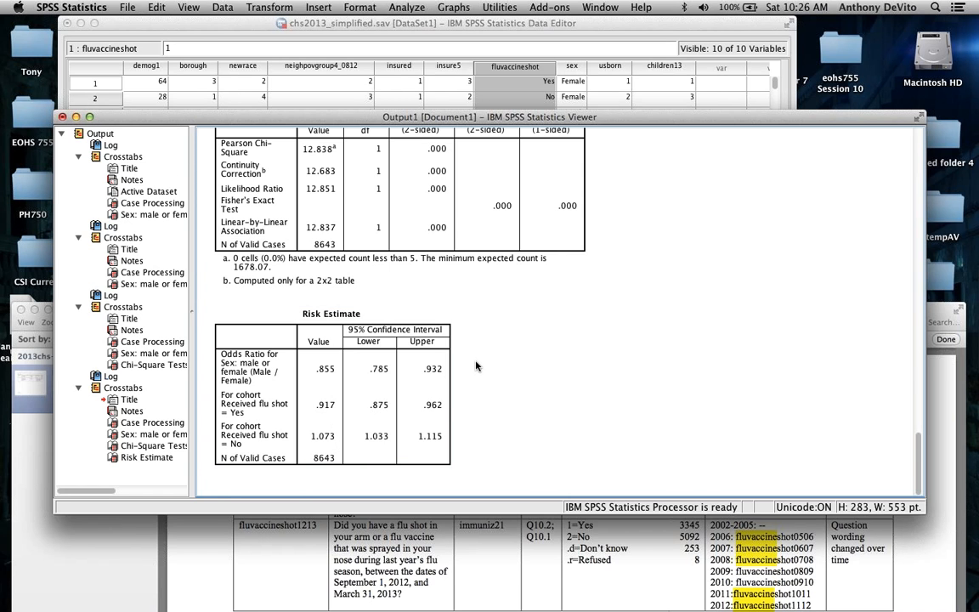
scroll(478, 366, up, 1)
scroll(476, 365, up, 5)
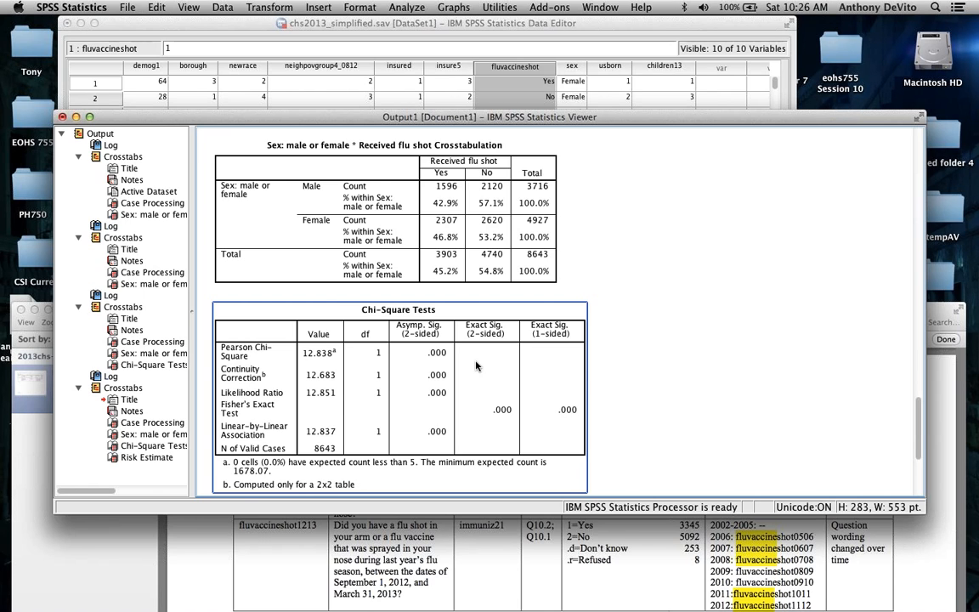
click(412, 255)
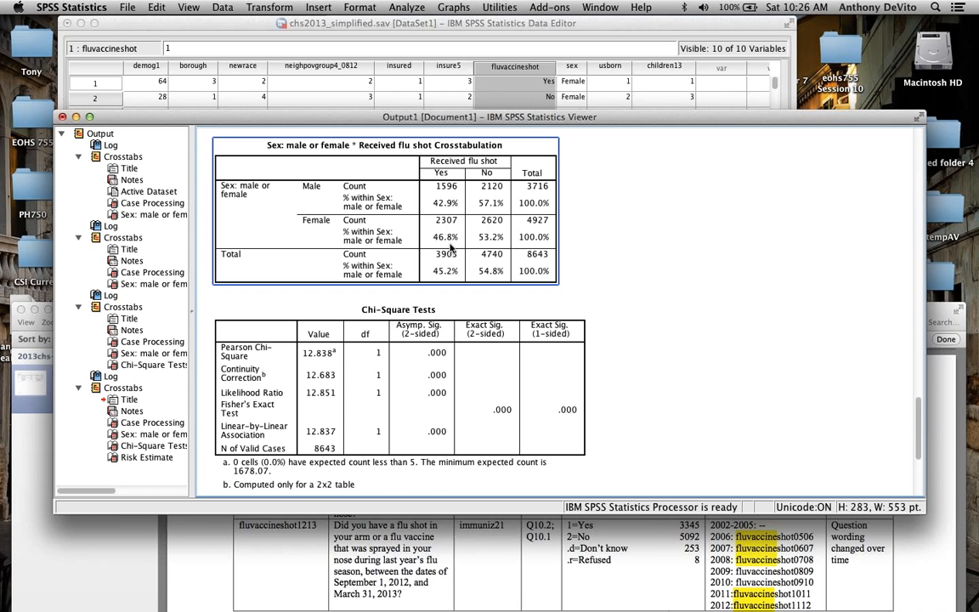
scroll(442, 242, down, 5)
click(310, 317)
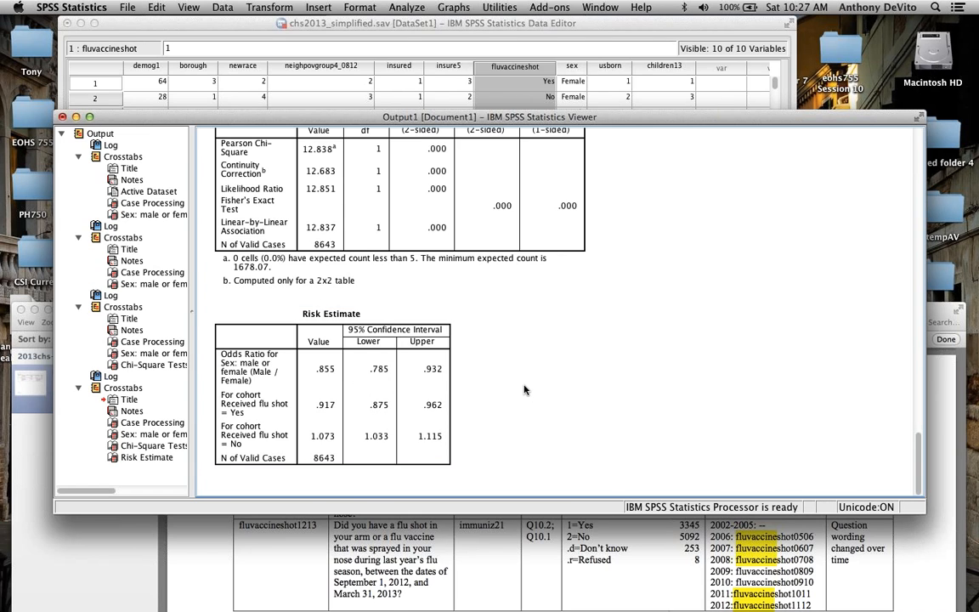
click(398, 354)
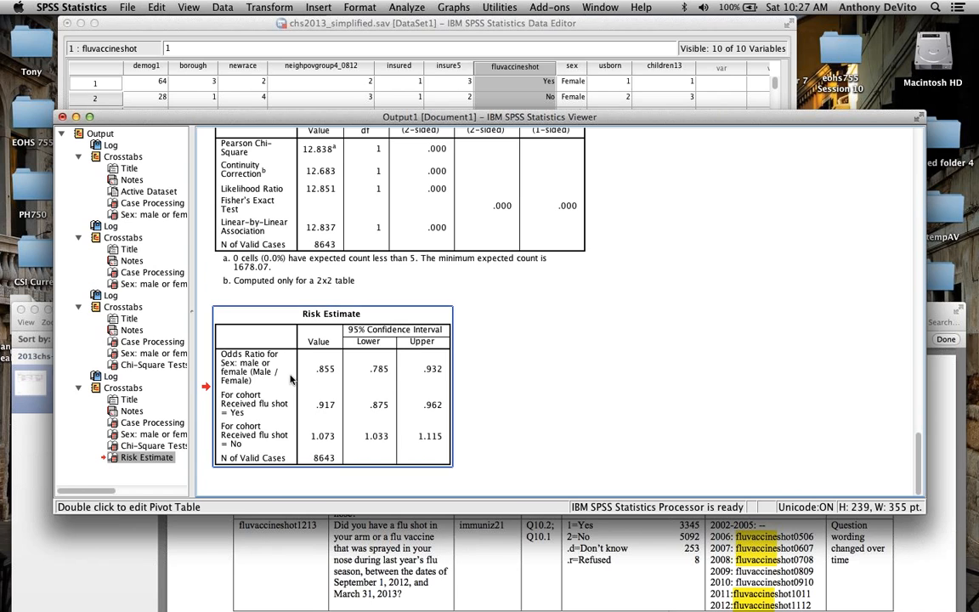
Step: Look back through the latest run's crosstabulation and its CROSSTABS syntax to the preceding chi-square run's tables
scroll(264, 367, up, 6)
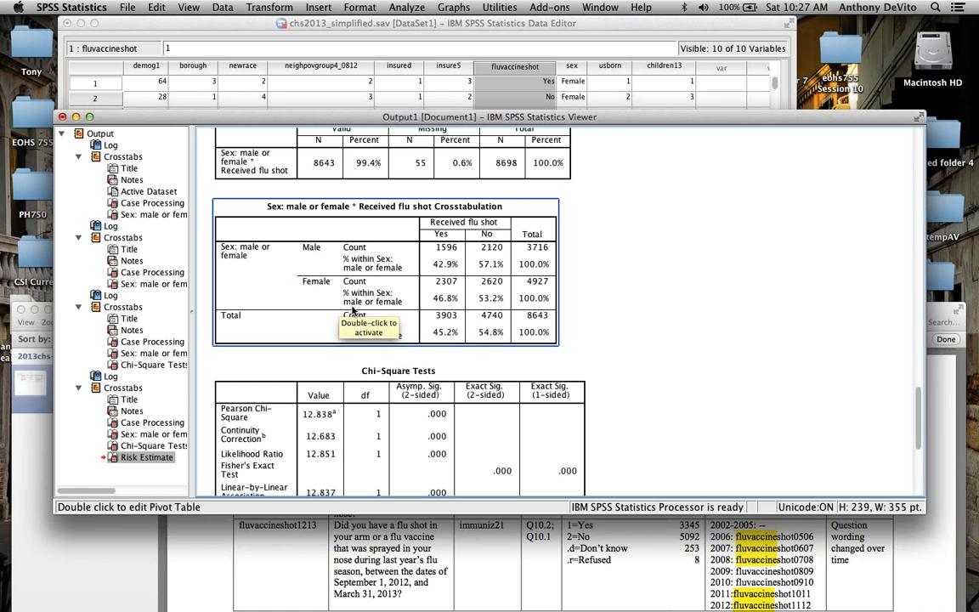
scroll(352, 308, down, 2)
scroll(229, 200, up, 3)
scroll(255, 226, up, 5)
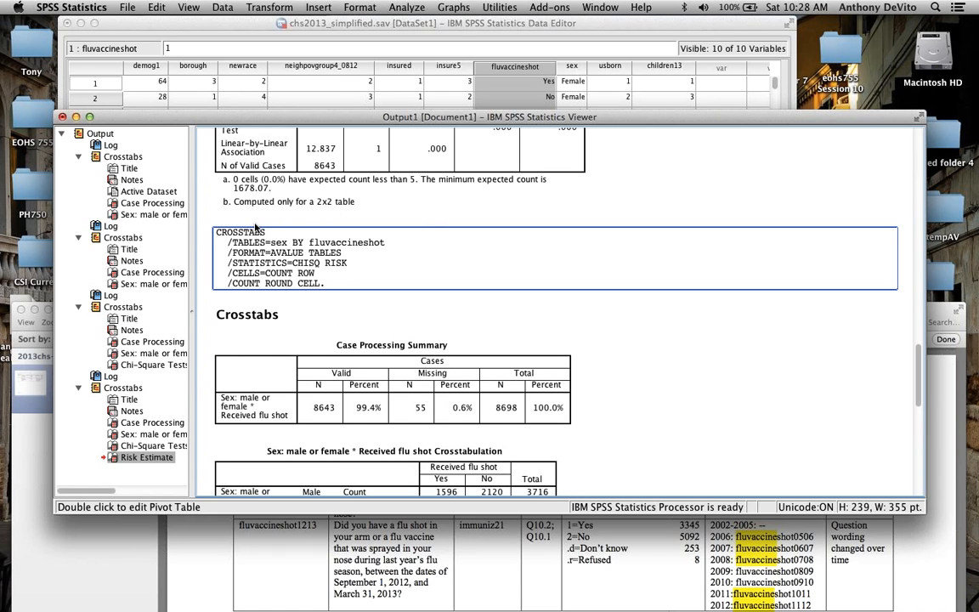
scroll(255, 227, up, 10)
scroll(255, 227, down, 7)
scroll(255, 227, up, 3)
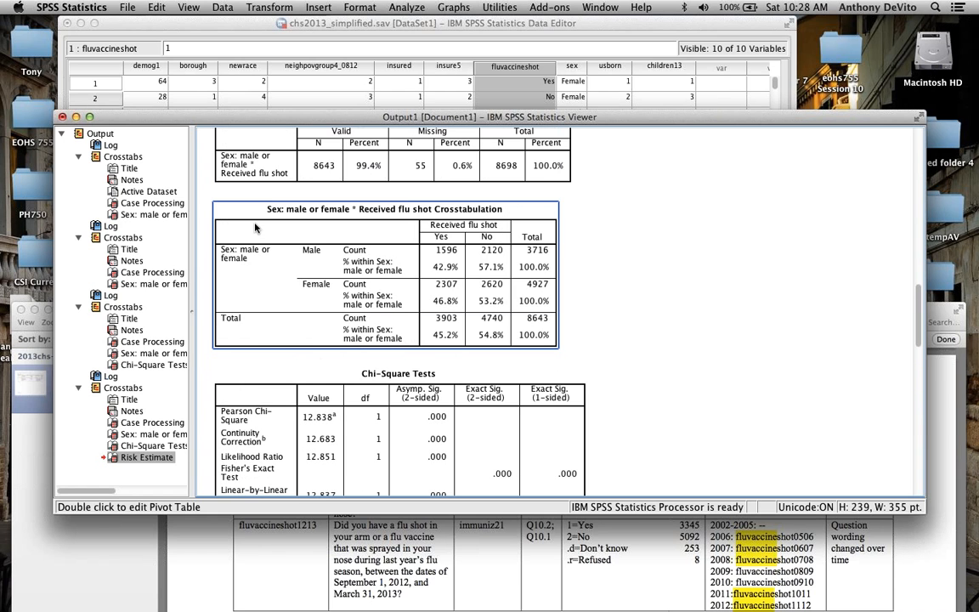
Step: Select the chi-square run's crosstabulation and review the output of all the runs, from the count-only table to the latest crosstab
click(312, 228)
scroll(359, 273, down, 3)
scroll(359, 273, down, 3)
scroll(362, 247, up, 6)
scroll(363, 223, down, 3)
scroll(365, 230, up, 5)
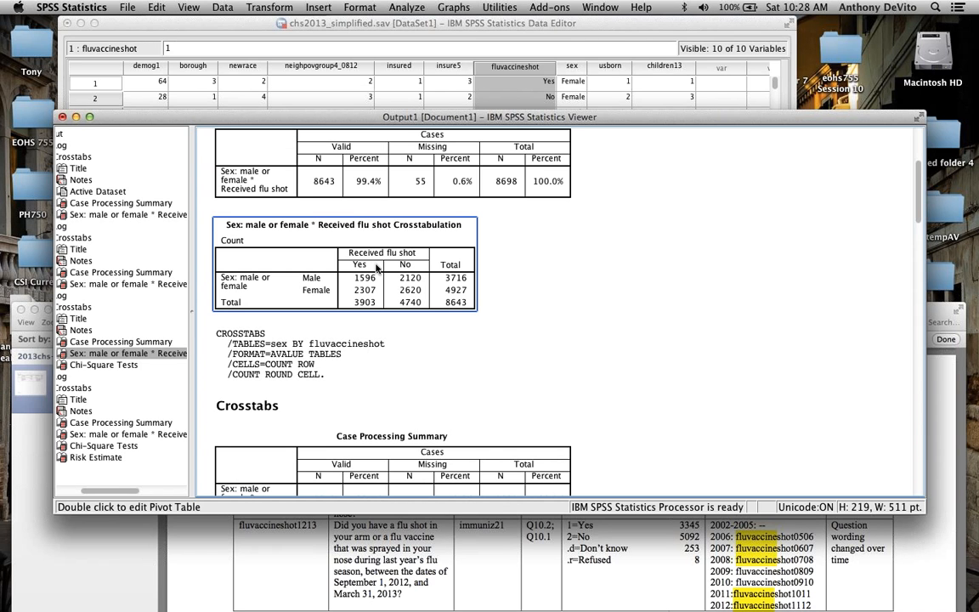
scroll(377, 267, down, 8)
scroll(376, 269, down, 1)
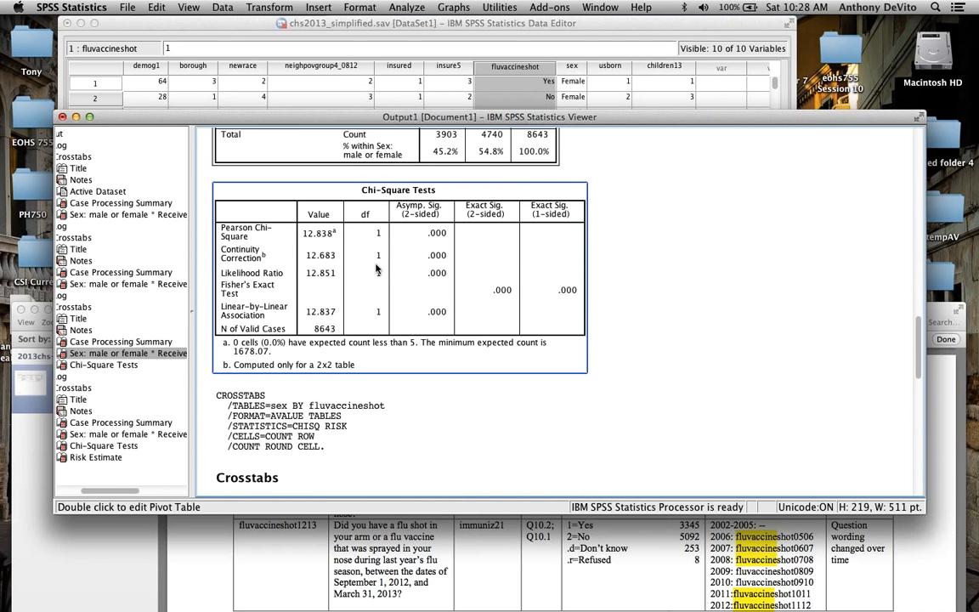
scroll(377, 270, down, 2)
scroll(376, 269, down, 3)
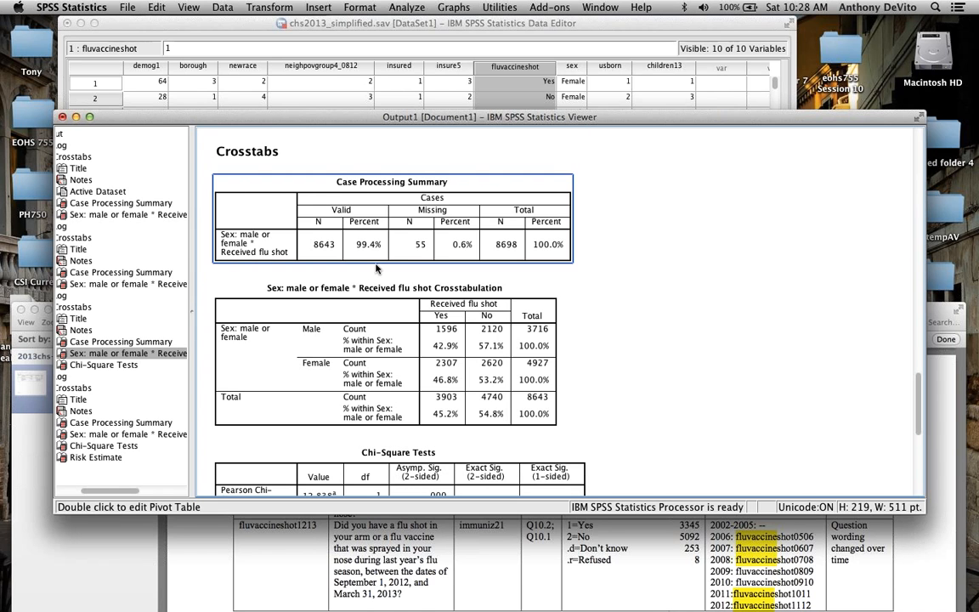
Step: Create a simple bar chart summarizing groups of cases, with bars for N of cases and sex on the category axis
drag(319, 116, 273, 53)
click(448, 6)
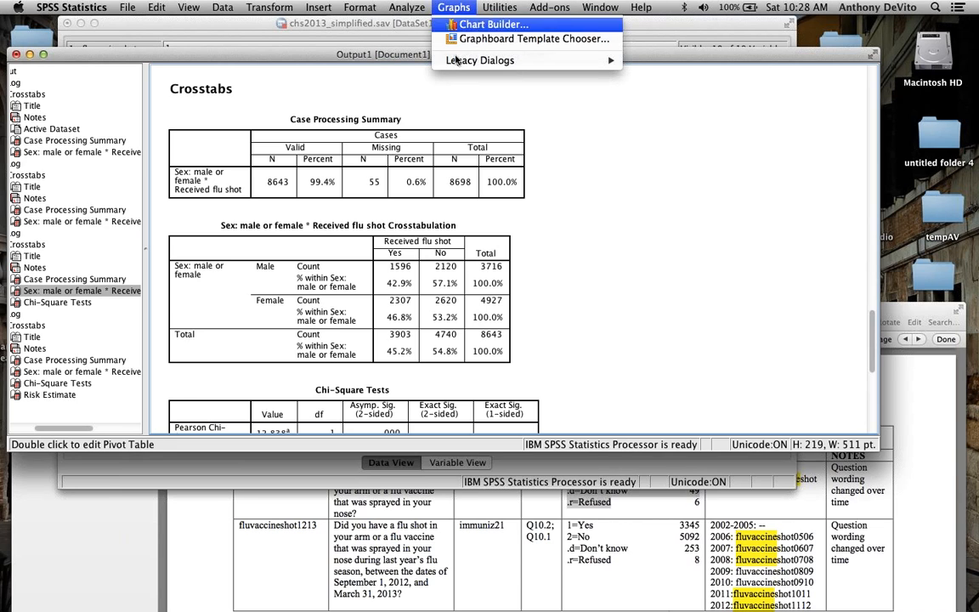
mouse_move(456, 60)
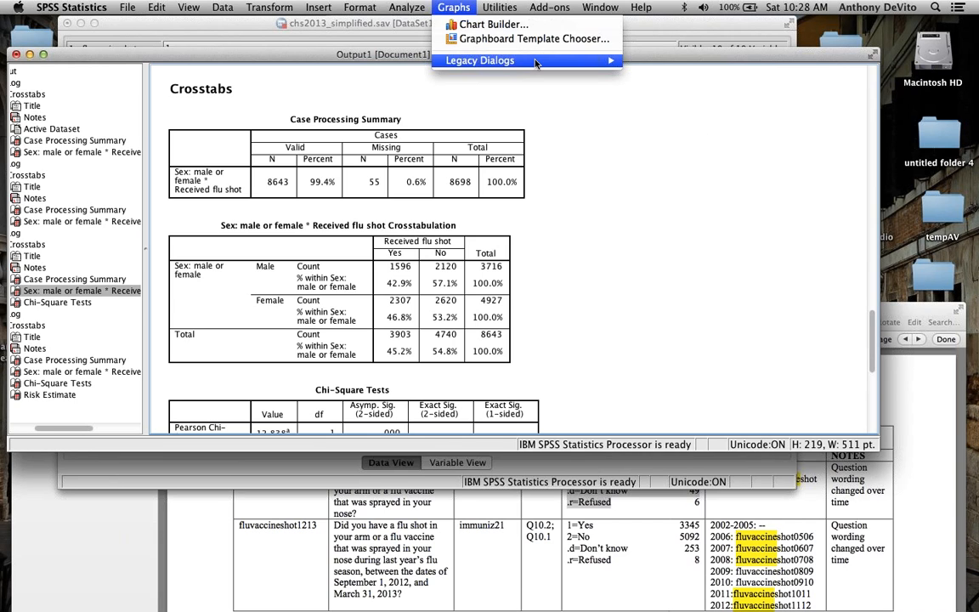
mouse_move(613, 60)
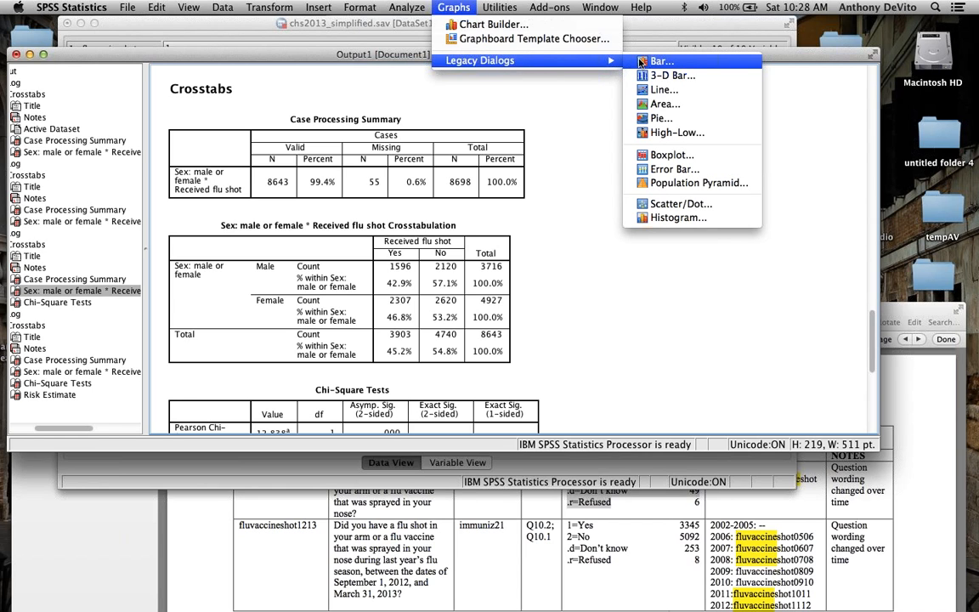
click(659, 62)
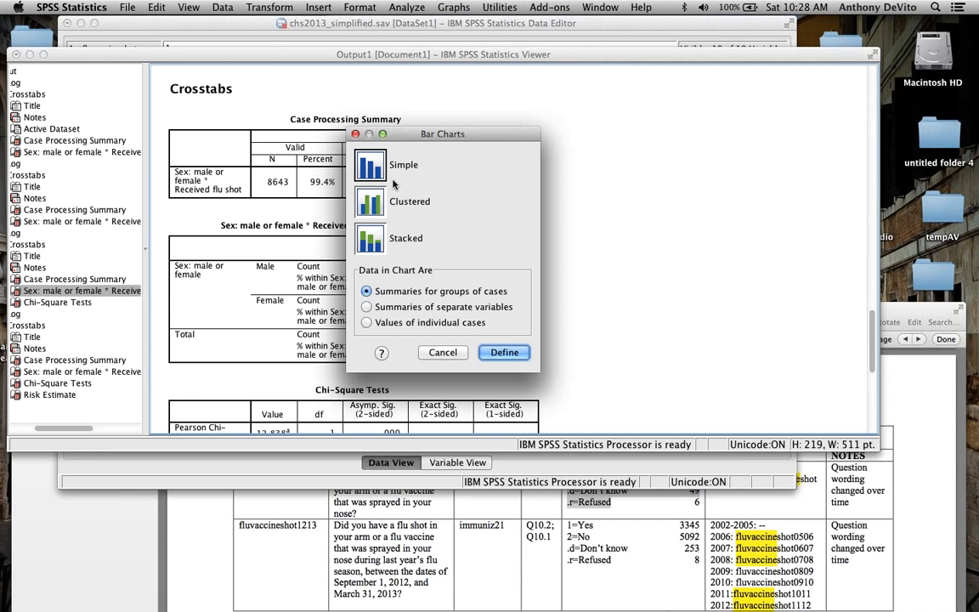
click(504, 352)
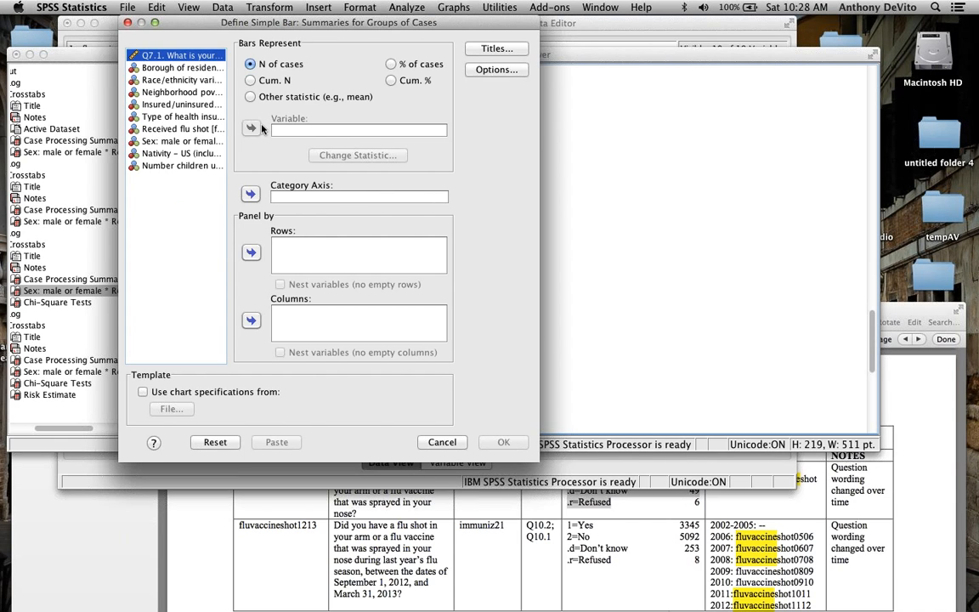
click(164, 142)
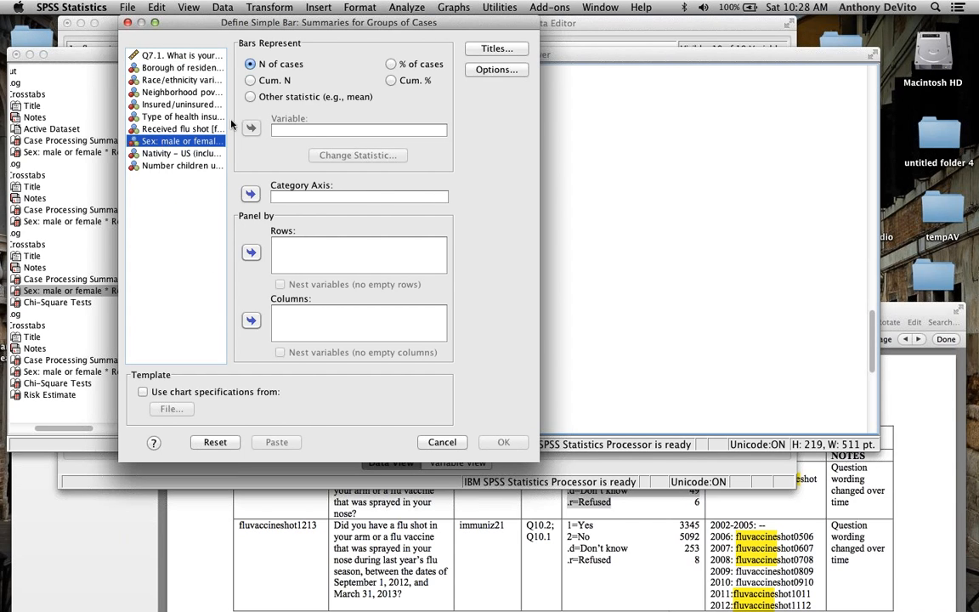
click(250, 195)
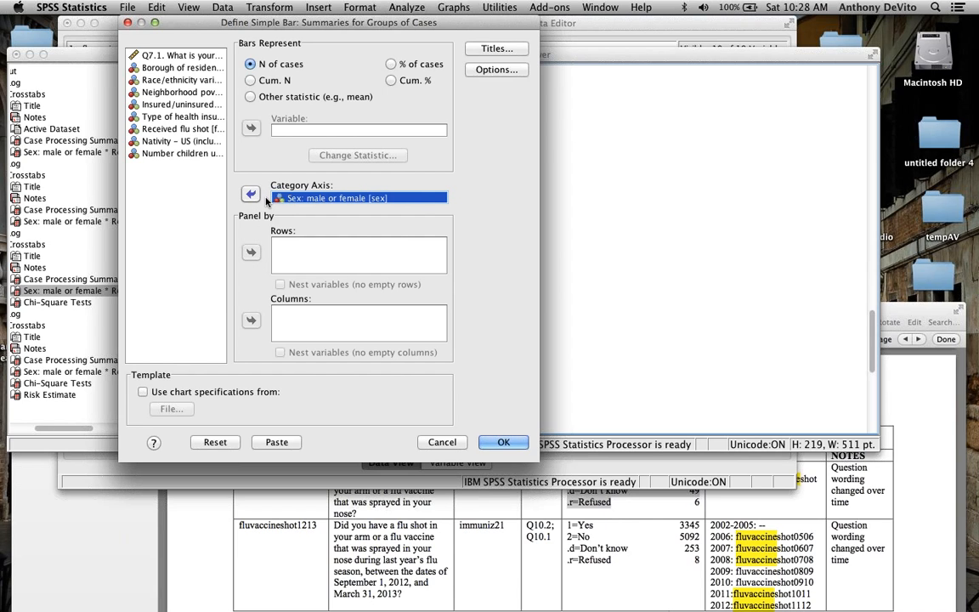
click(506, 442)
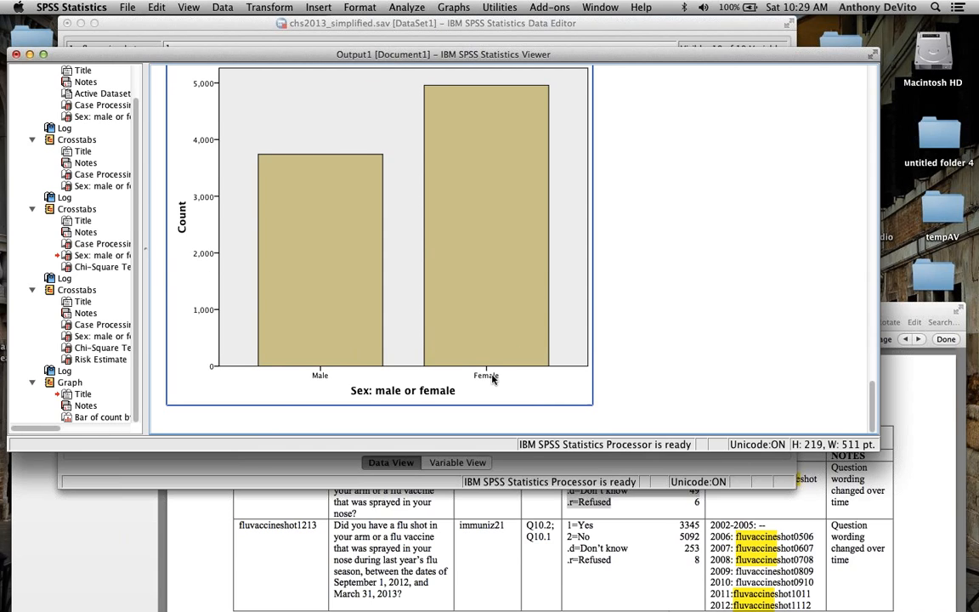
scroll(493, 380, up, 1)
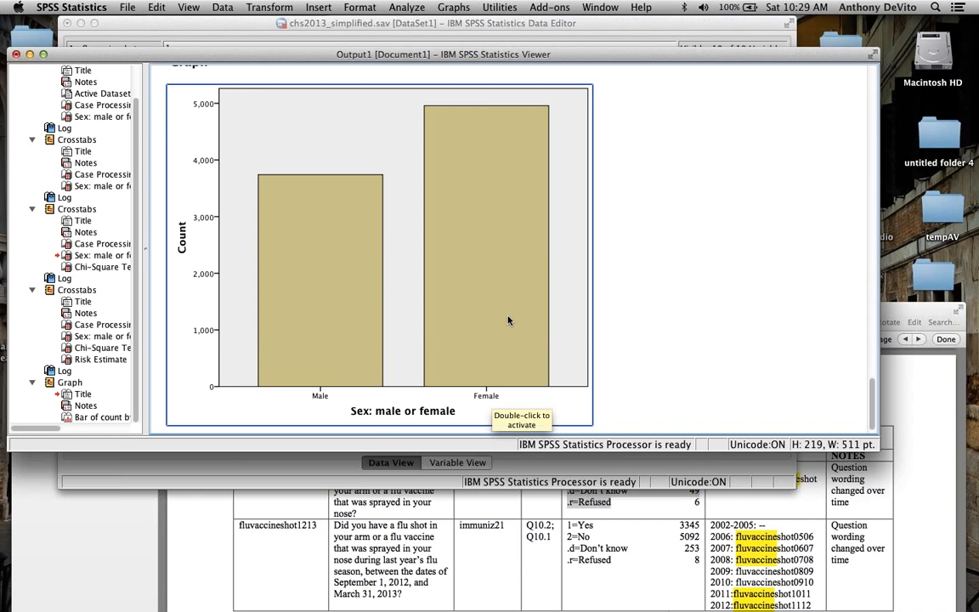
Step: Create another simple bar chart of case counts, replacing sex with Received flu shot on the category axis
click(459, 7)
mouse_move(565, 60)
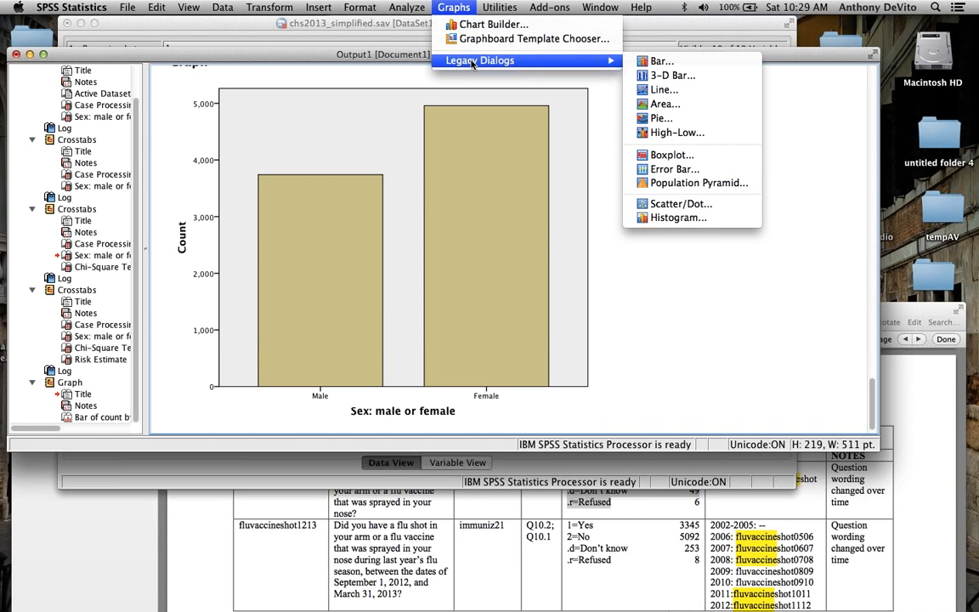
click(663, 62)
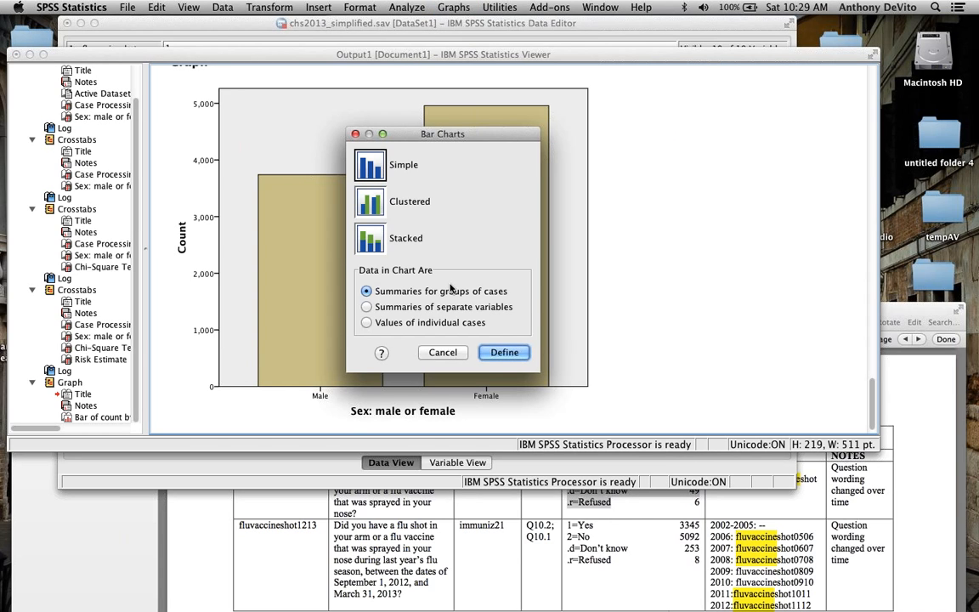
click(503, 352)
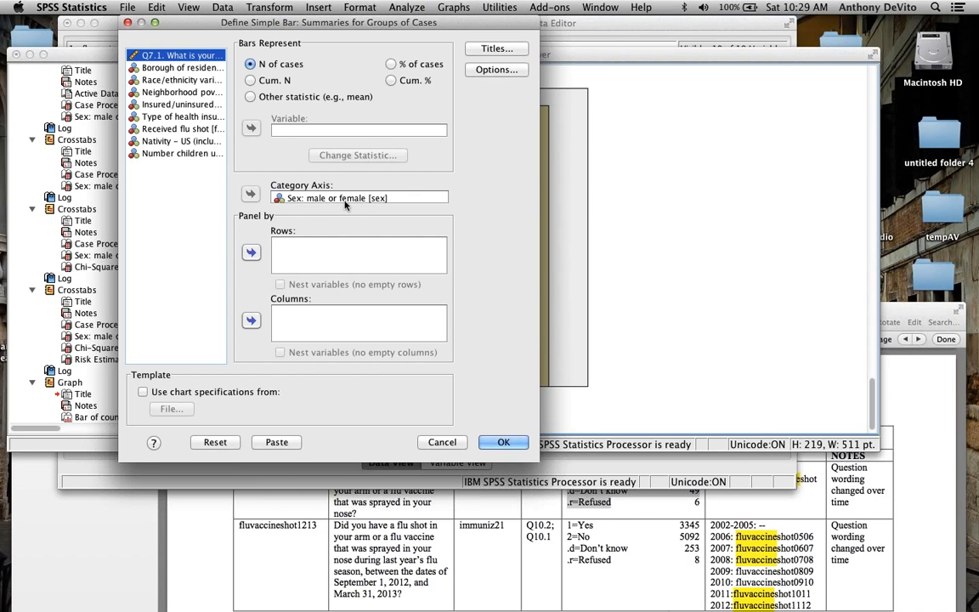
click(280, 198)
click(250, 194)
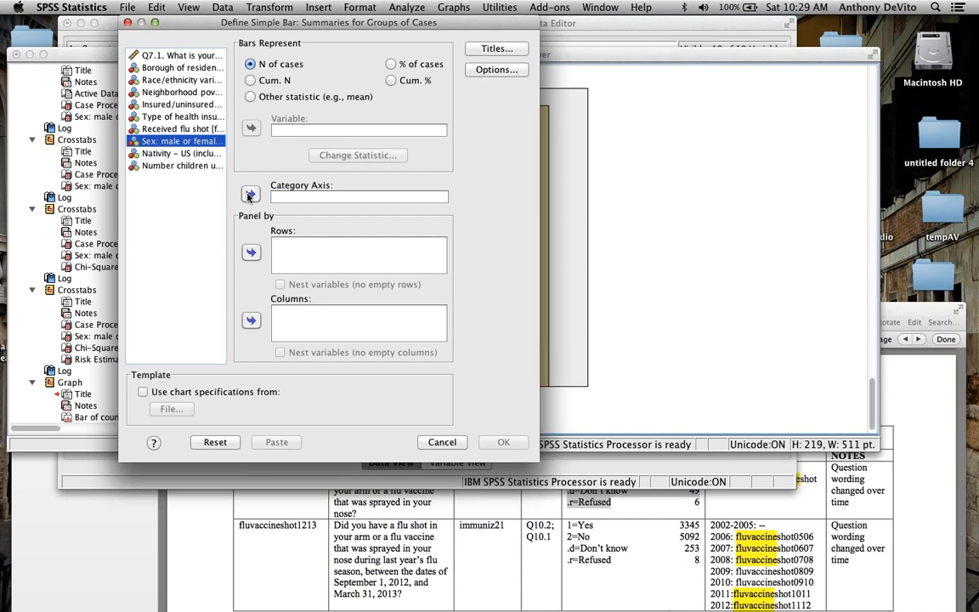
click(134, 132)
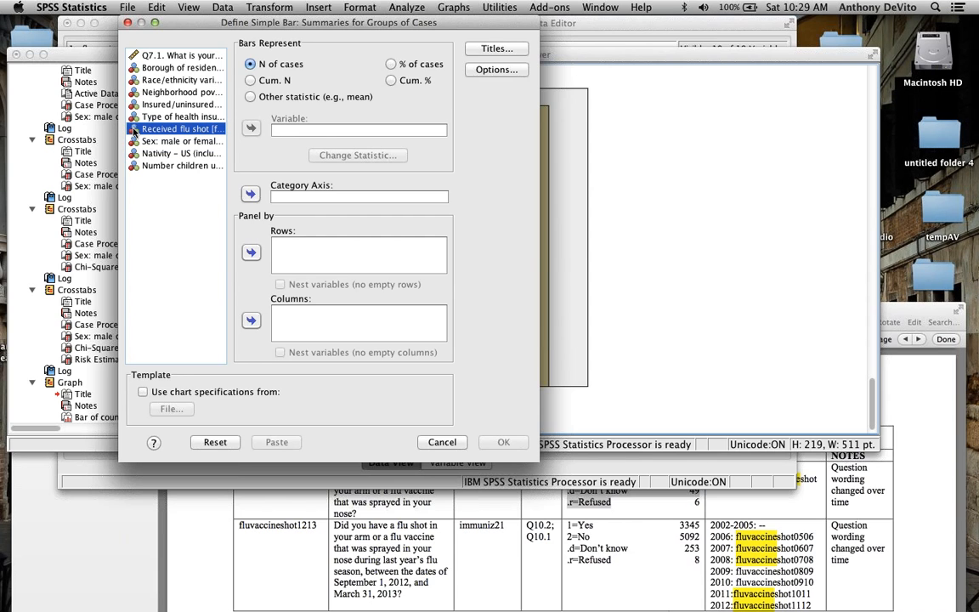
click(250, 193)
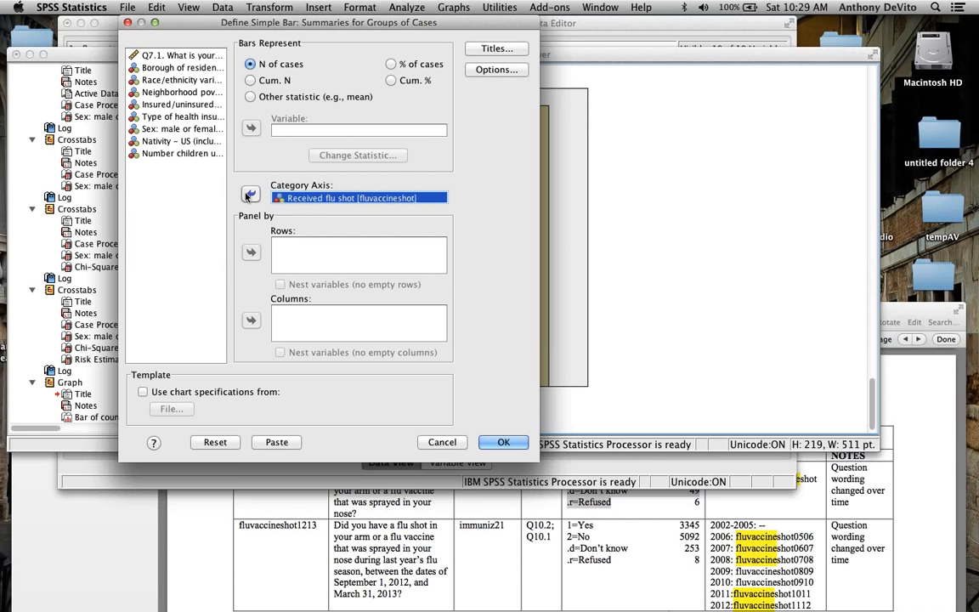
click(515, 444)
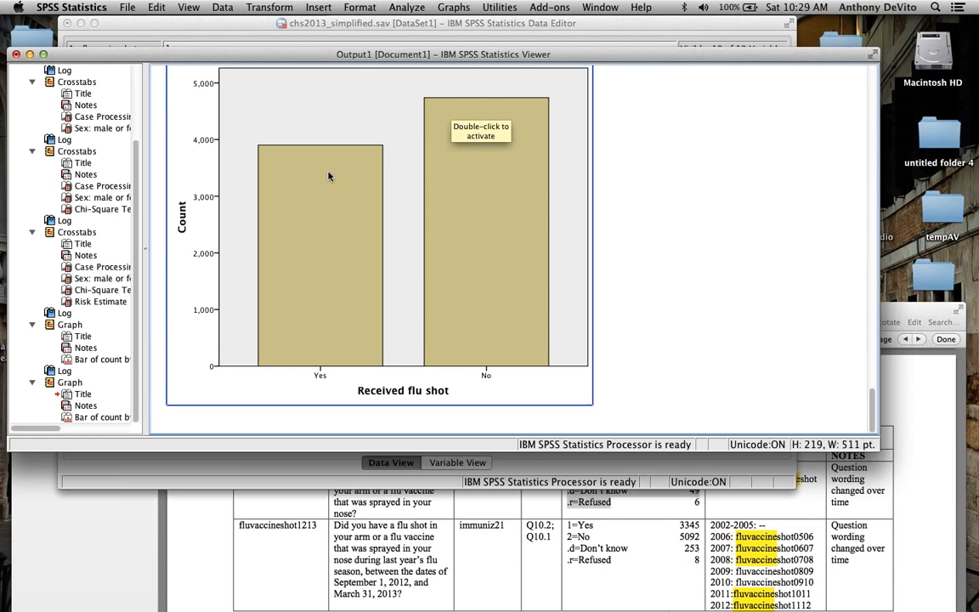
scroll(329, 176, up, 3)
scroll(328, 176, down, 3)
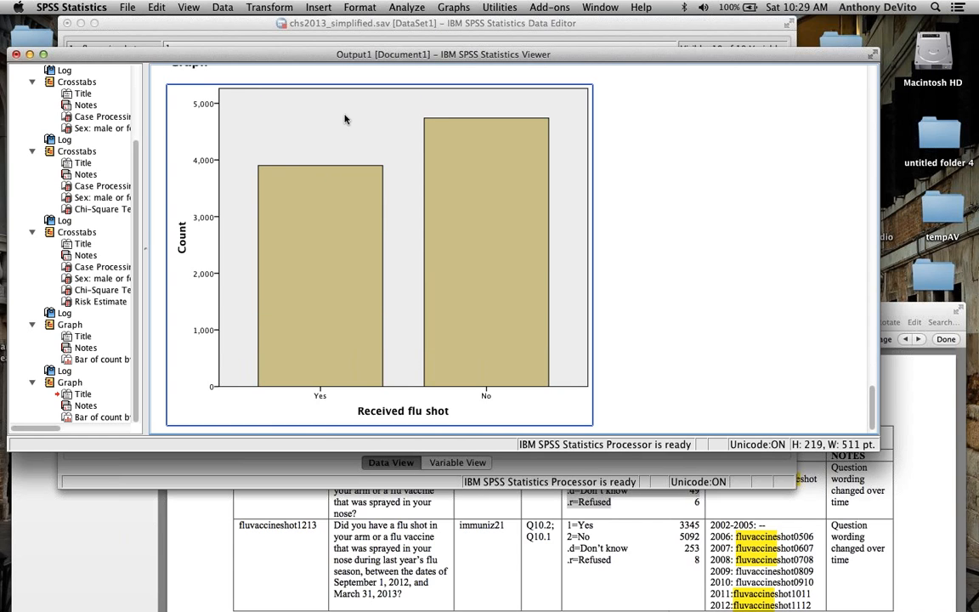
Step: Create a simple bar chart of Received flu shot counts, paneled in rows by sex
click(455, 10)
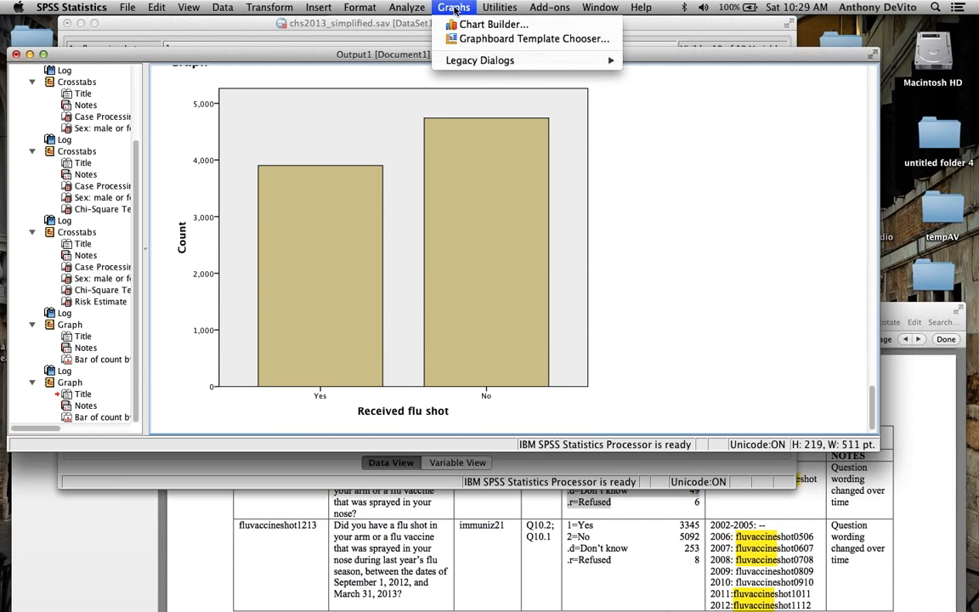
mouse_move(544, 60)
click(660, 62)
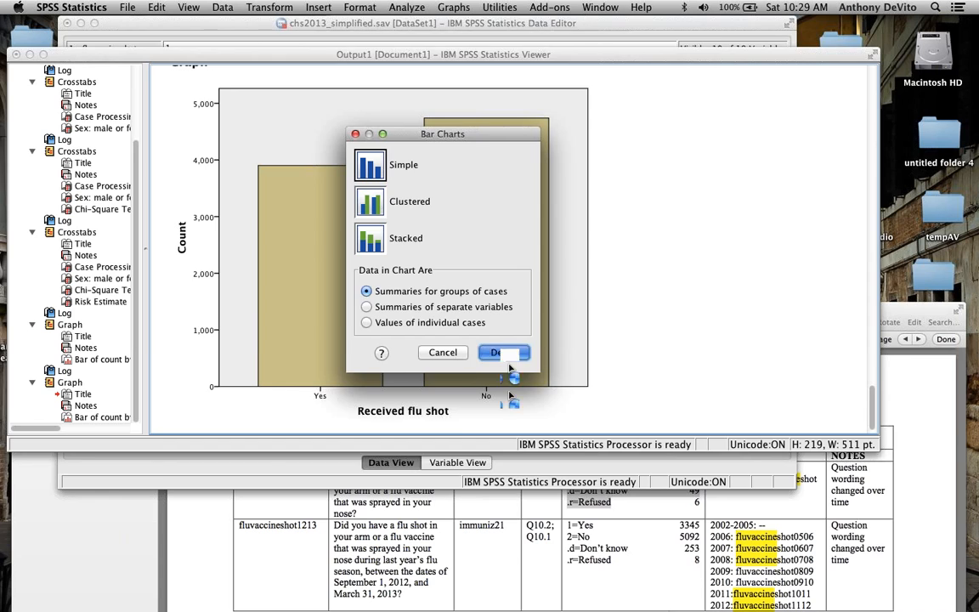
click(504, 355)
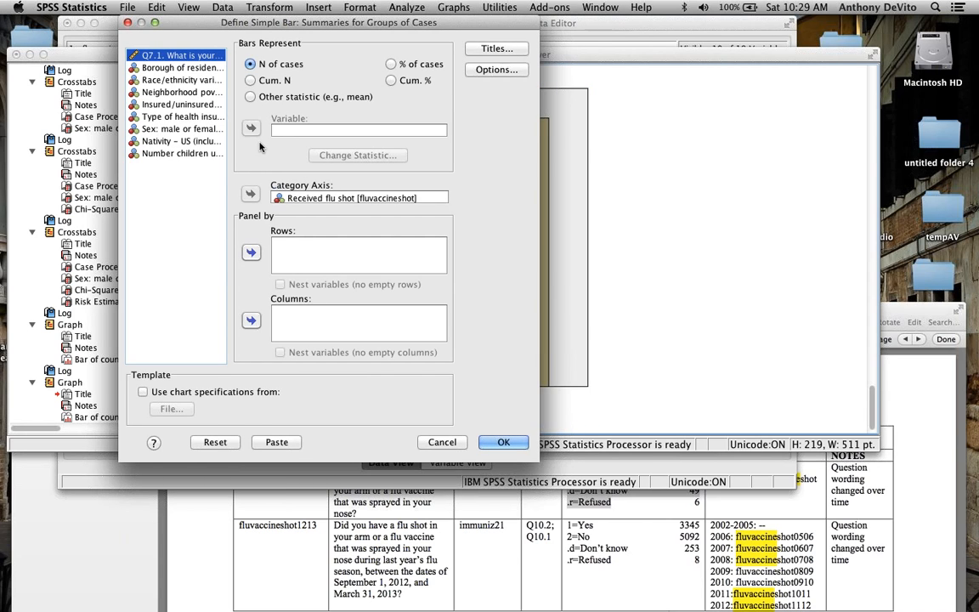
click(278, 198)
click(161, 129)
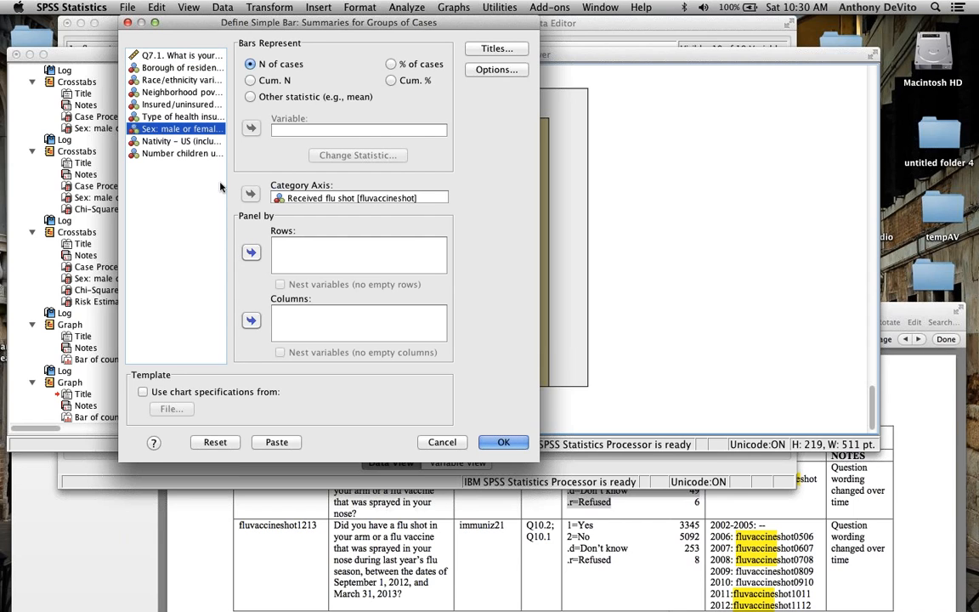
click(251, 252)
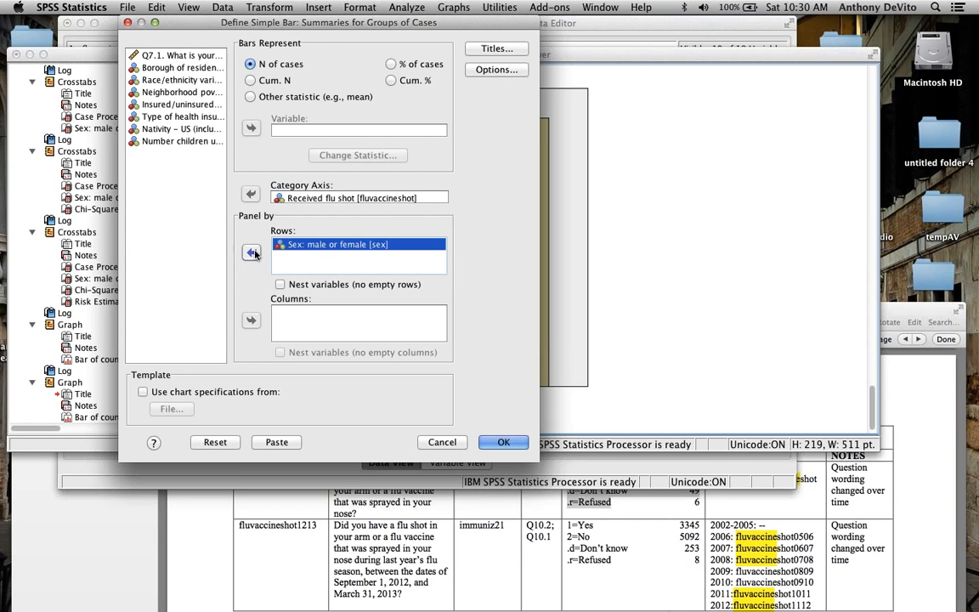
click(504, 445)
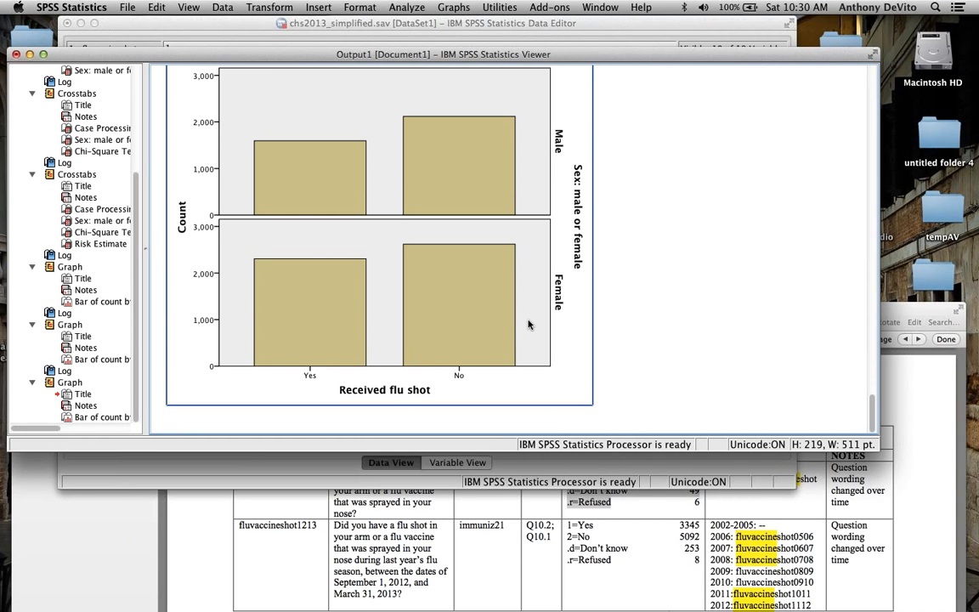
scroll(527, 280, up, 10)
scroll(454, 196, down, 9)
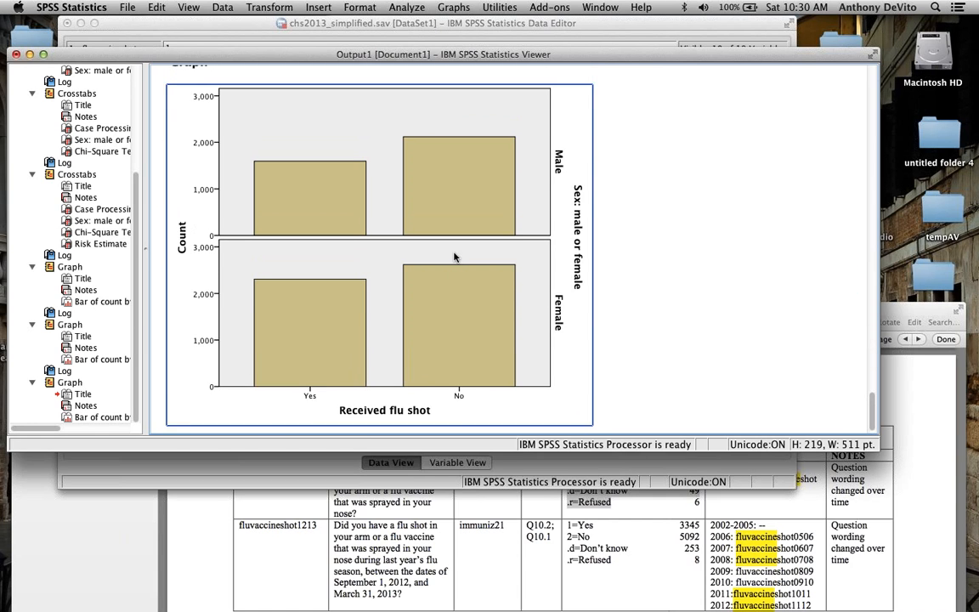
scroll(454, 256, down, 1)
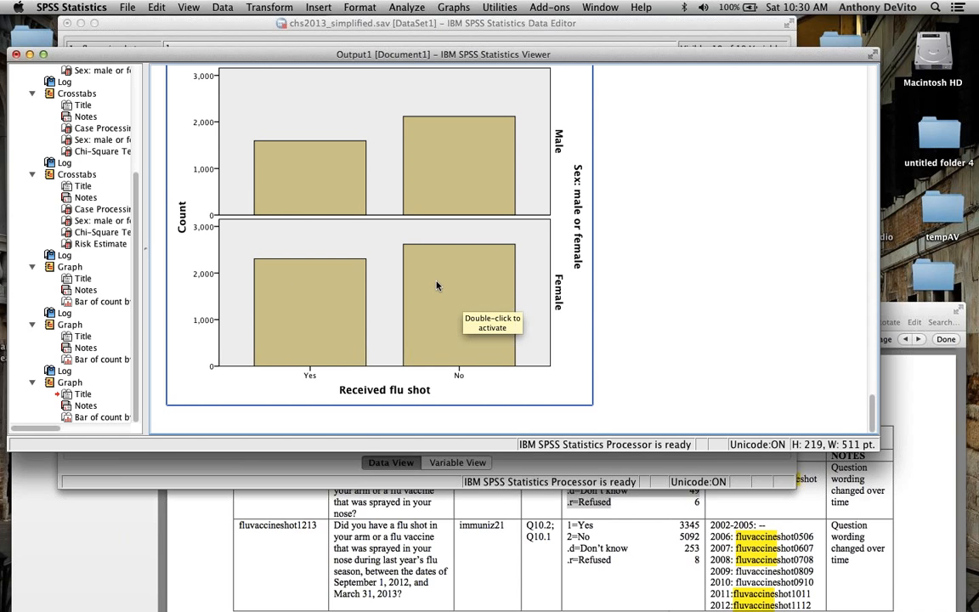
Step: Create a clustered bar chart of case counts with sex on the category axis and clusters defined by Received flu shot
scroll(436, 286, up, 10)
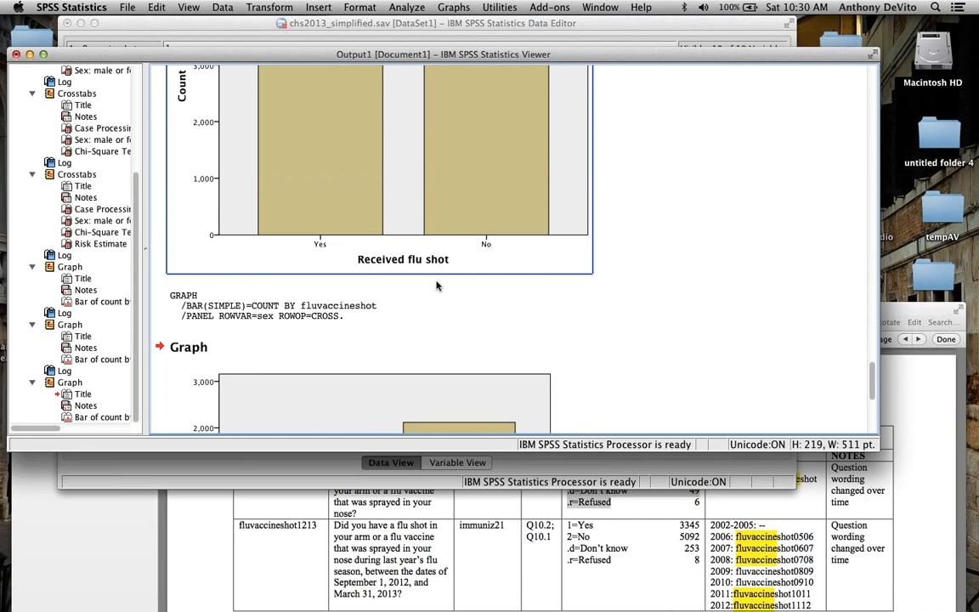
scroll(436, 286, down, 3)
click(448, 8)
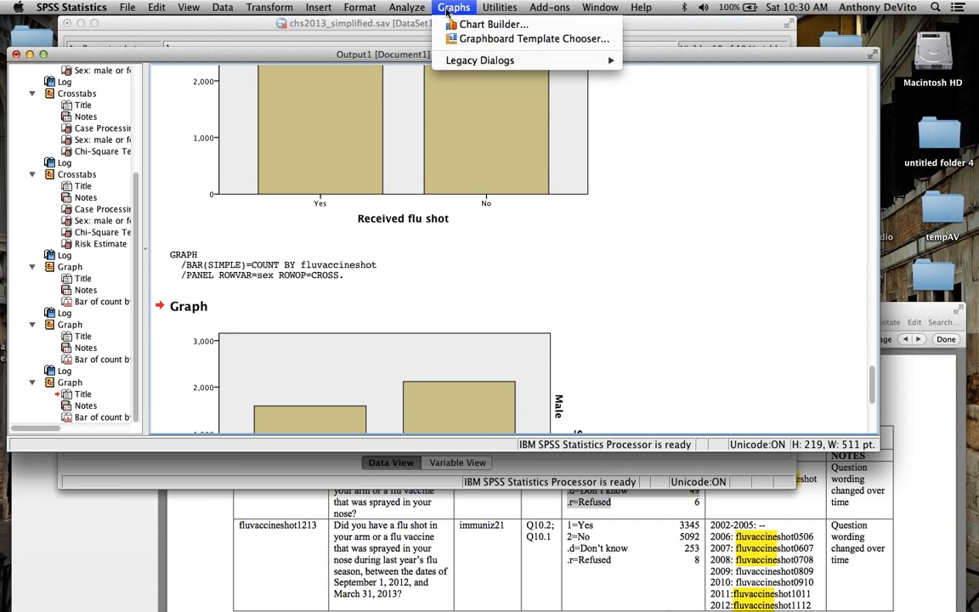
mouse_move(594, 60)
click(665, 63)
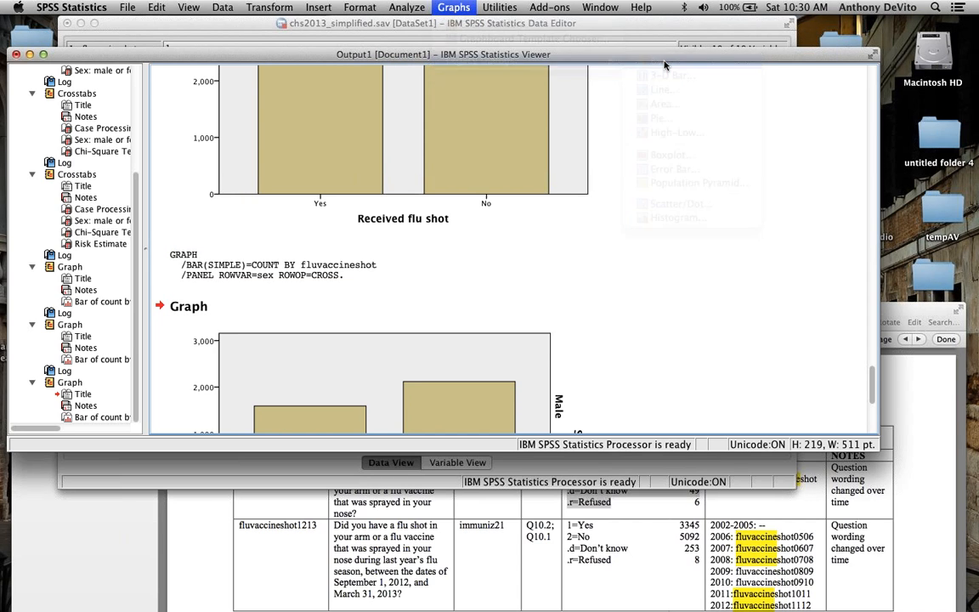
click(367, 200)
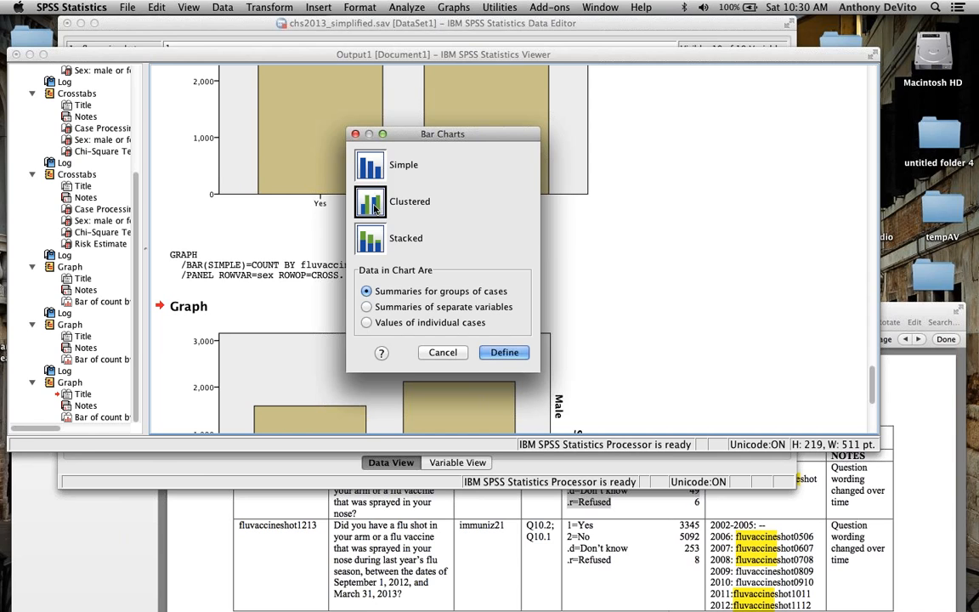
click(507, 352)
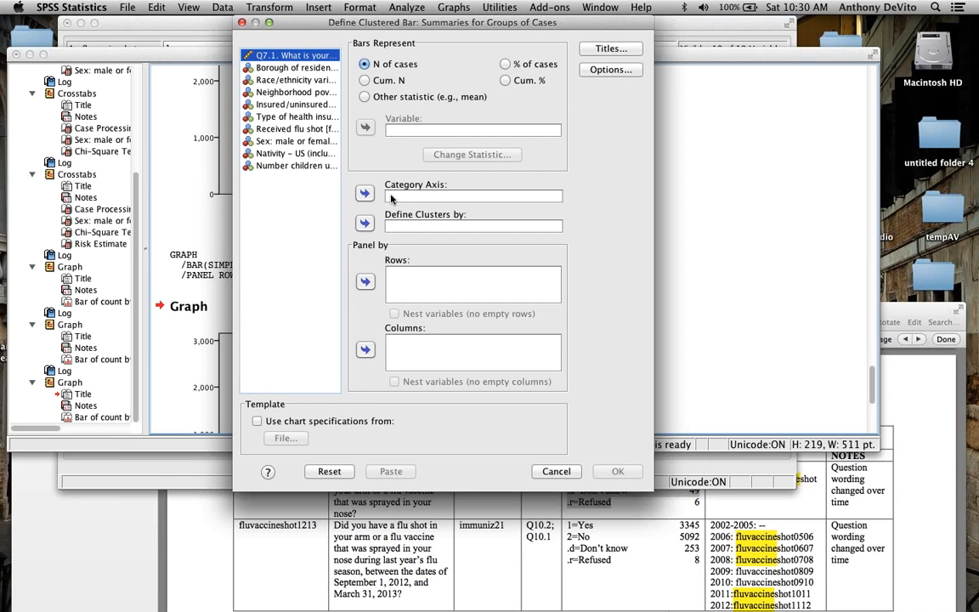
click(293, 141)
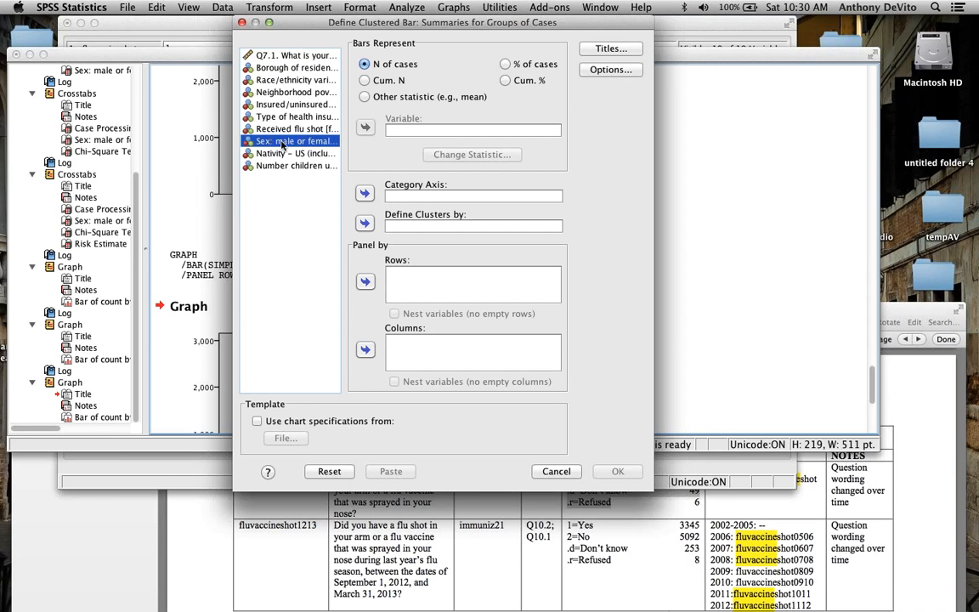
click(364, 194)
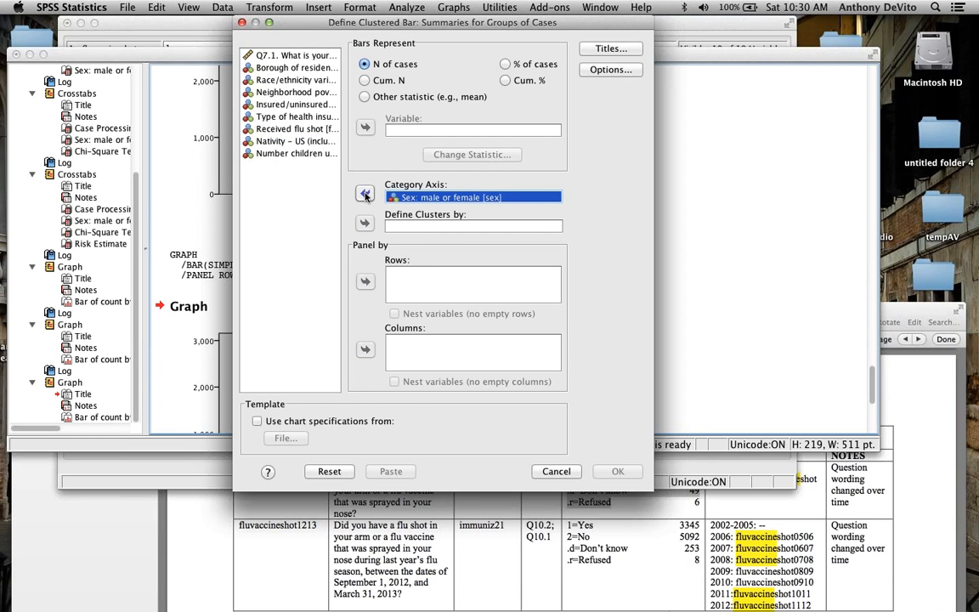
click(275, 130)
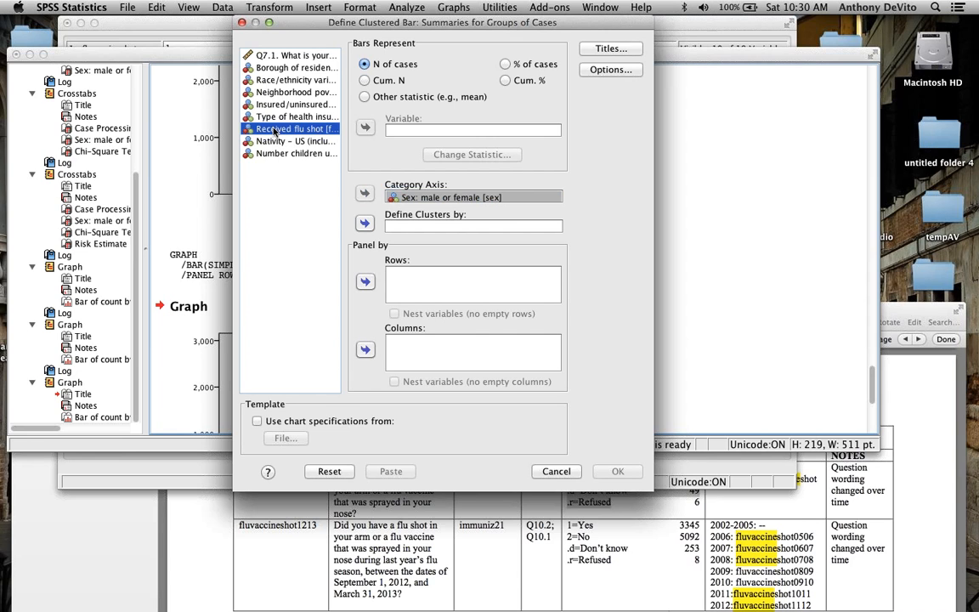
click(364, 223)
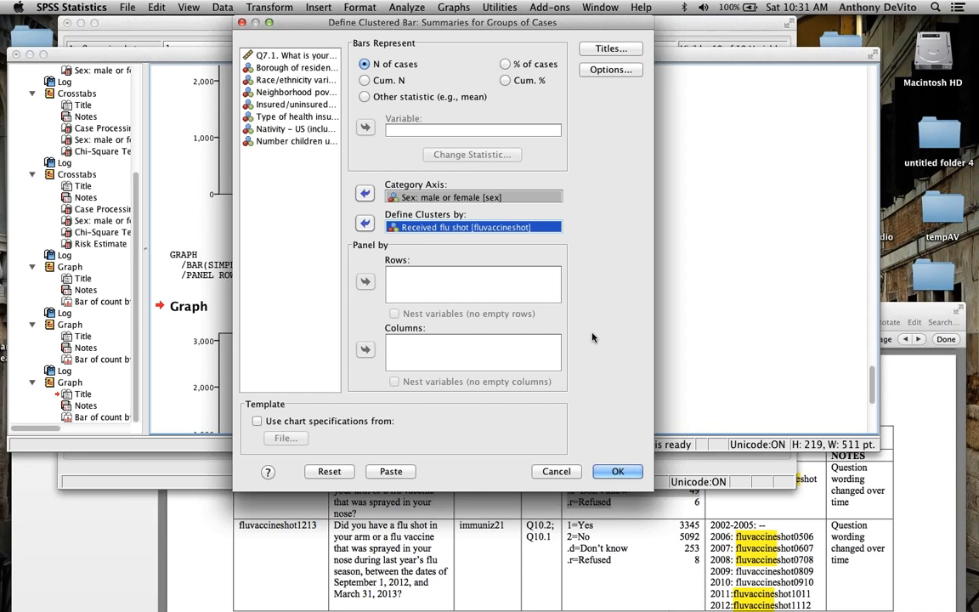
click(618, 472)
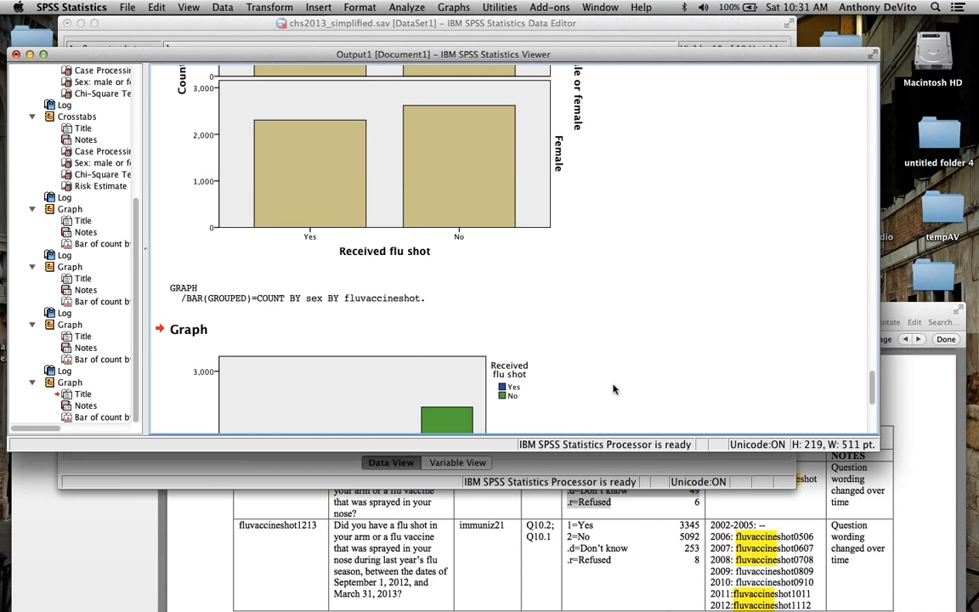
Step: Open the clustered bar chart of sex by Received flu shot in the Chart Editor and enlarge the editor window
click(523, 379)
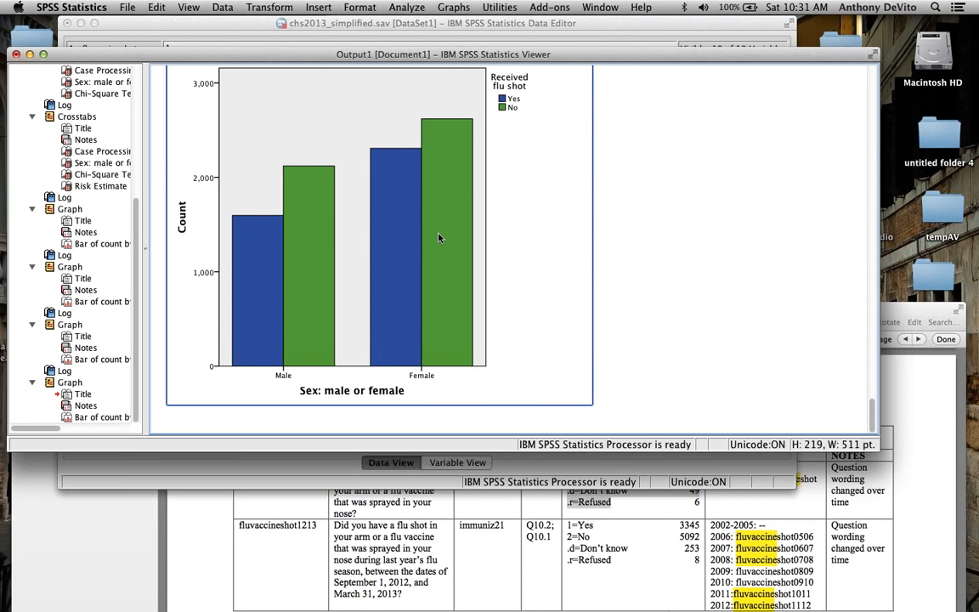
scroll(541, 226, up, 2)
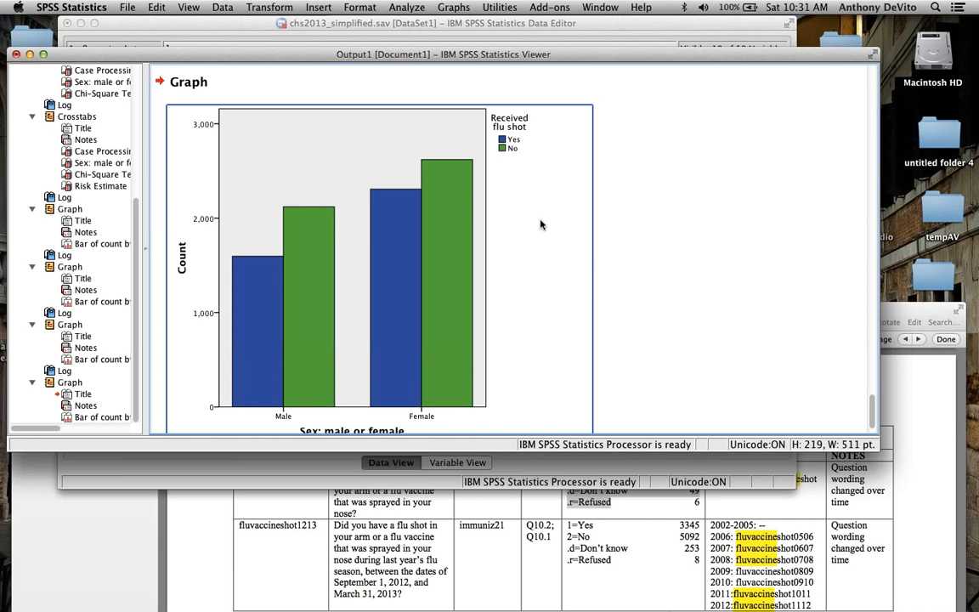
scroll(532, 224, down, 2)
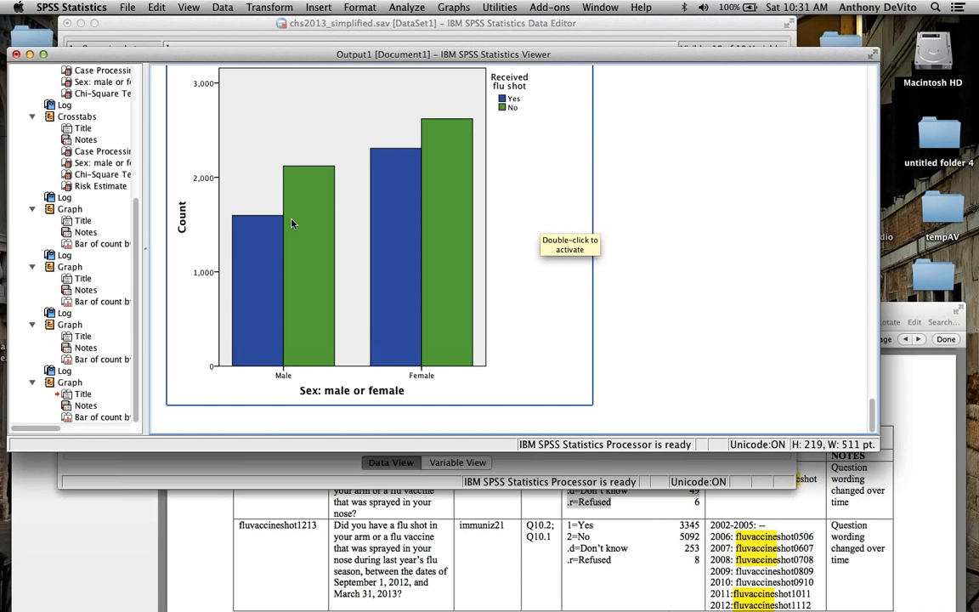
scroll(286, 223, up, 2)
scroll(285, 223, down, 2)
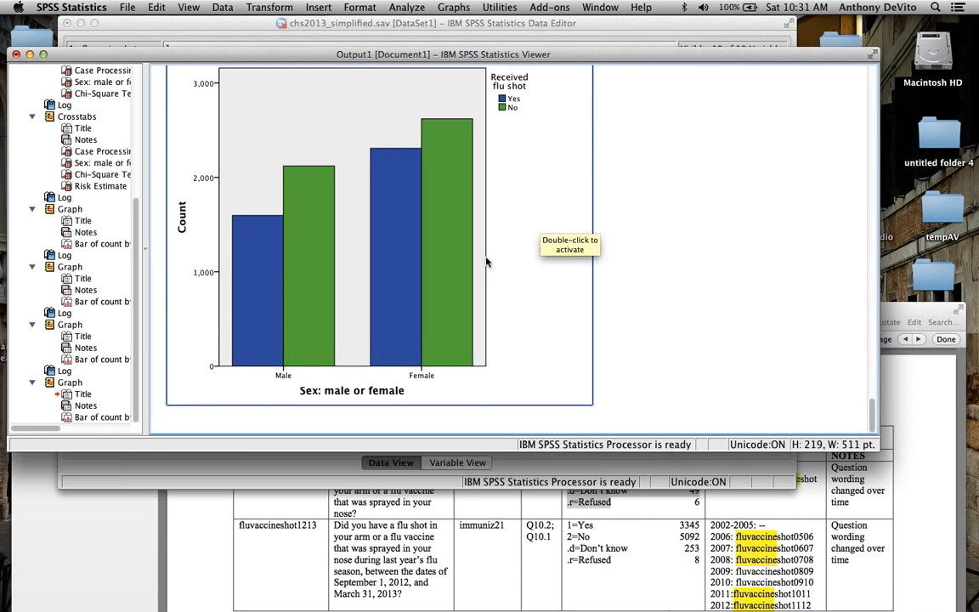
scroll(516, 231, up, 3)
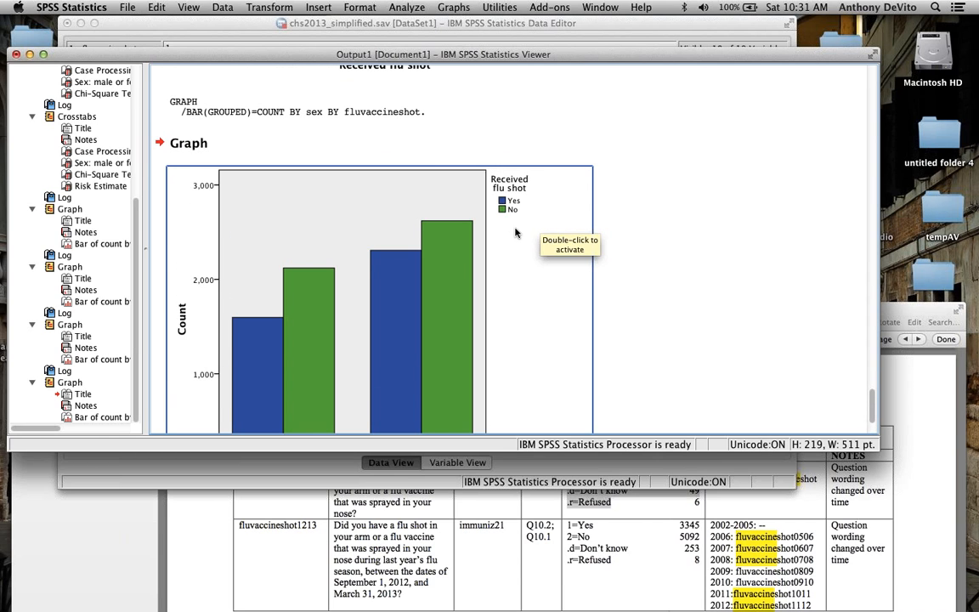
click(440, 216)
double_click(439, 216)
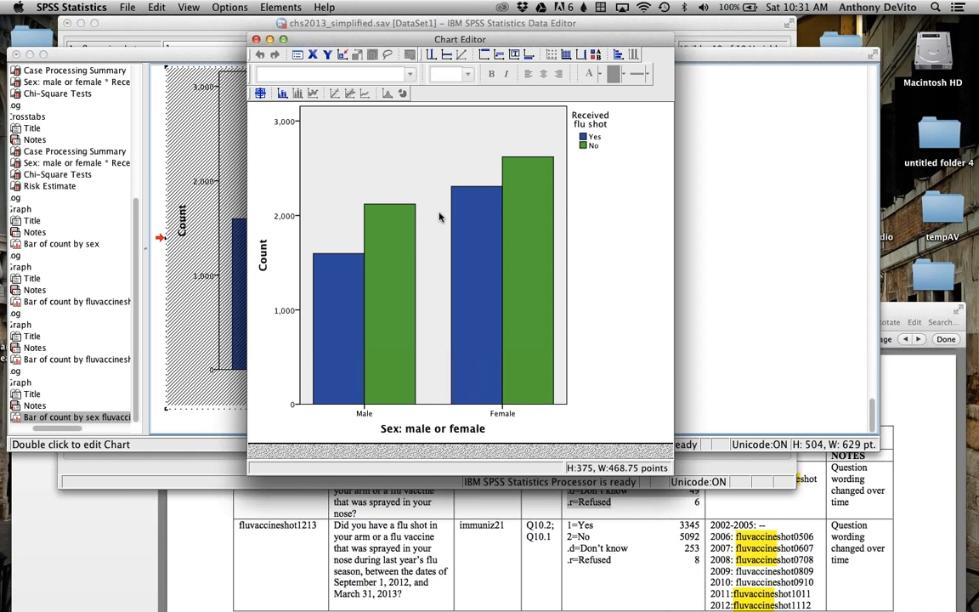
drag(671, 473, 800, 526)
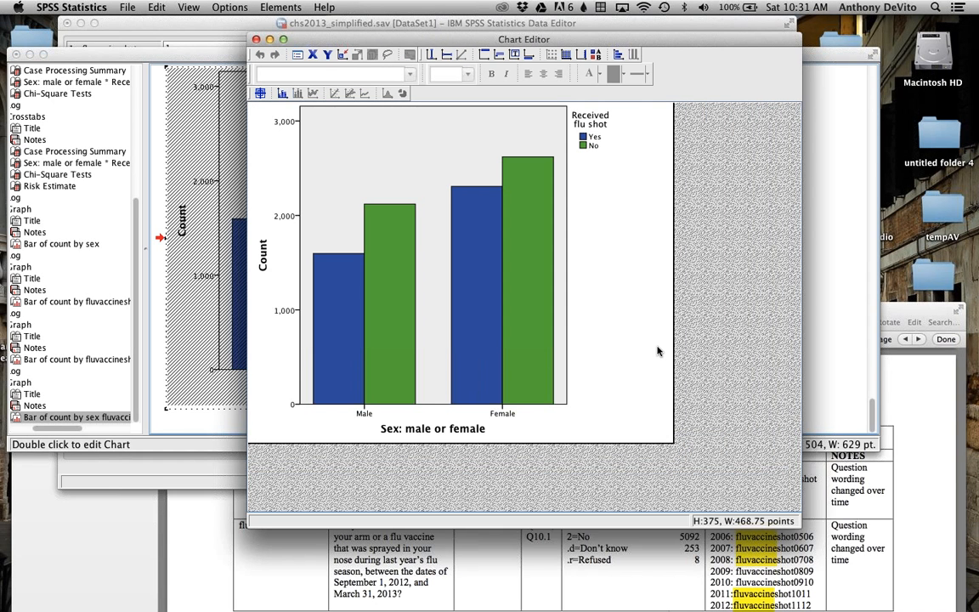
click(414, 431)
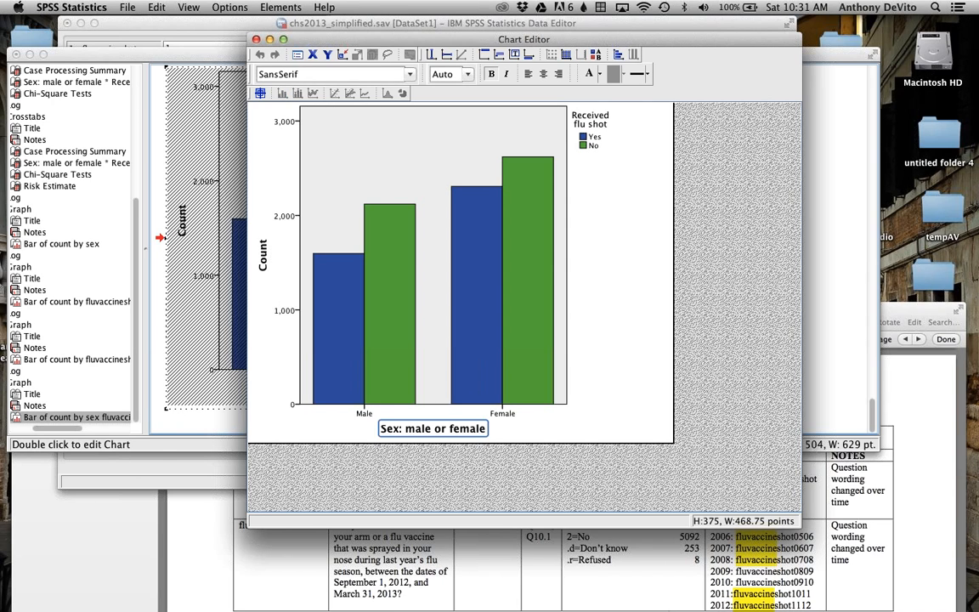
Step: Apply a 3-D depth effect to the bars of the clustered chart
double_click(525, 206)
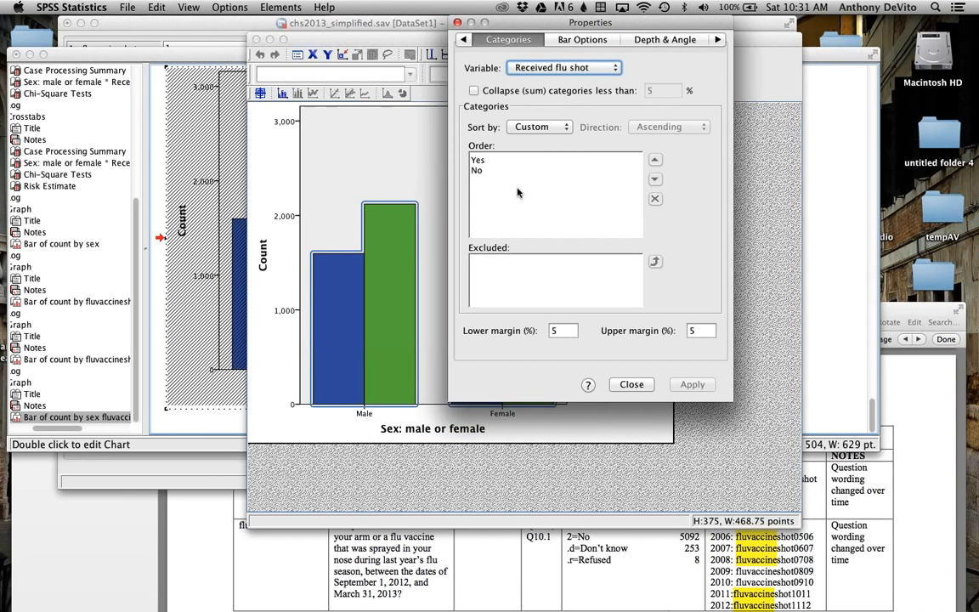
click(581, 40)
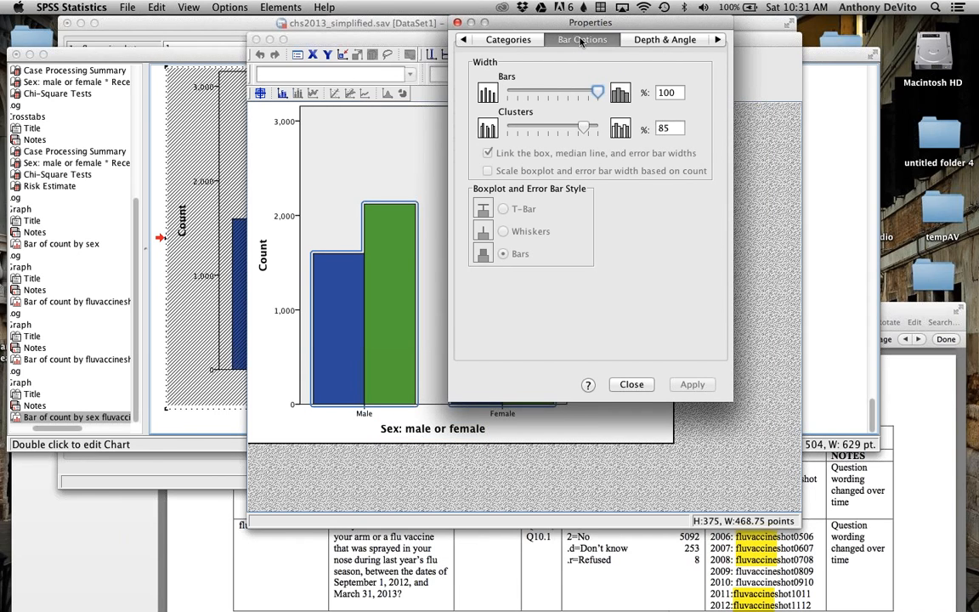
click(658, 39)
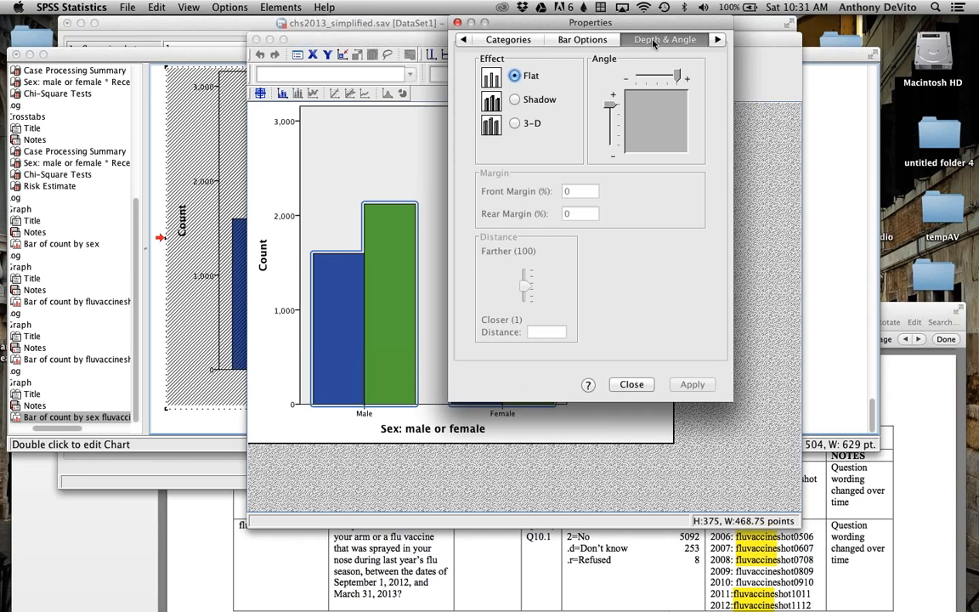
click(515, 124)
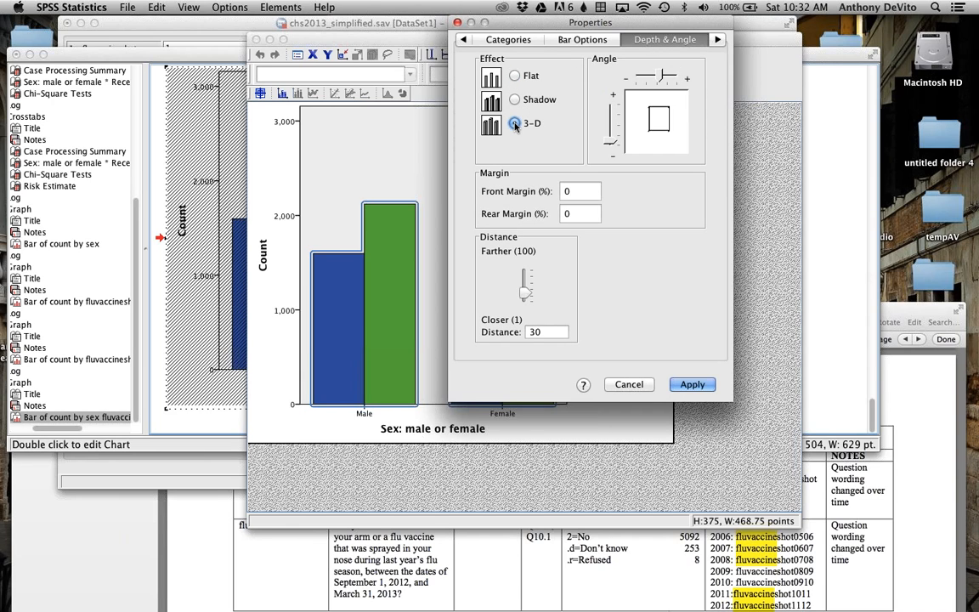
click(693, 384)
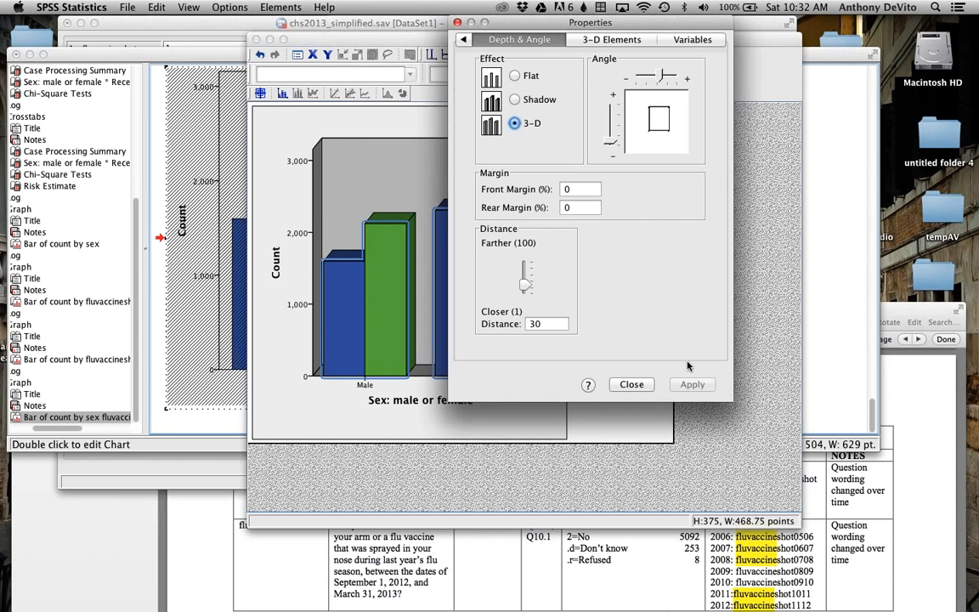
Step: Set the bars' depth effect back to Flat and close their properties
click(515, 75)
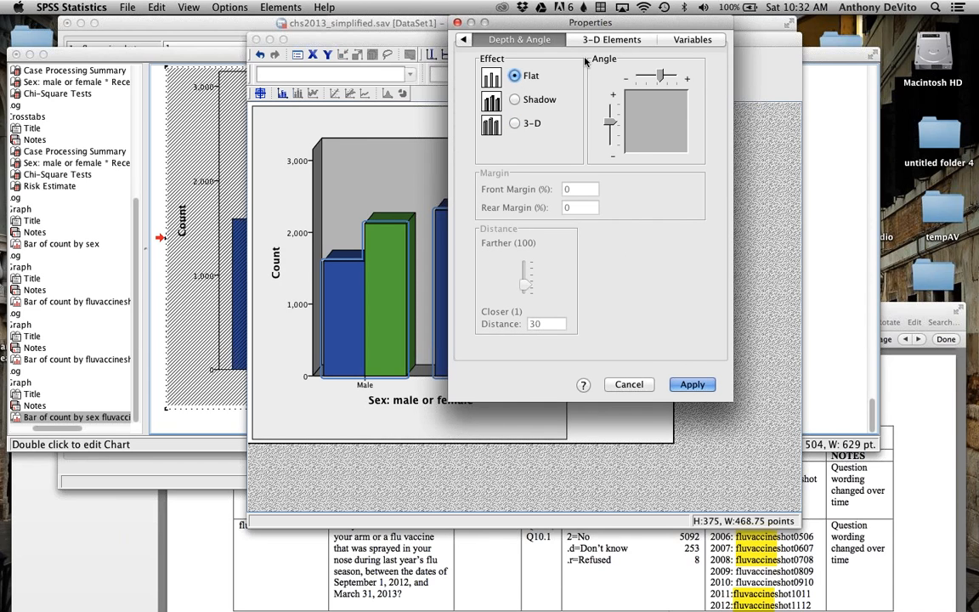
click(688, 387)
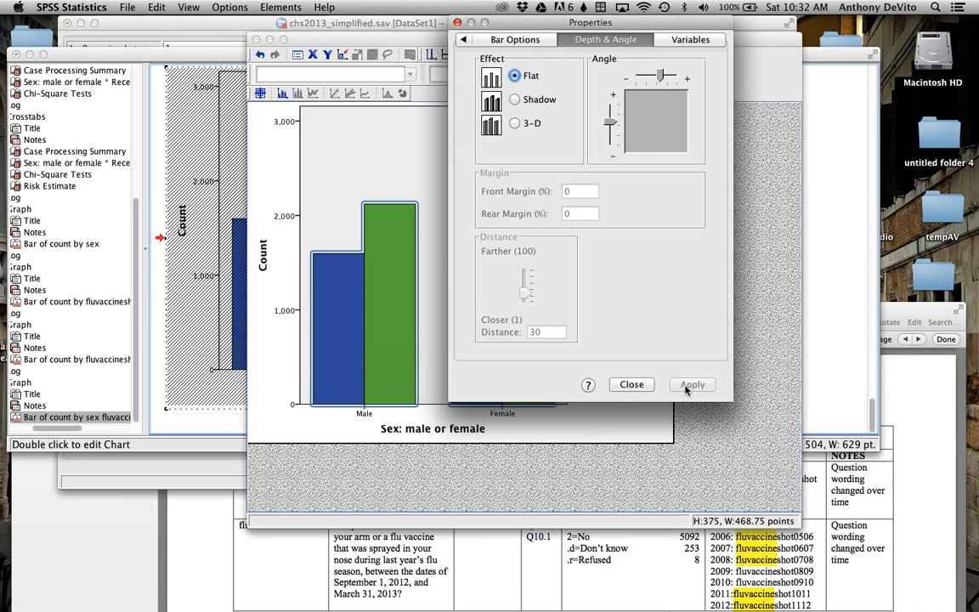
click(463, 39)
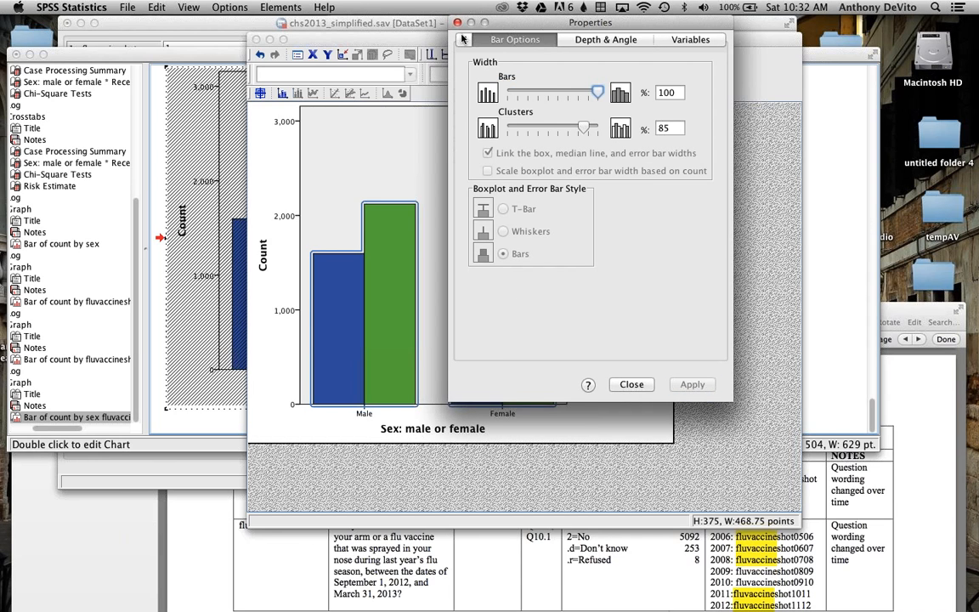
click(458, 23)
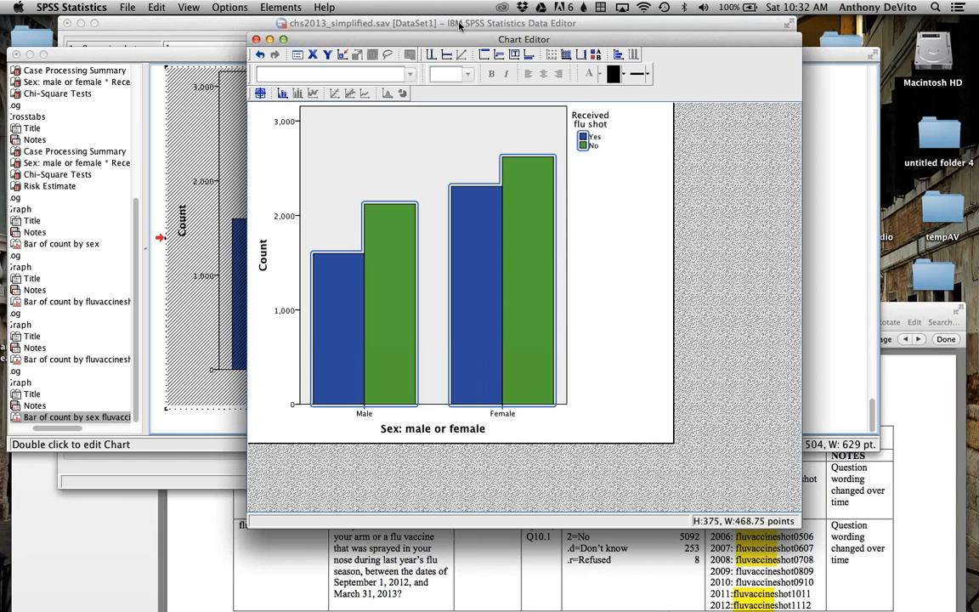
click(461, 243)
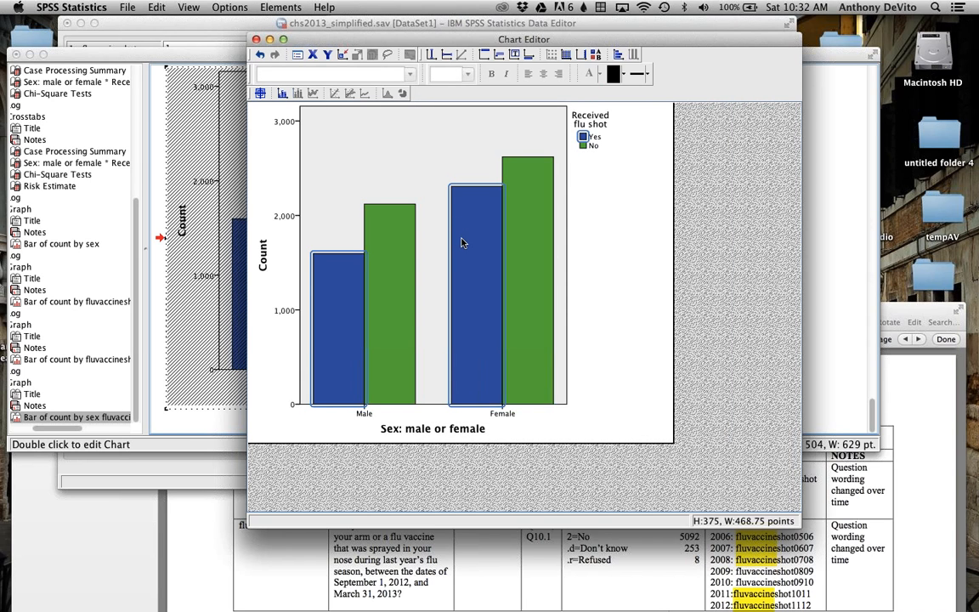
double_click(461, 243)
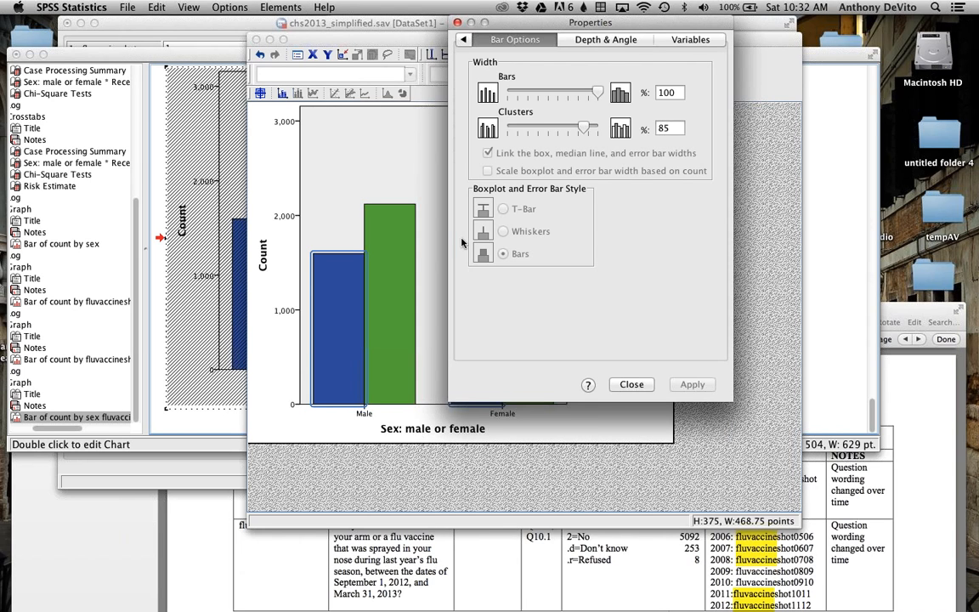
click(458, 23)
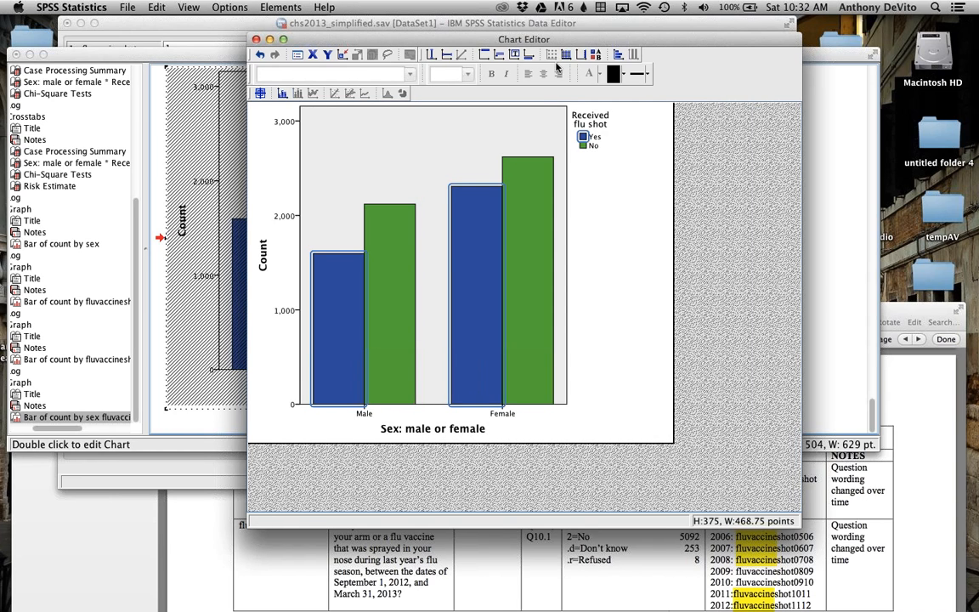
Step: Hide the Received flu shot legend in the clustered bar chart
click(595, 55)
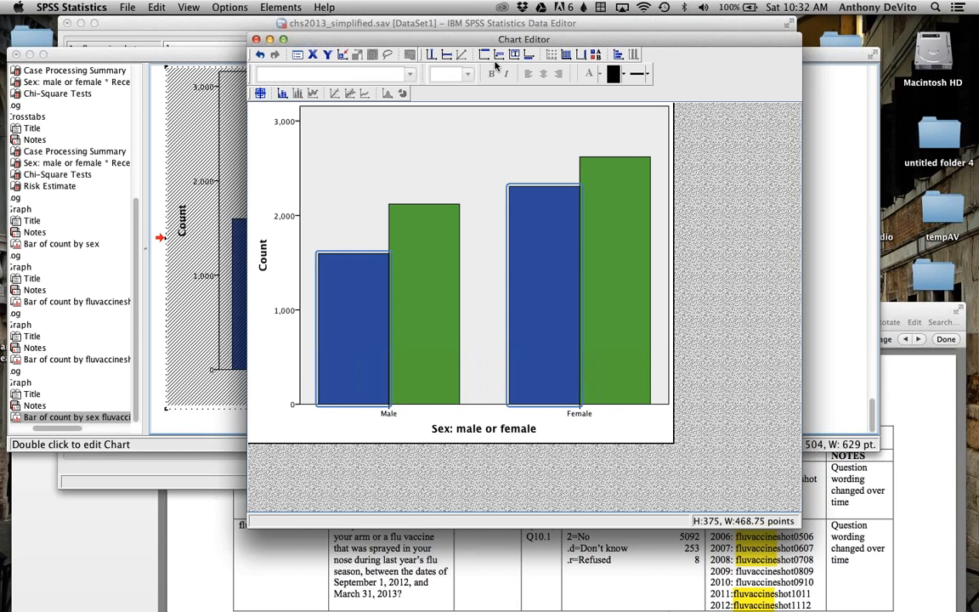
double_click(457, 431)
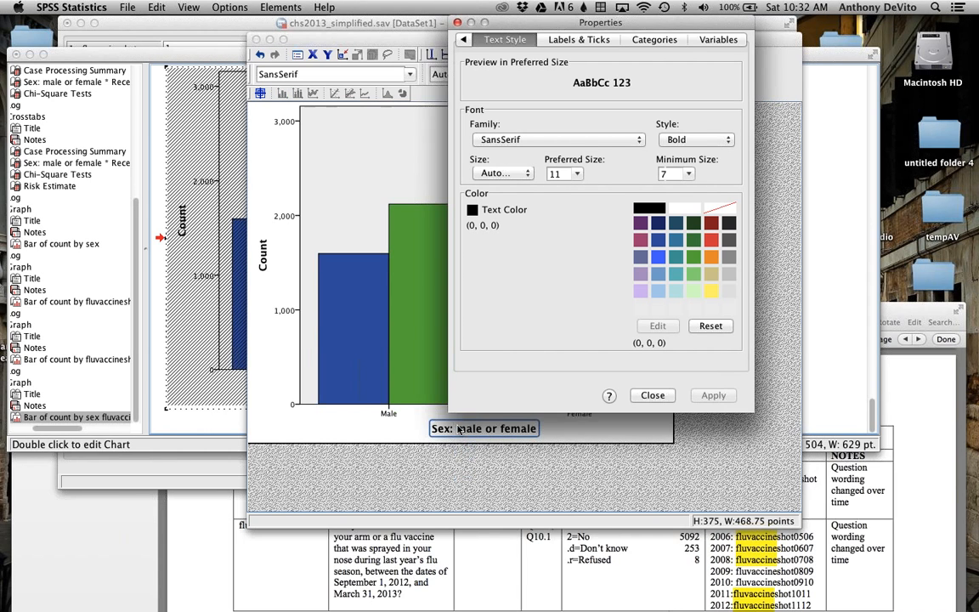
double_click(459, 430)
click(457, 430)
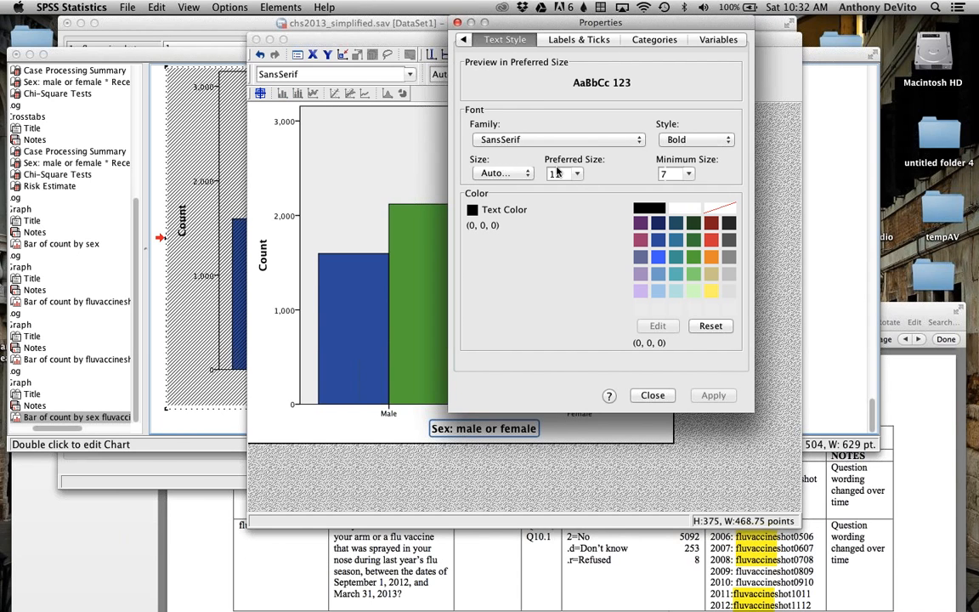
click(457, 23)
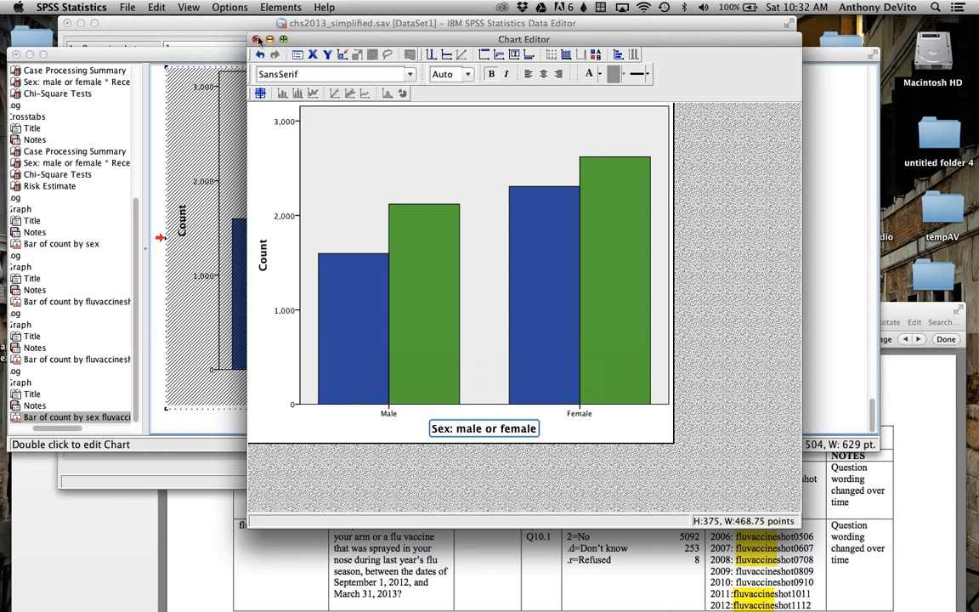
Step: Close the chart editor and the output document to return to the dataset
drag(301, 41, 333, 21)
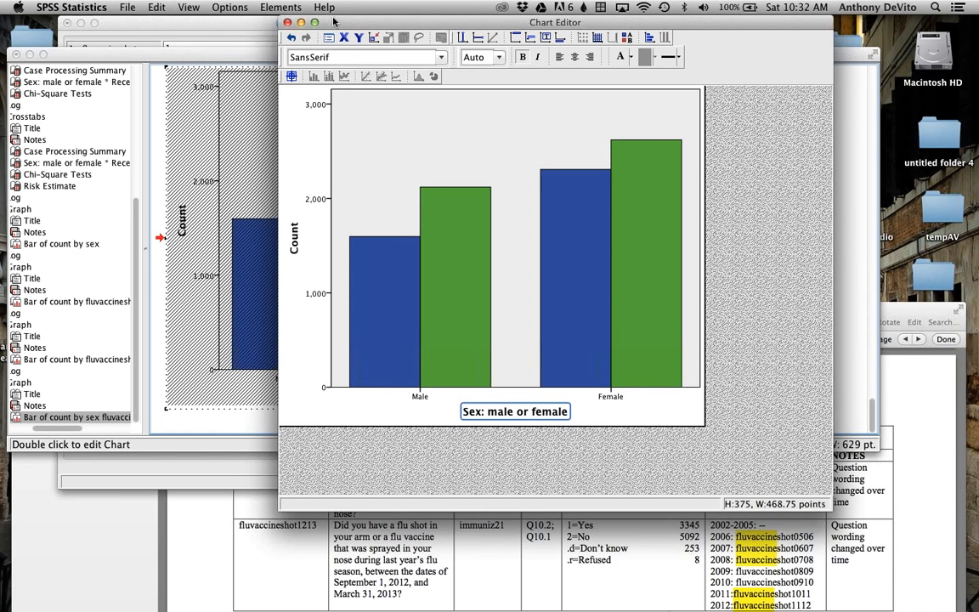
click(287, 22)
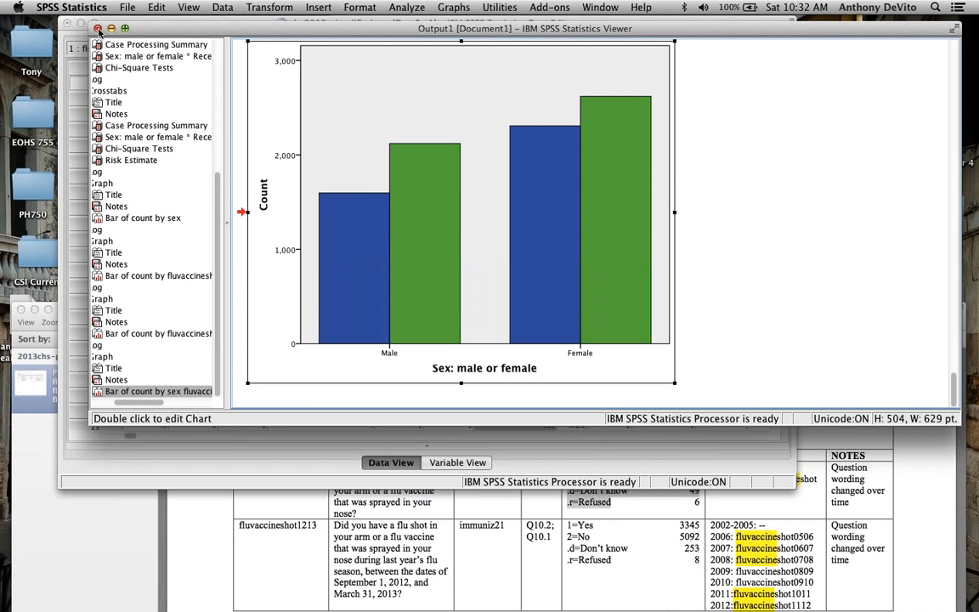
click(97, 28)
click(629, 255)
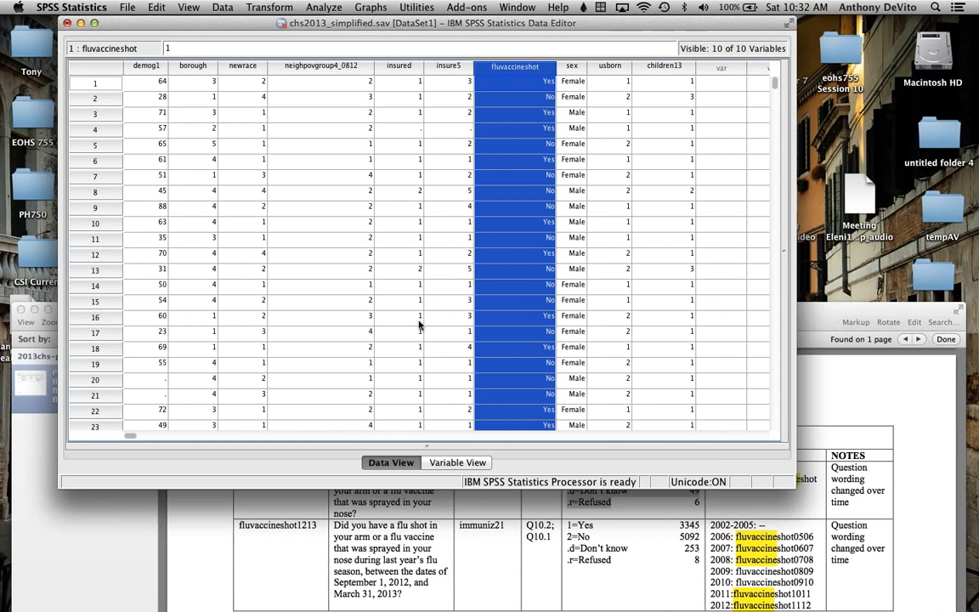
Step: Examine the insured and insure5 columns in the dataset
scroll(419, 324, down, 5)
scroll(419, 324, up, 5)
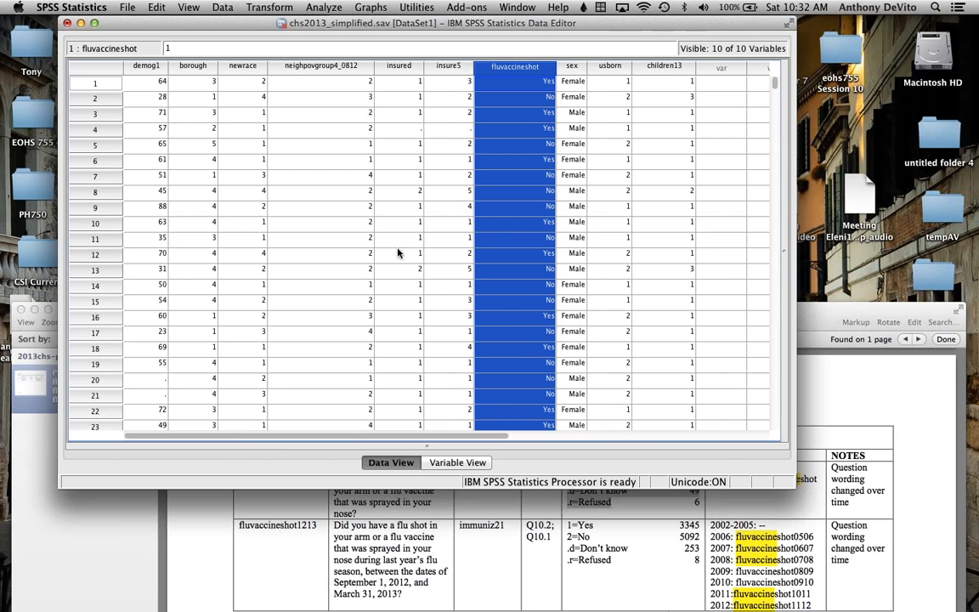
click(430, 69)
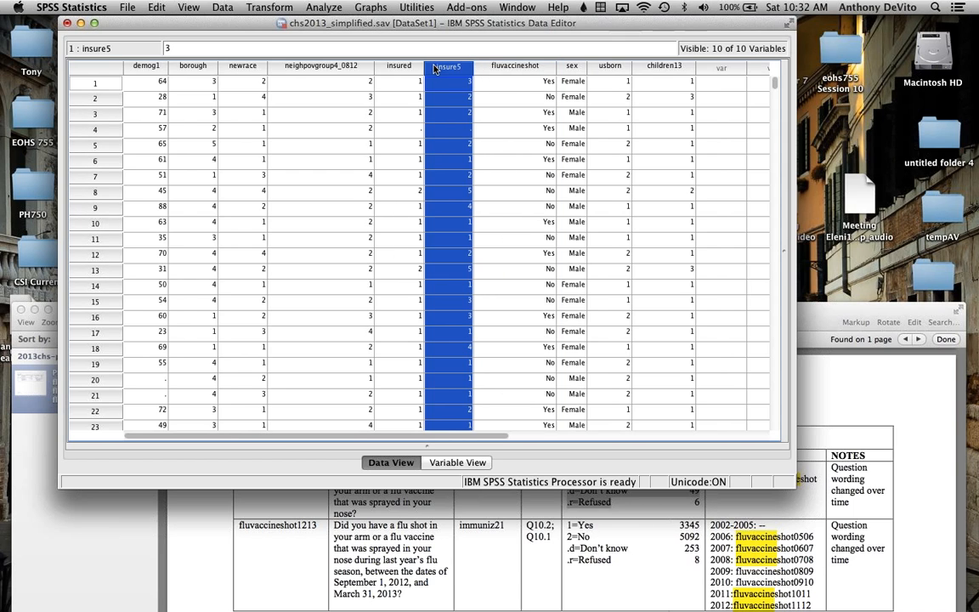
click(406, 72)
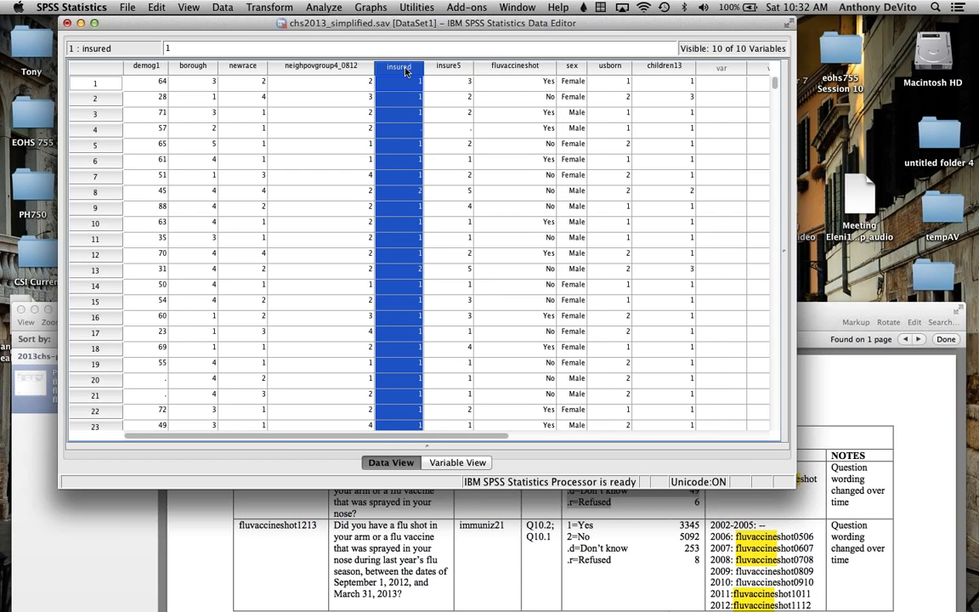
click(451, 68)
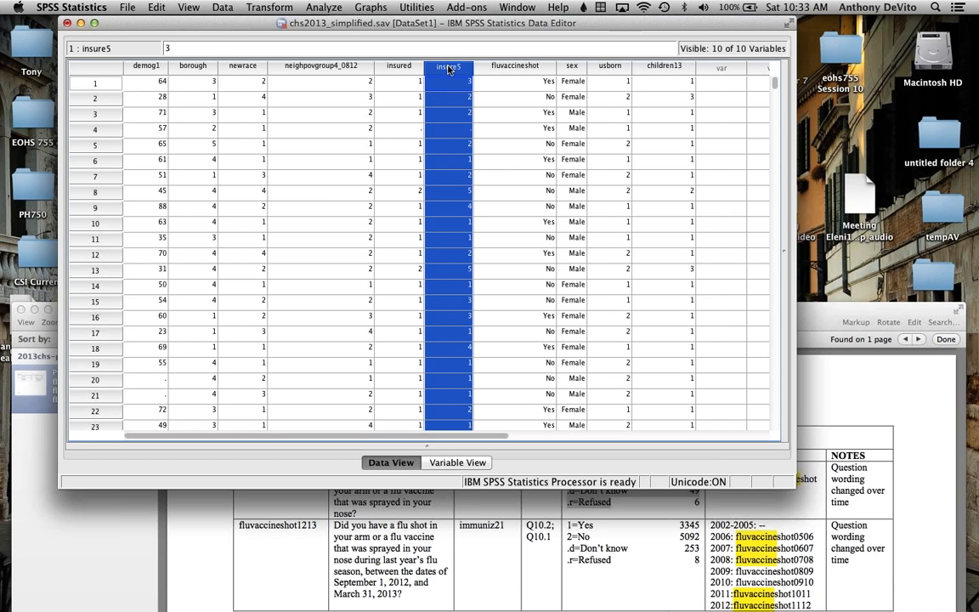
Step: Show the variable definitions and widen the Label column to make the full insure5 label readable
click(457, 462)
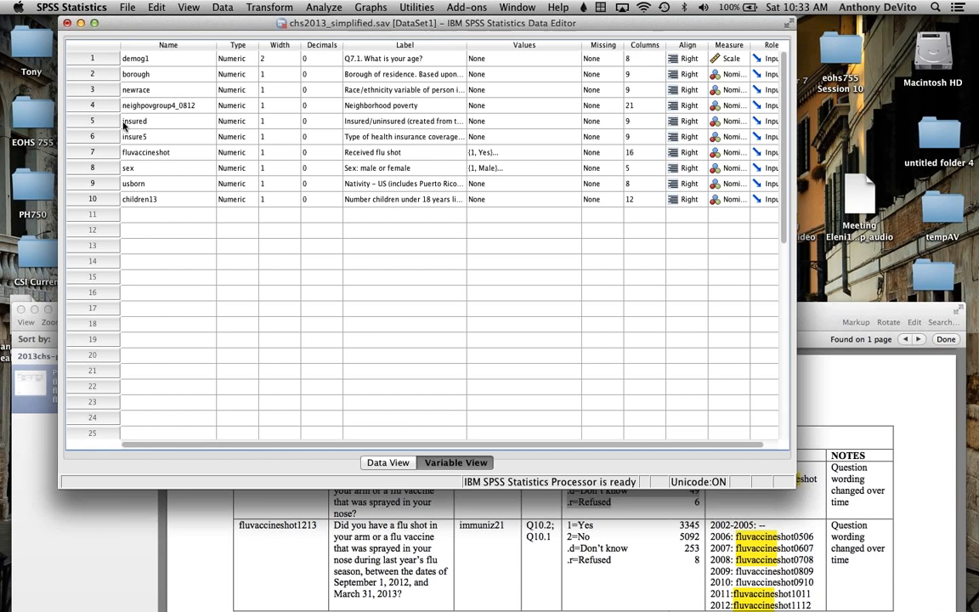
click(73, 136)
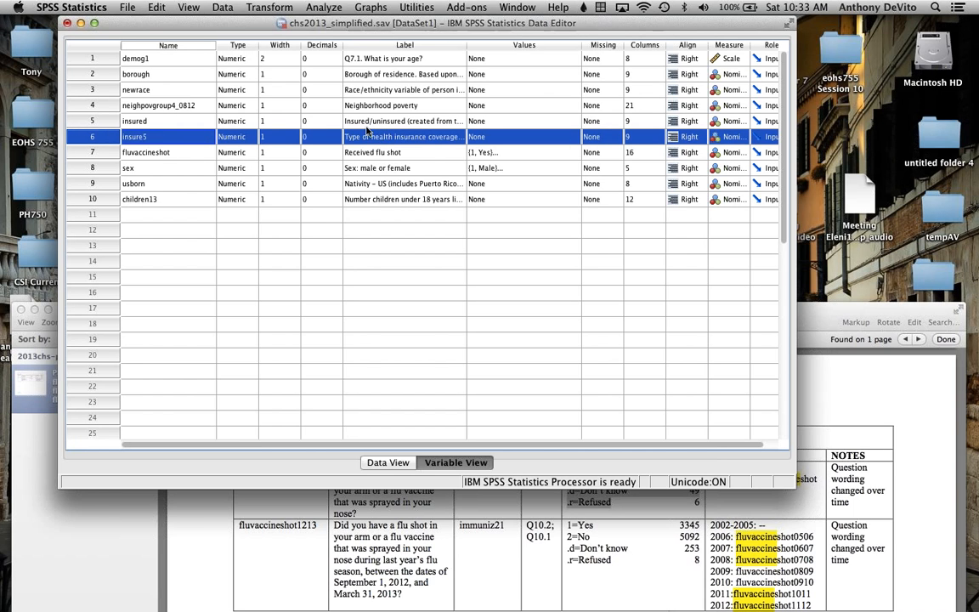
click(453, 200)
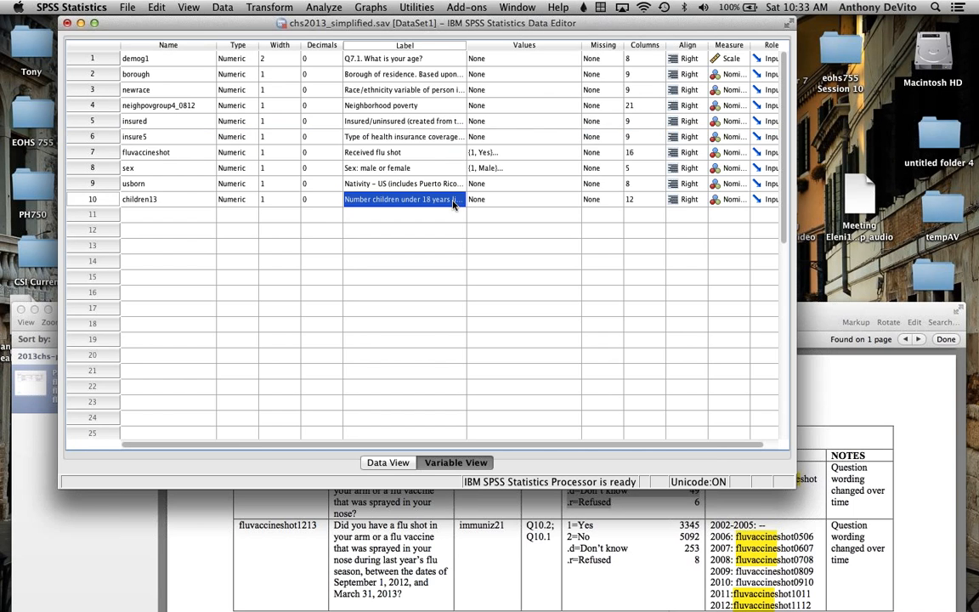
click(387, 134)
drag(467, 42, 543, 45)
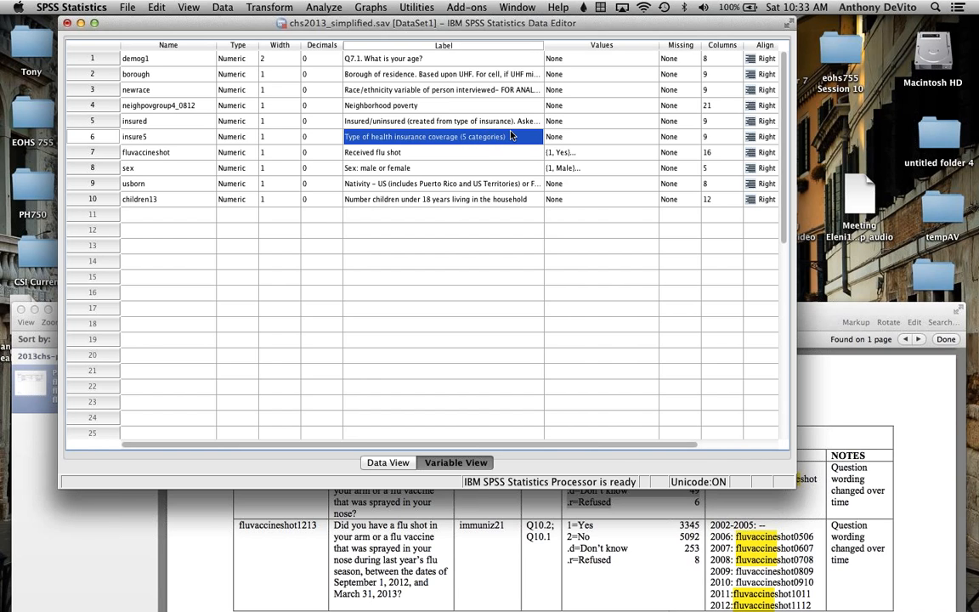
Step: Check the value labels of the insure5 variable and leave them unchanged
click(595, 140)
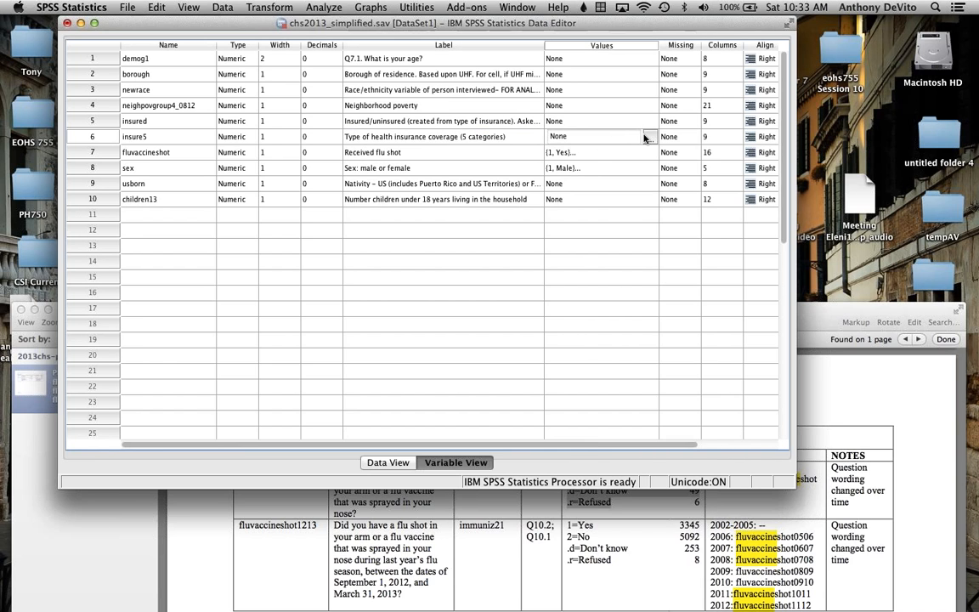
click(649, 137)
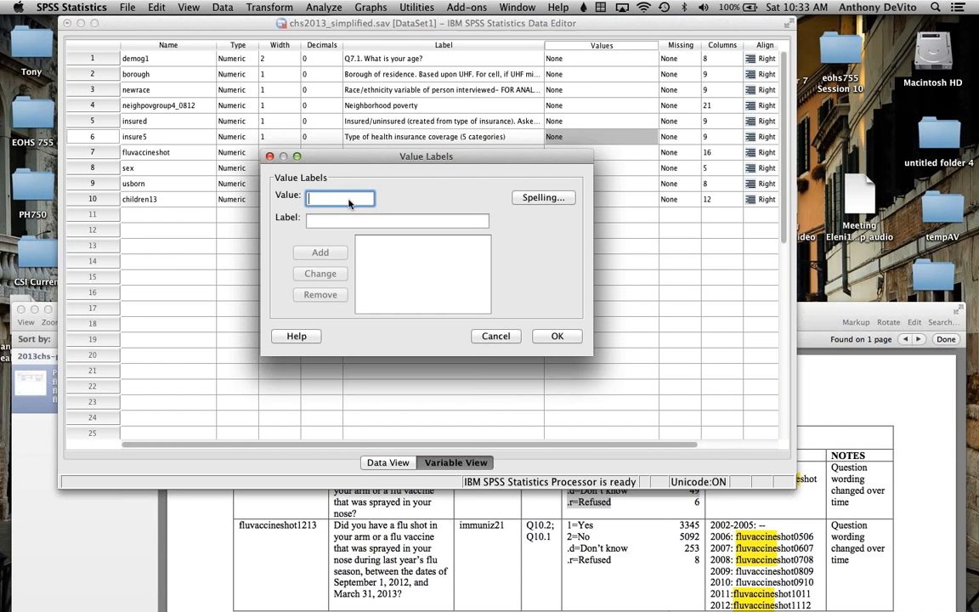
click(496, 336)
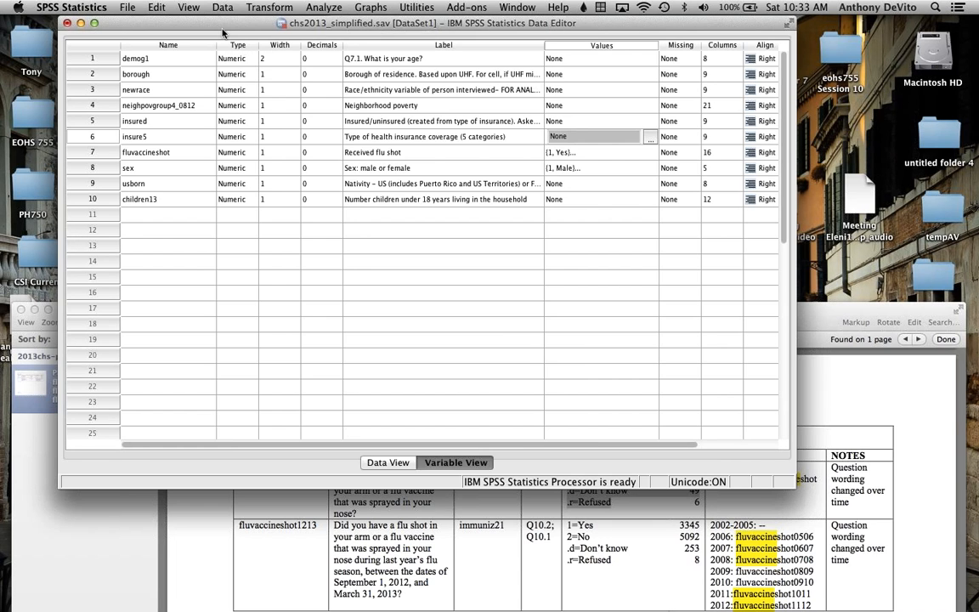
Step: Minimize the chs2013_simplified.sav dataset window and close the NYC CHS 2013 folder window behind it
drag(223, 26, 156, 24)
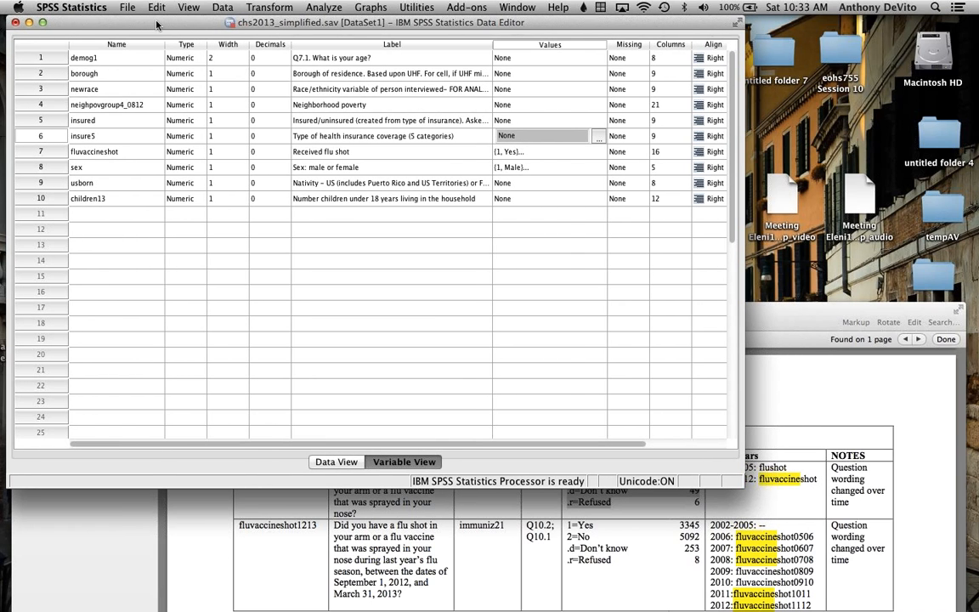
drag(101, 28, 97, 34)
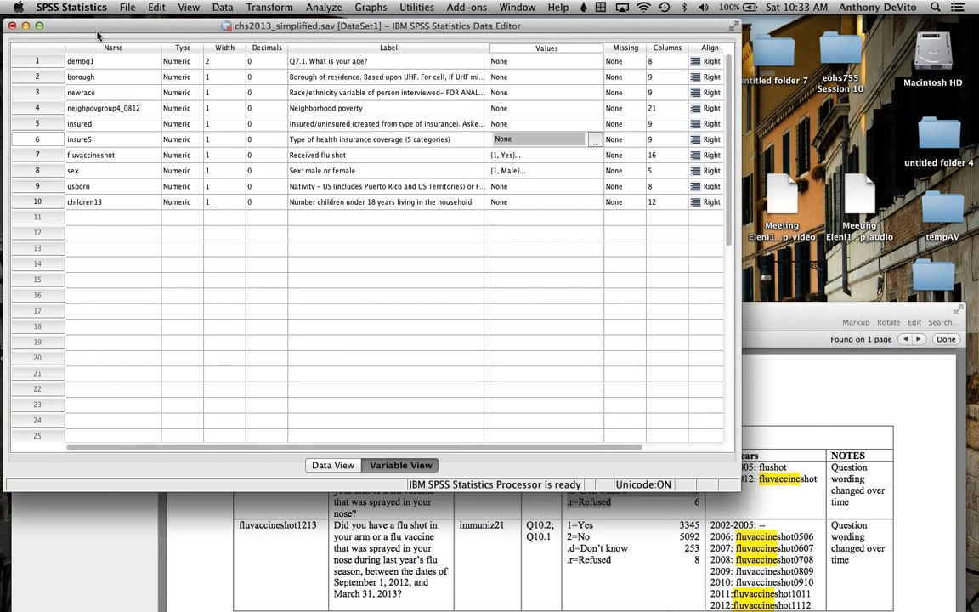
click(25, 27)
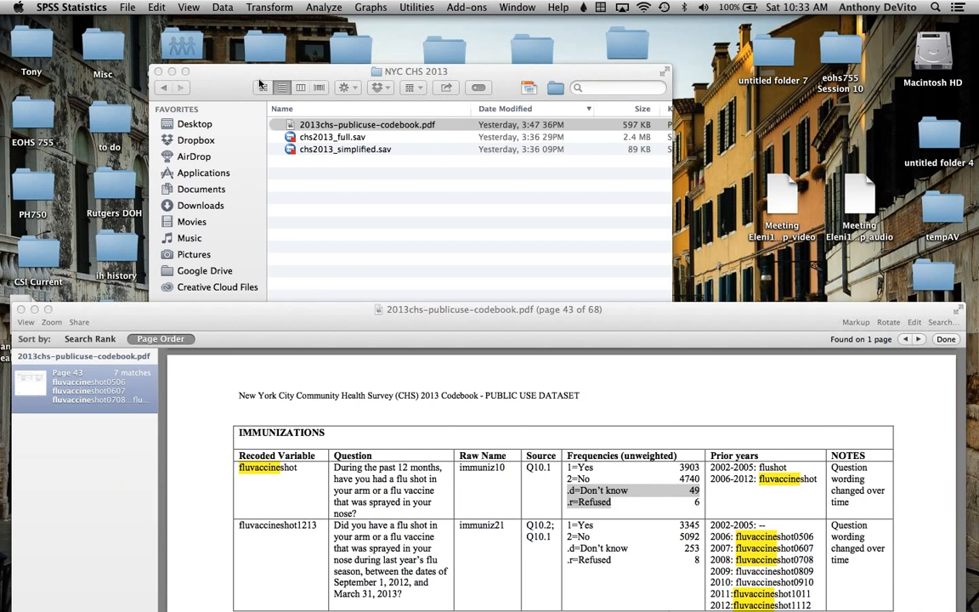
click(351, 214)
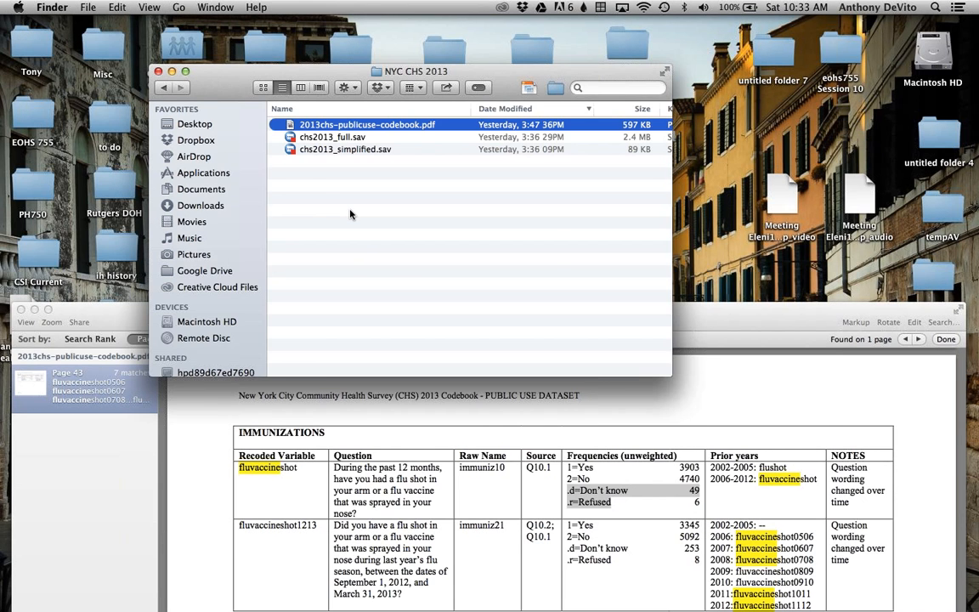
click(342, 137)
click(323, 150)
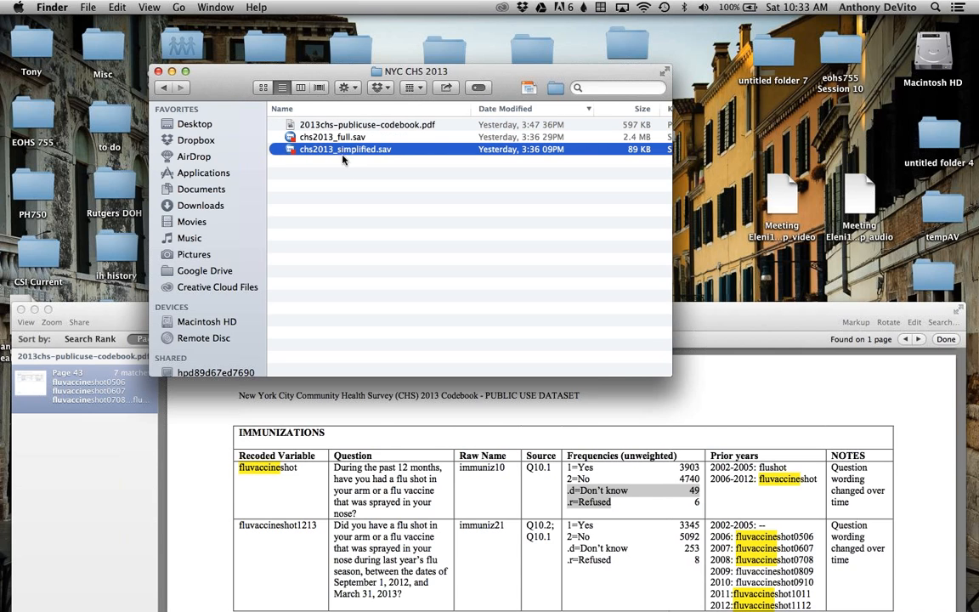
click(316, 175)
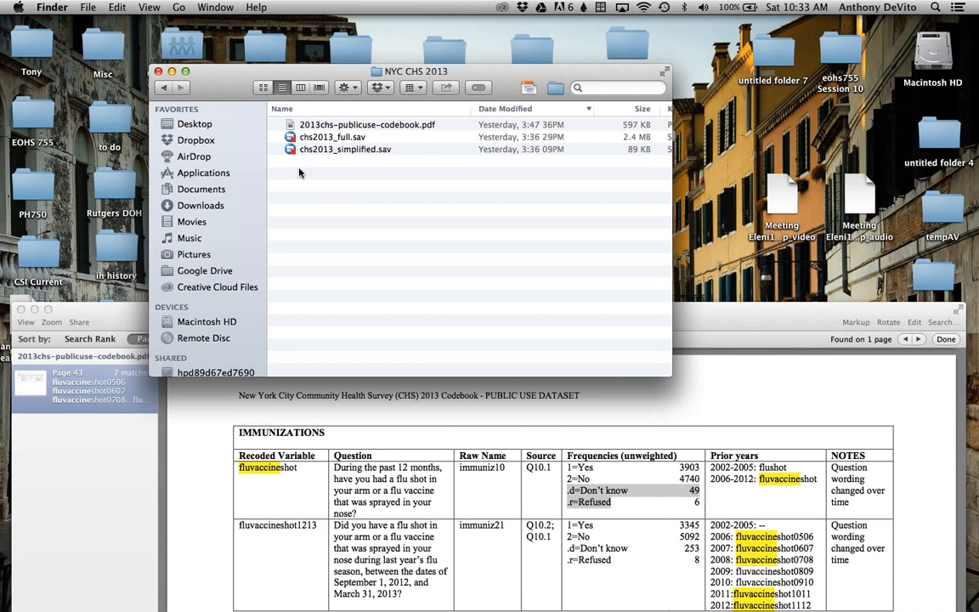
click(157, 73)
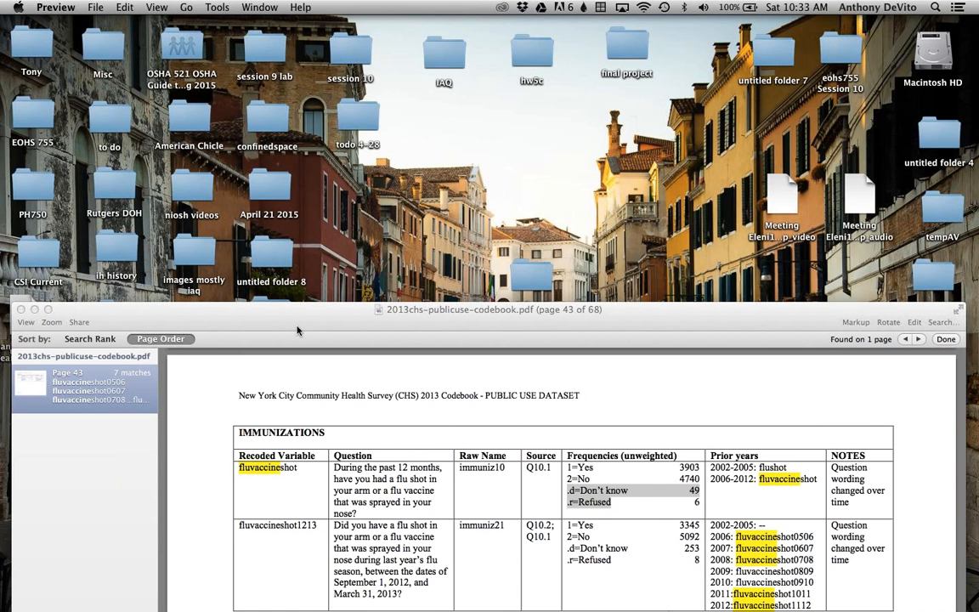
Step: Move the codebook window lower to uncover the desktop and check the contents of the 5-1-15 folder
drag(288, 326, 308, 382)
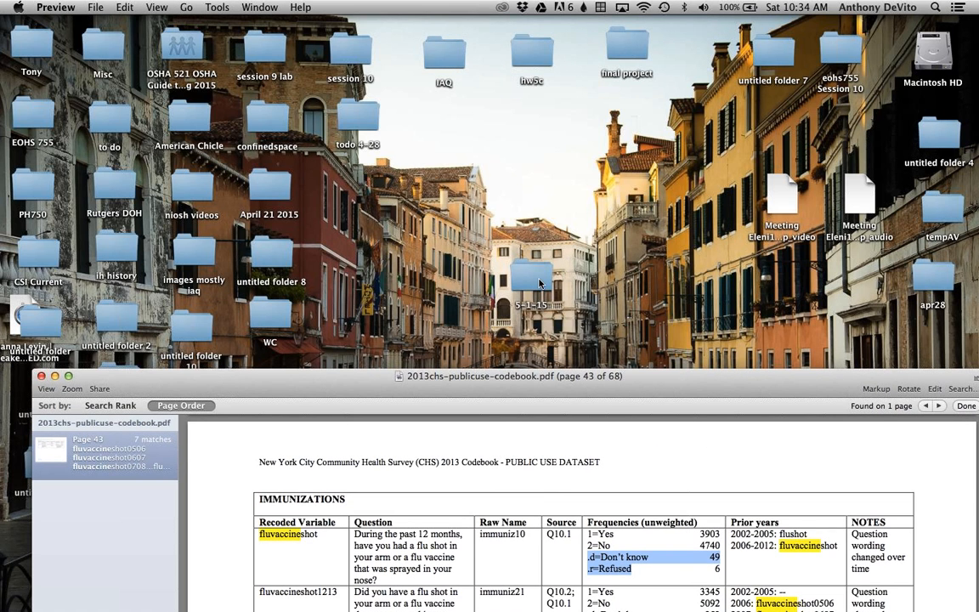
double_click(535, 283)
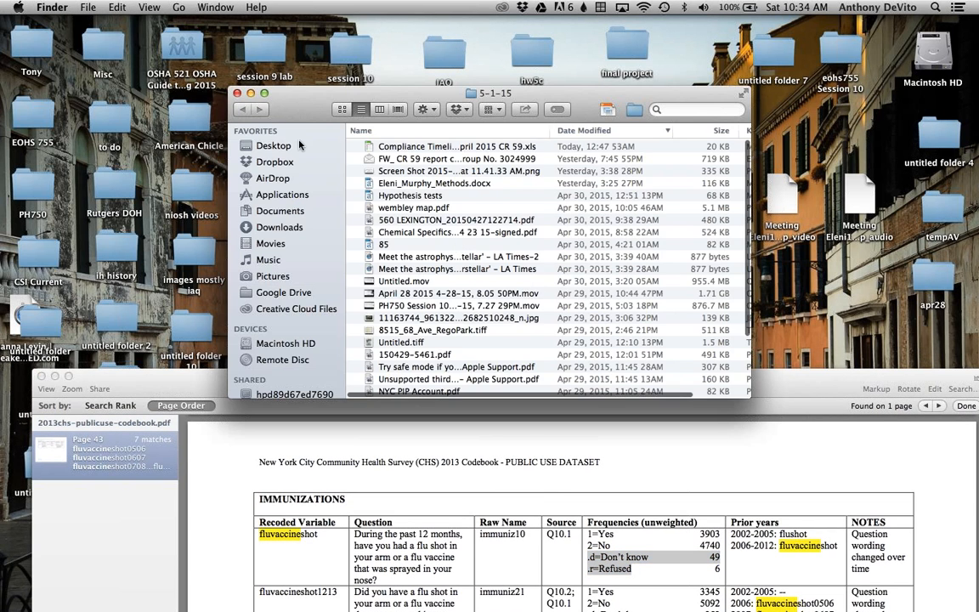
click(238, 93)
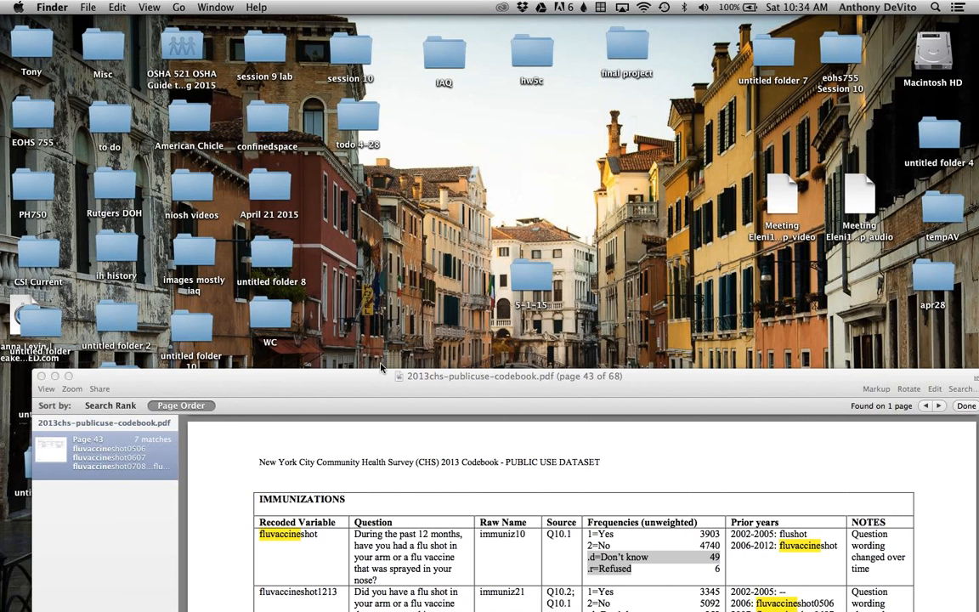
drag(388, 392, 375, 451)
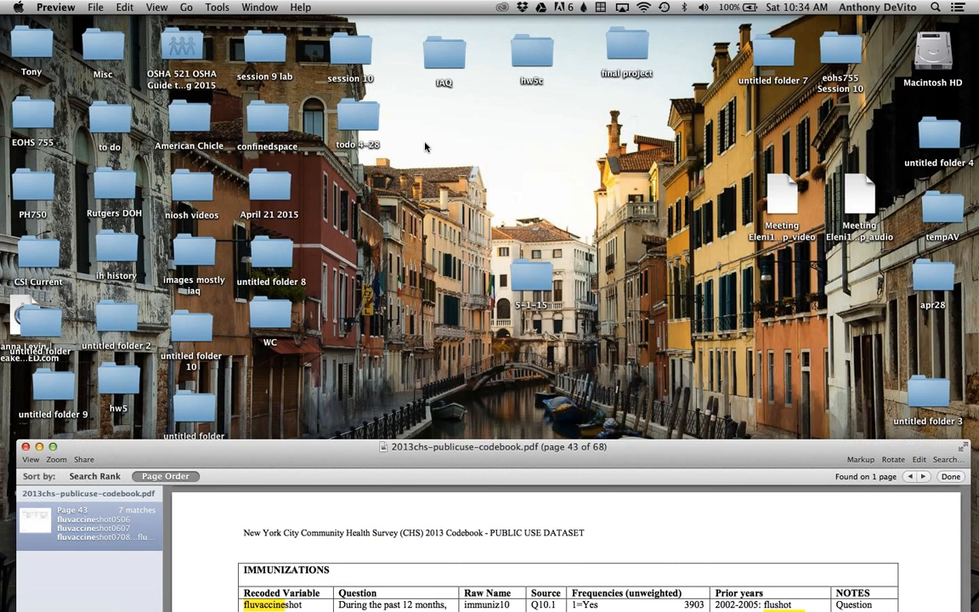
Step: List the Desktop contents in a widened Finder window, sorted by modification date with the newest first
click(271, 49)
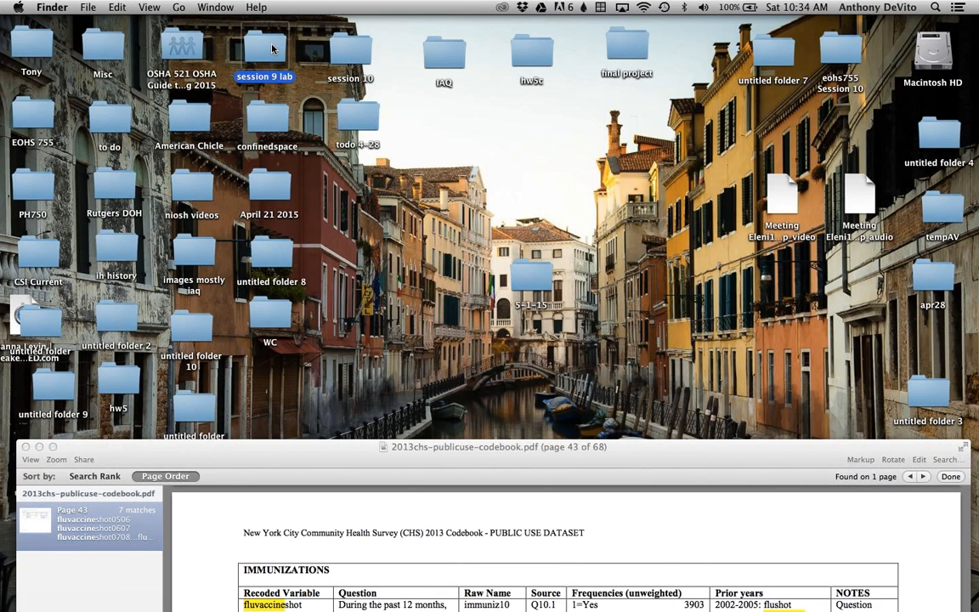
double_click(272, 49)
click(42, 150)
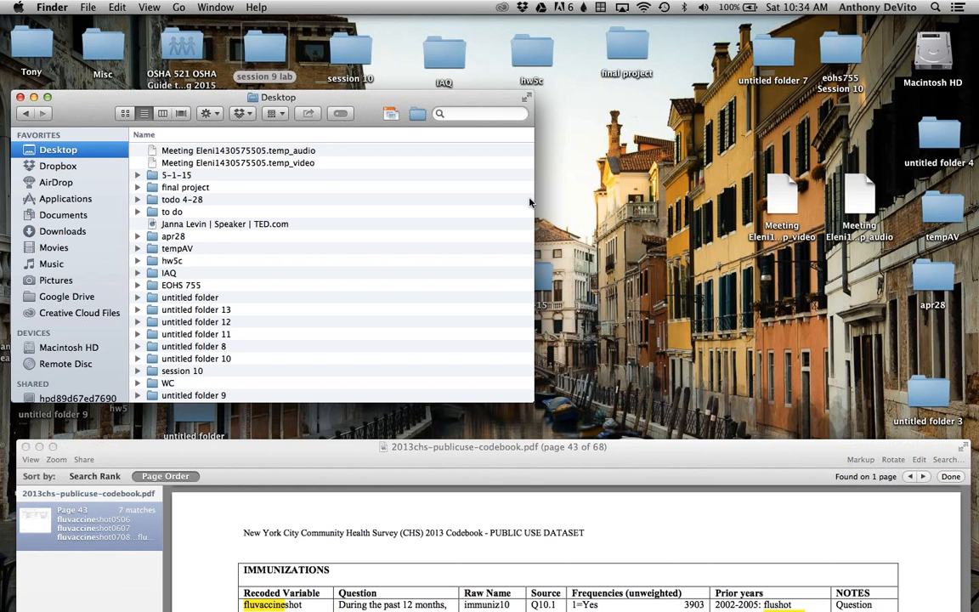
drag(535, 201, 746, 200)
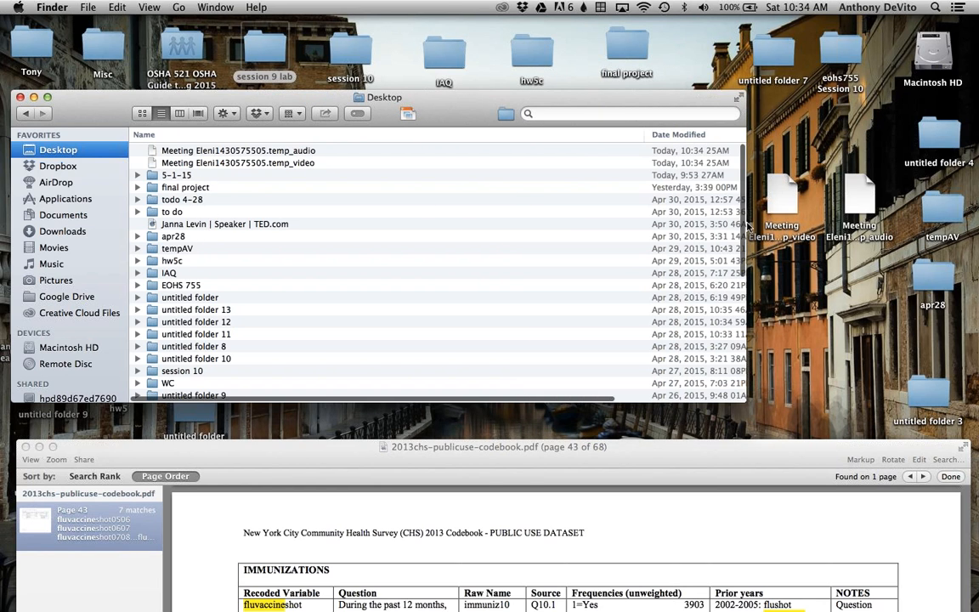
click(685, 136)
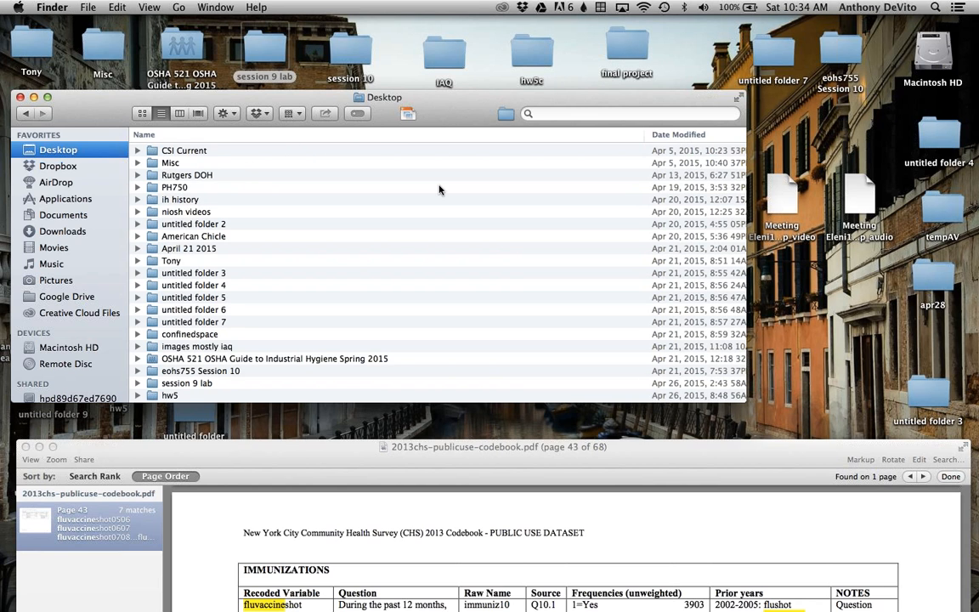
click(680, 135)
Step: Open the Biostatistics Project PDF from the Sample Projects folder inside the final project folder
double_click(210, 175)
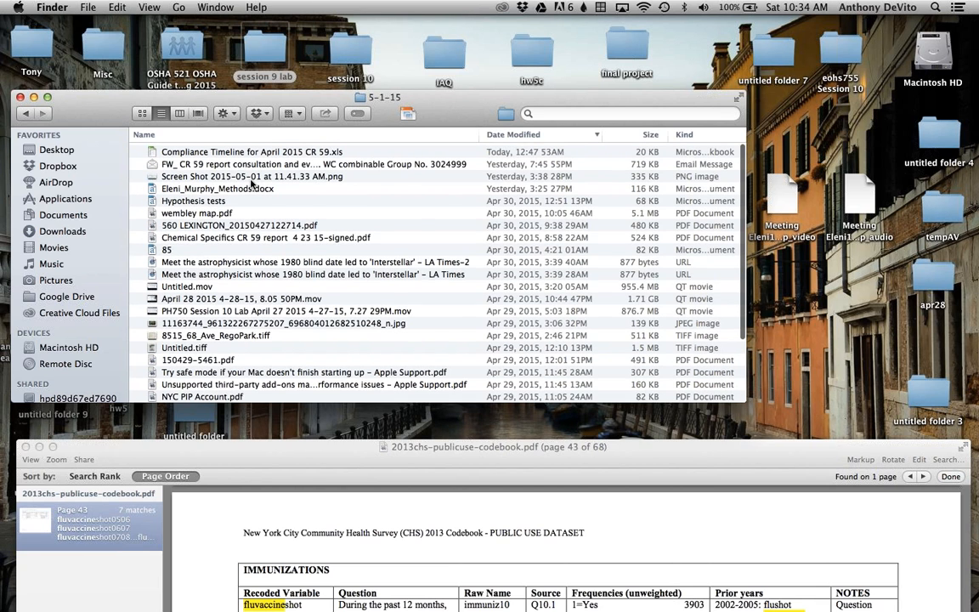
click(26, 113)
double_click(216, 188)
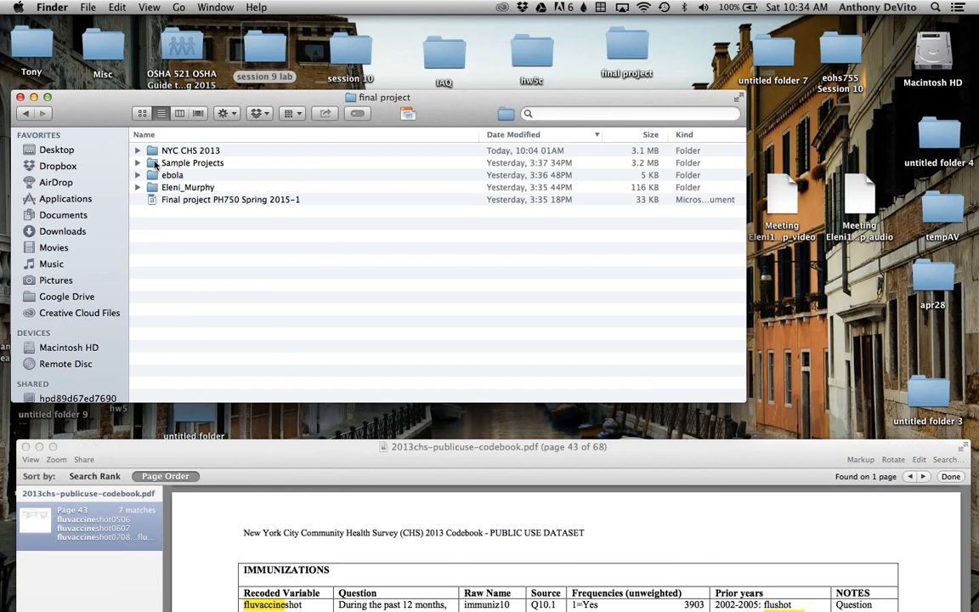
double_click(154, 164)
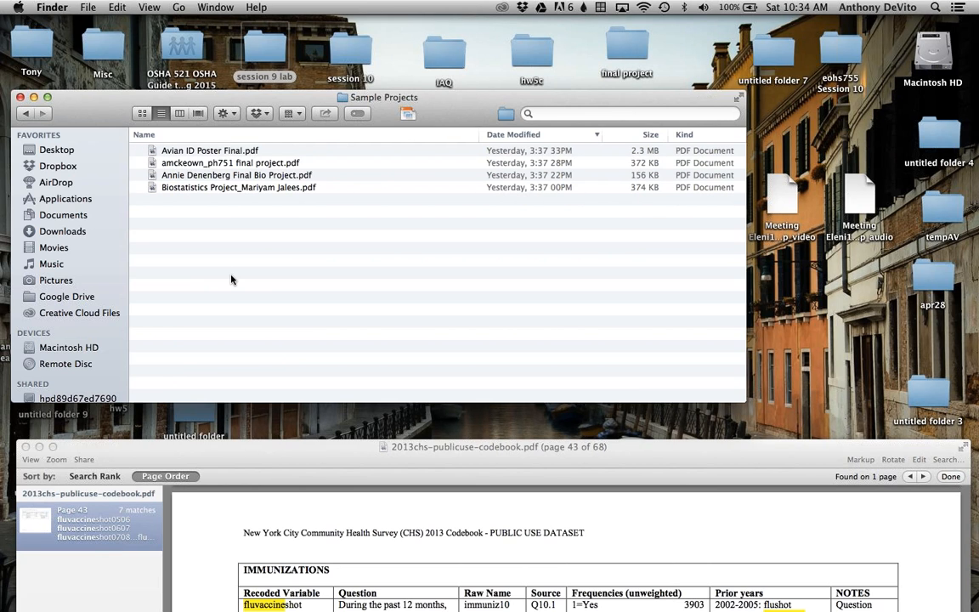
double_click(198, 189)
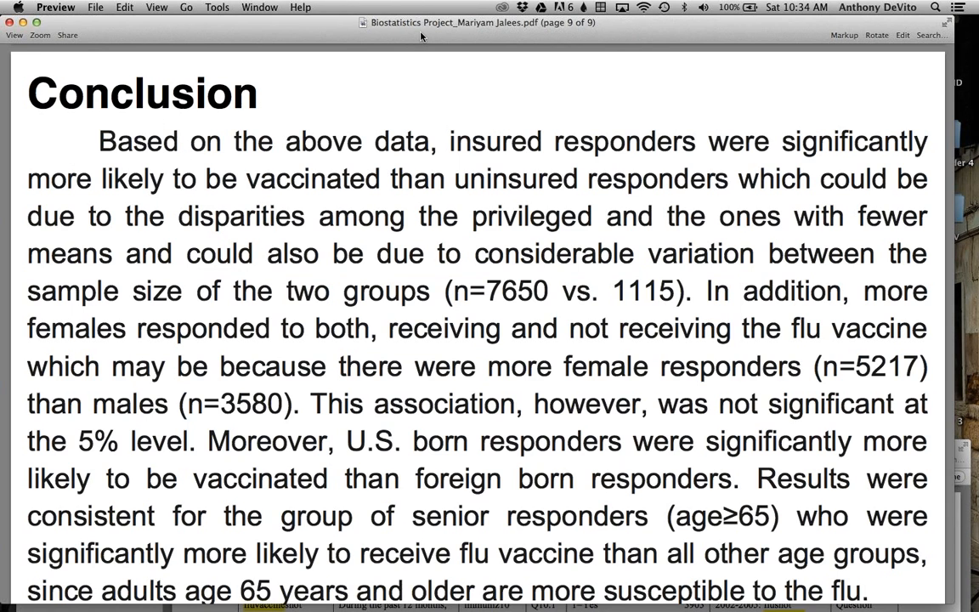
Step: Examine the sample project's age distribution charts and its chart of flu vaccine history by health insurance, sex and nativity
key(super+minus)
key(super+minus)
scroll(502, 62, up, 1)
scroll(501, 61, up, 10)
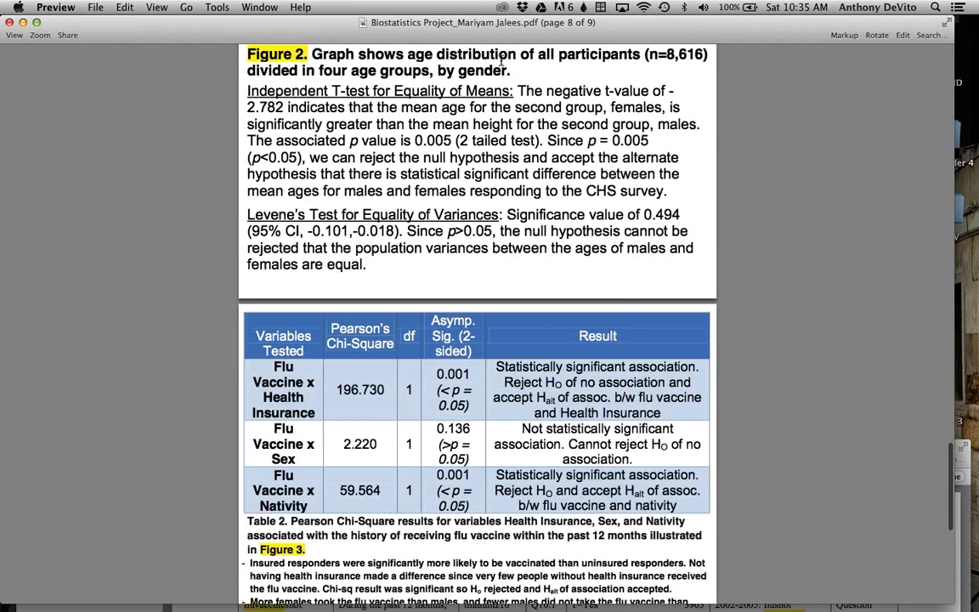
scroll(502, 61, up, 15)
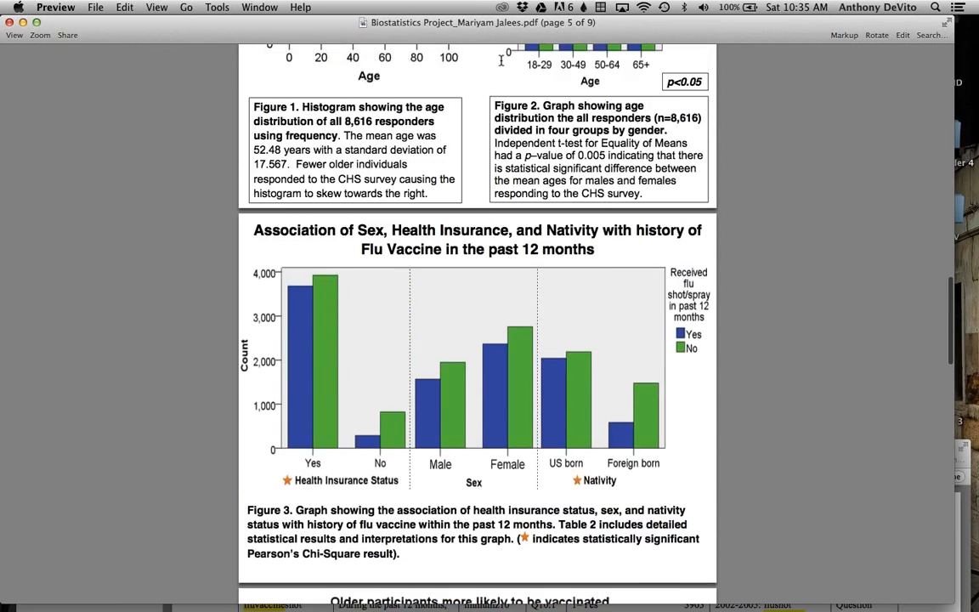
scroll(502, 61, up, 5)
scroll(567, 175, down, 5)
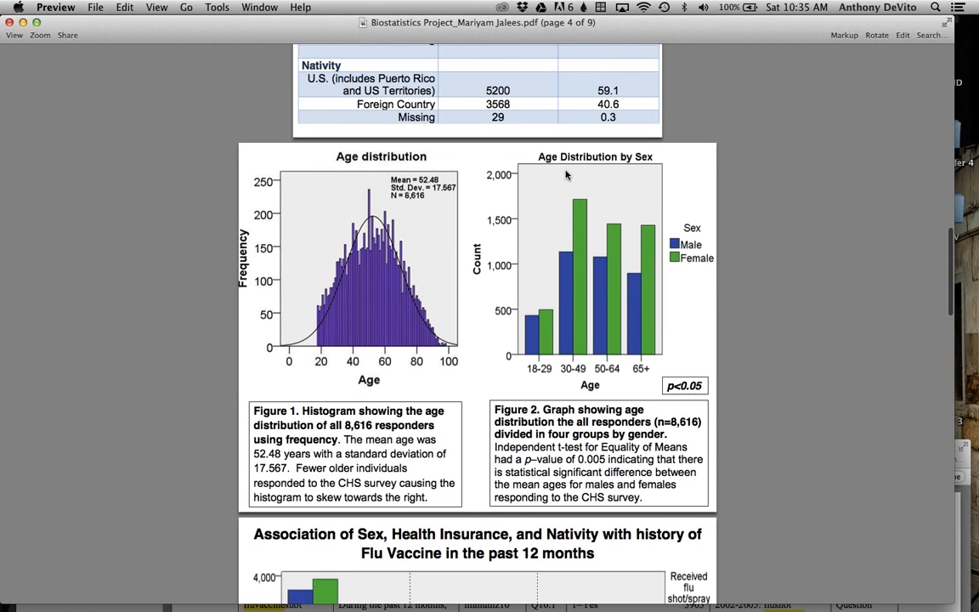
scroll(612, 300, down, 2)
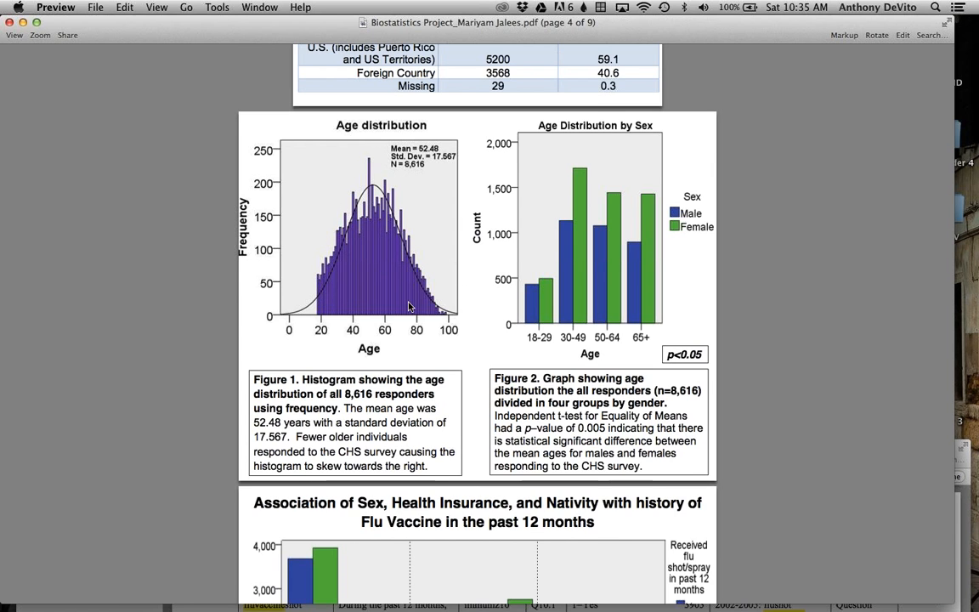
scroll(409, 306, down, 8)
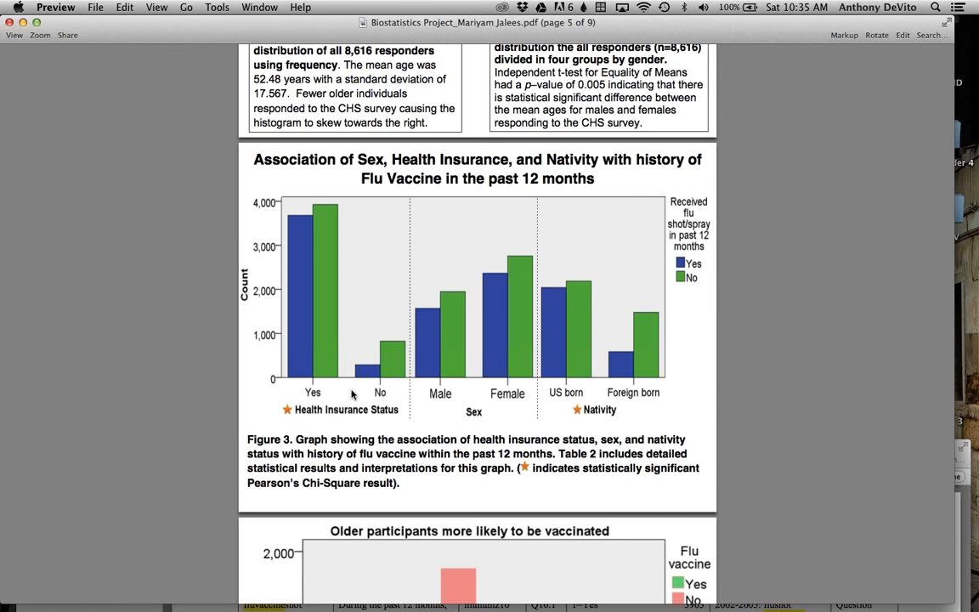